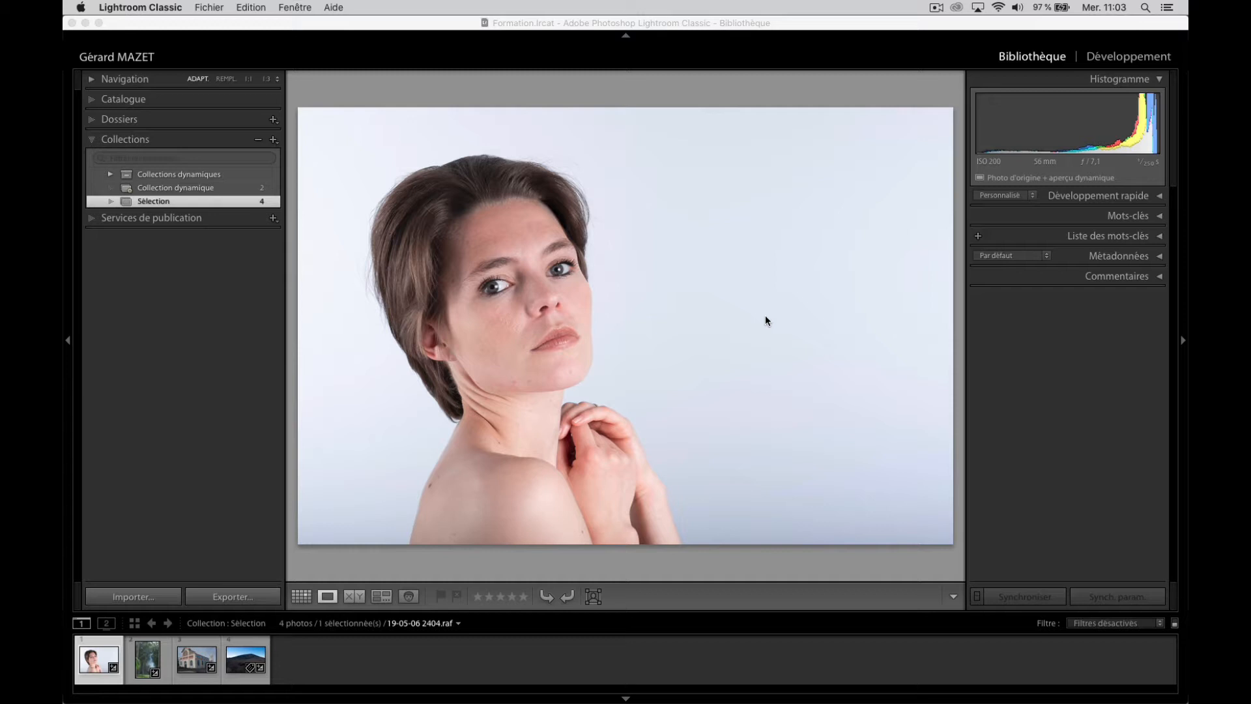
Step: Open the portrait in the Develop module and draw a slanted graduated filter from the neck down across the hands
click(1114, 60)
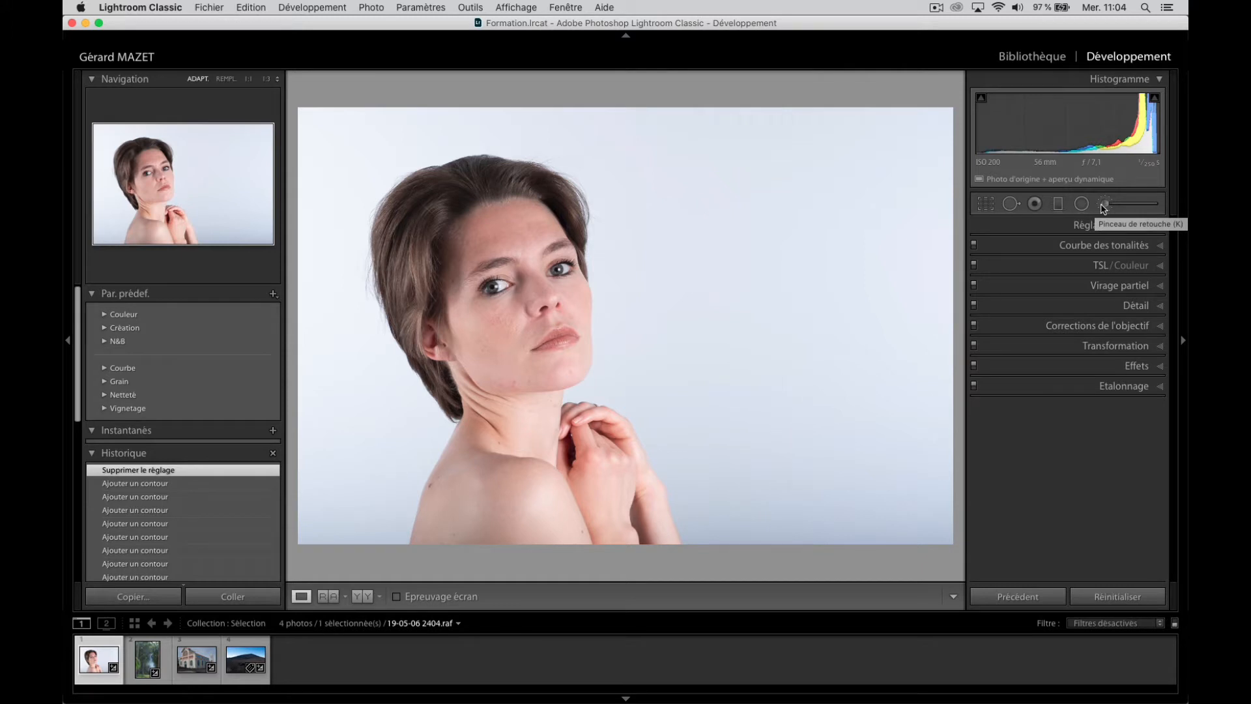
click(1059, 205)
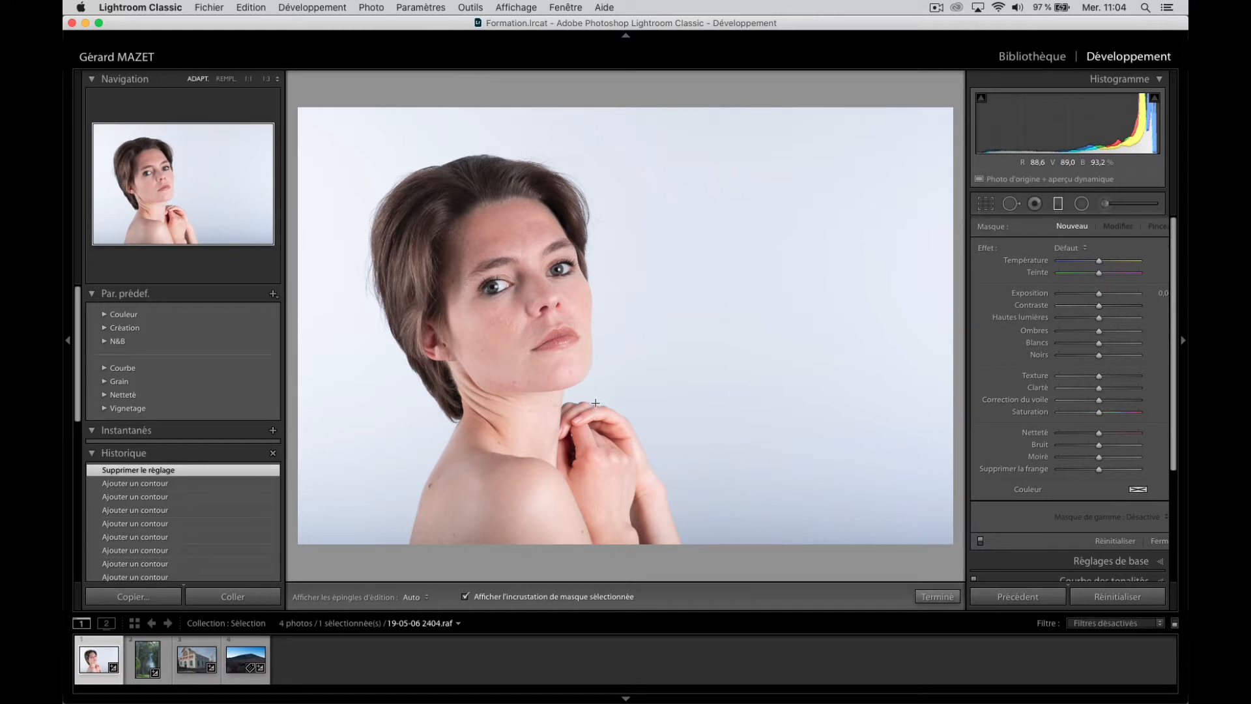
drag(596, 404, 573, 502)
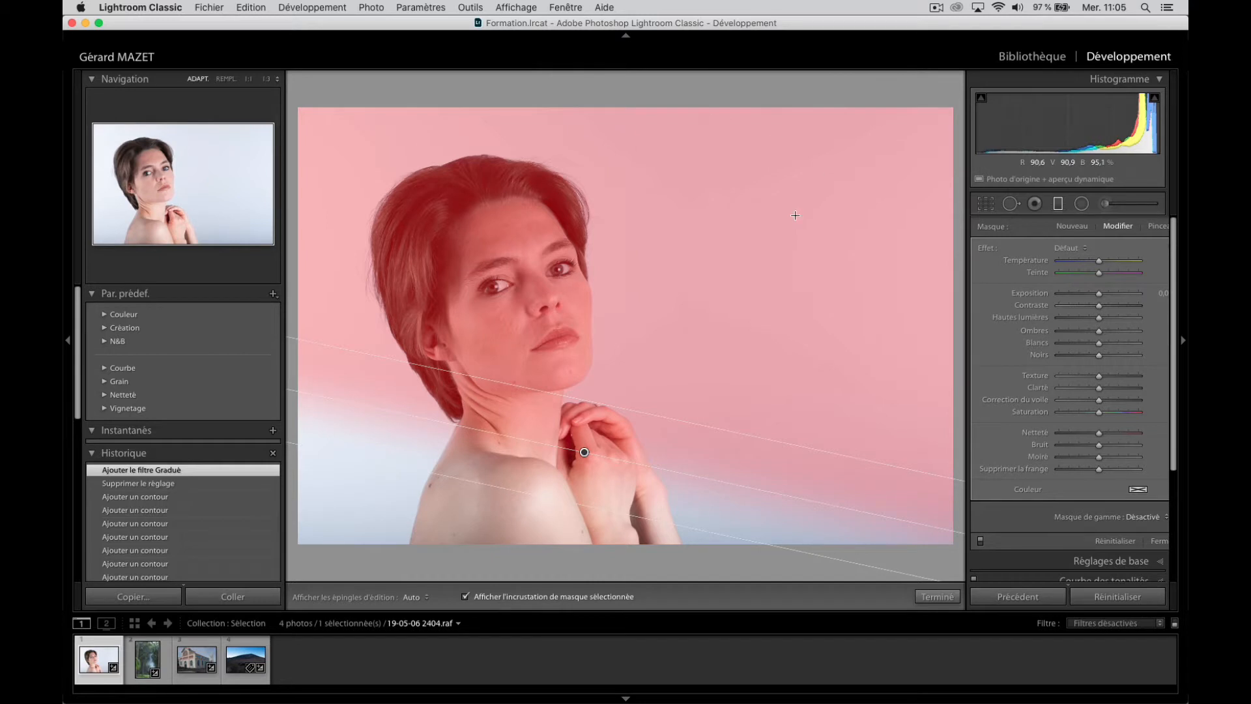
Step: Replace the slanted filter with a perfectly horizontal graduated filter whose transition runs from mouth level down to the shoulder
key(Delete)
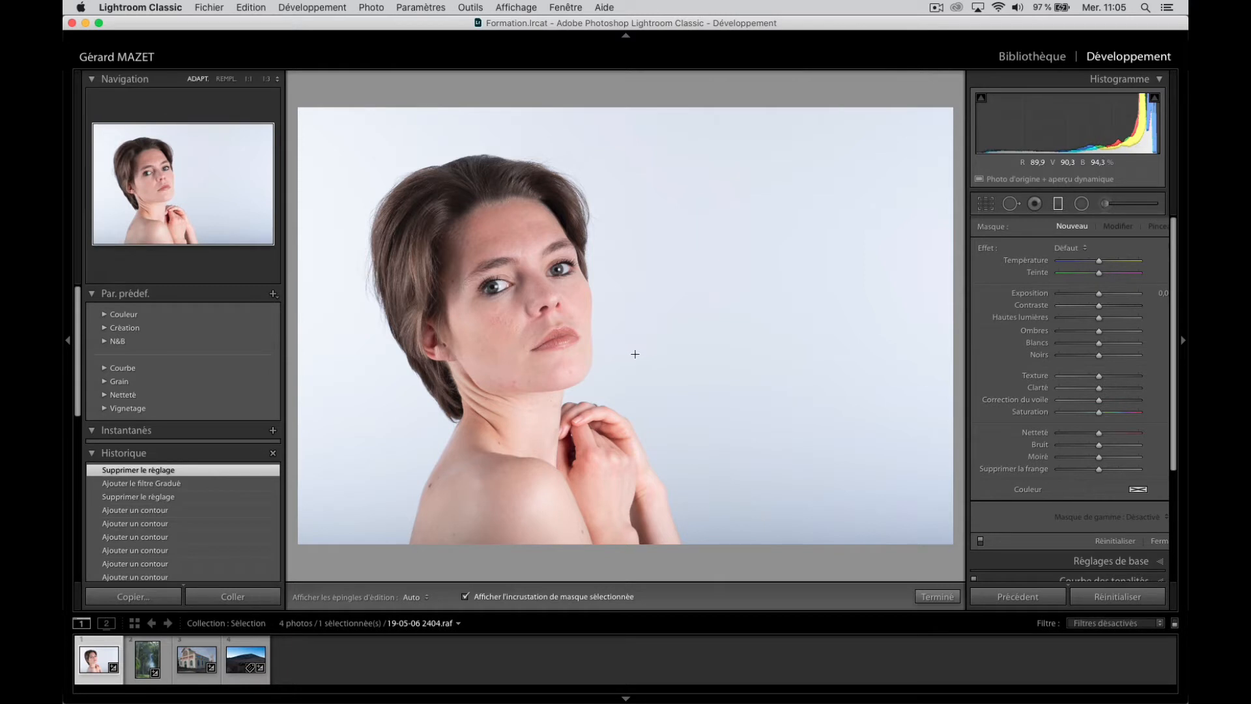
drag(635, 353, 626, 453)
key(shift)
drag(626, 452, 628, 451)
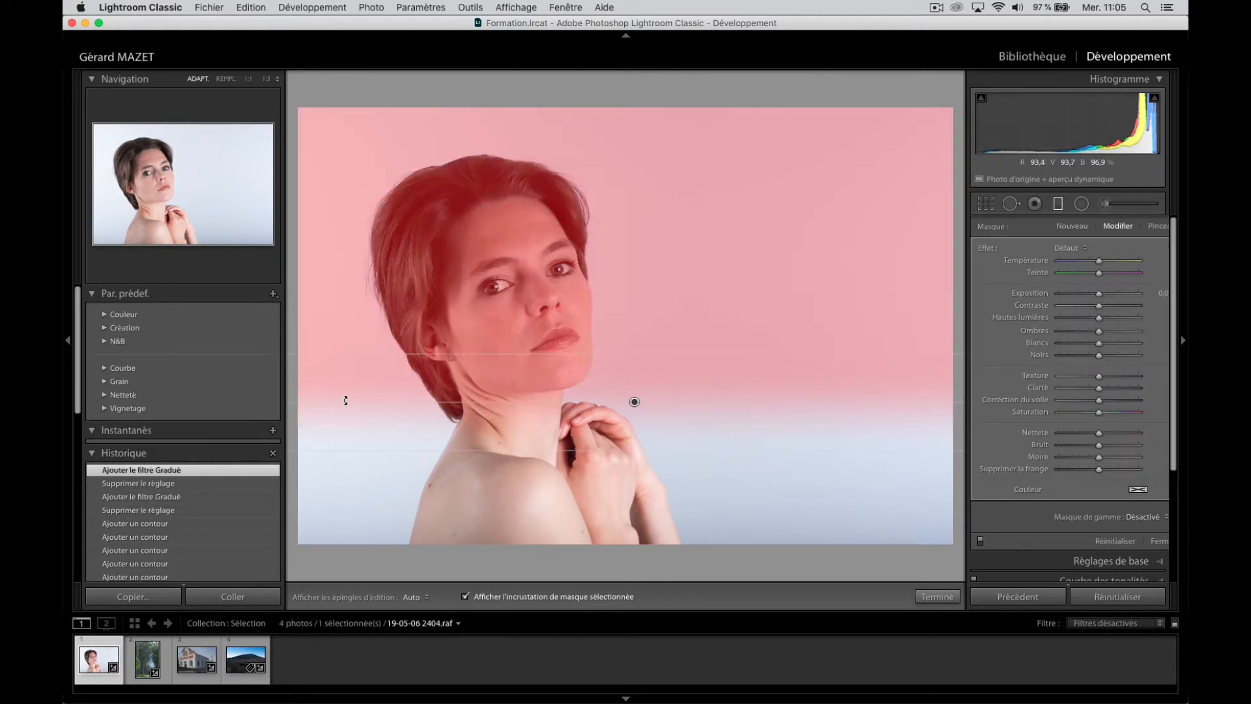
scroll(1069, 222, down, 1)
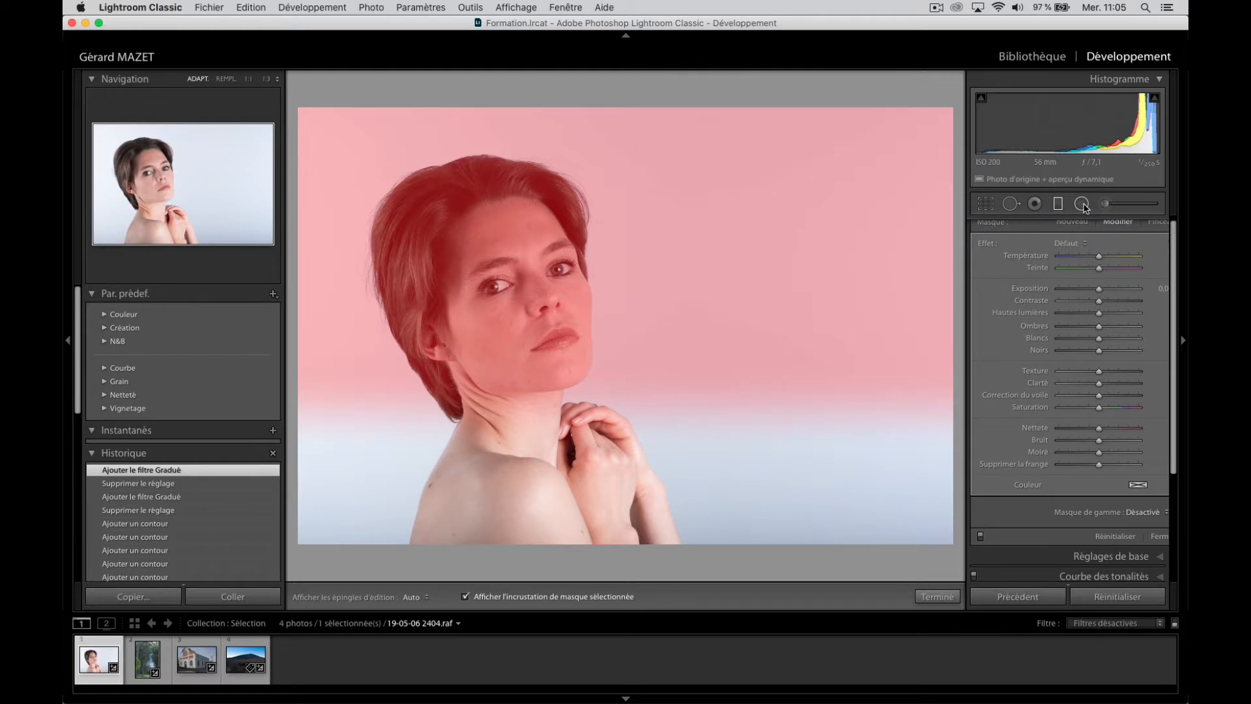
Step: Draw an inverted radial filter around the whole head and vary its feather from minimum to maximum
click(1085, 208)
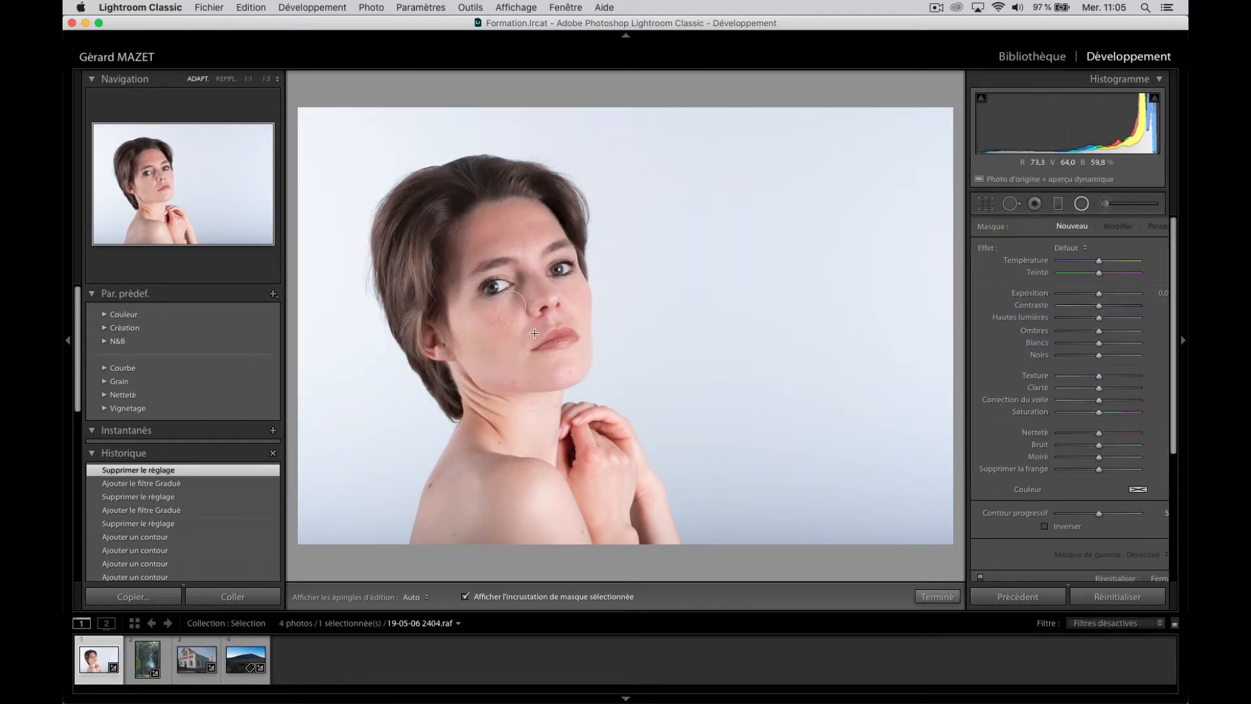
drag(513, 306, 666, 483)
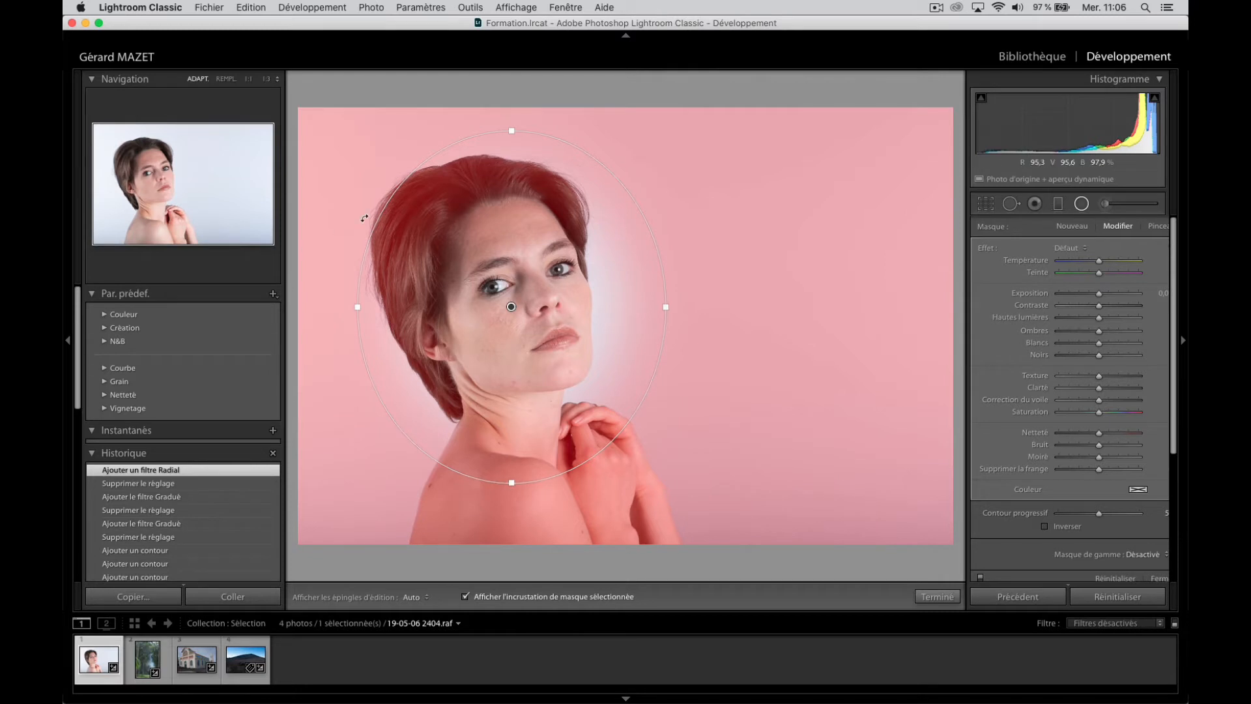
click(1044, 526)
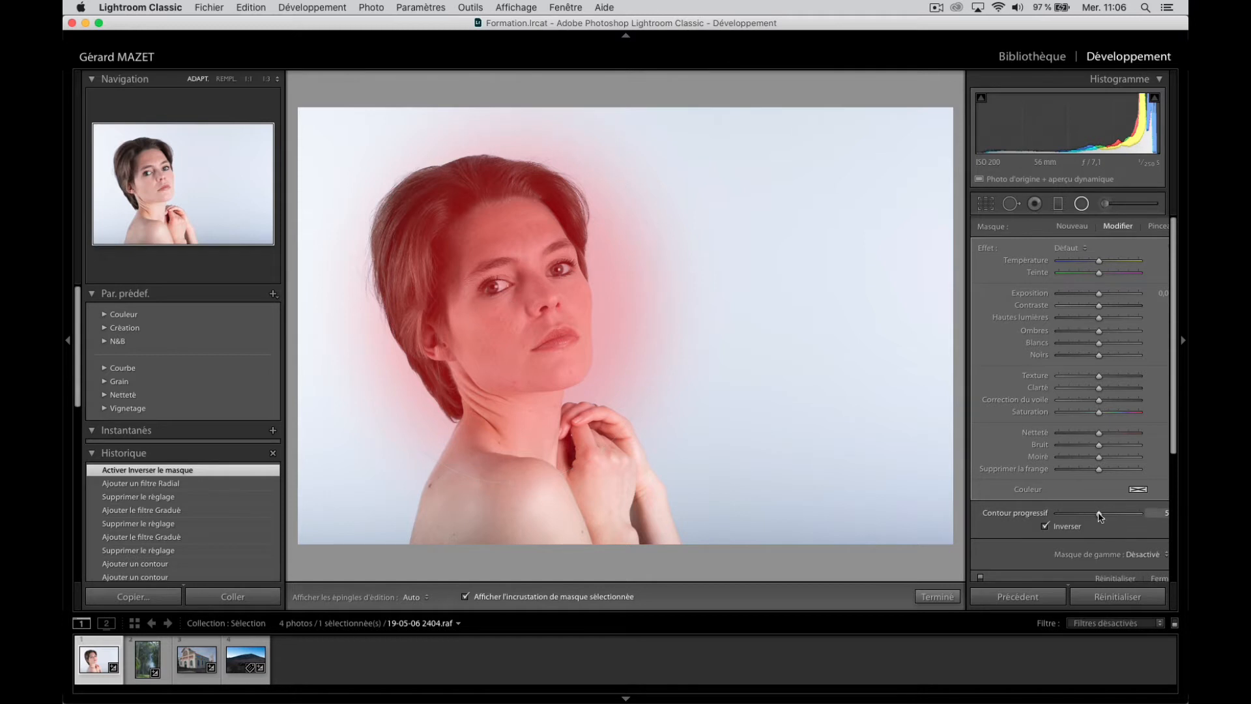
drag(1099, 516, 1016, 531)
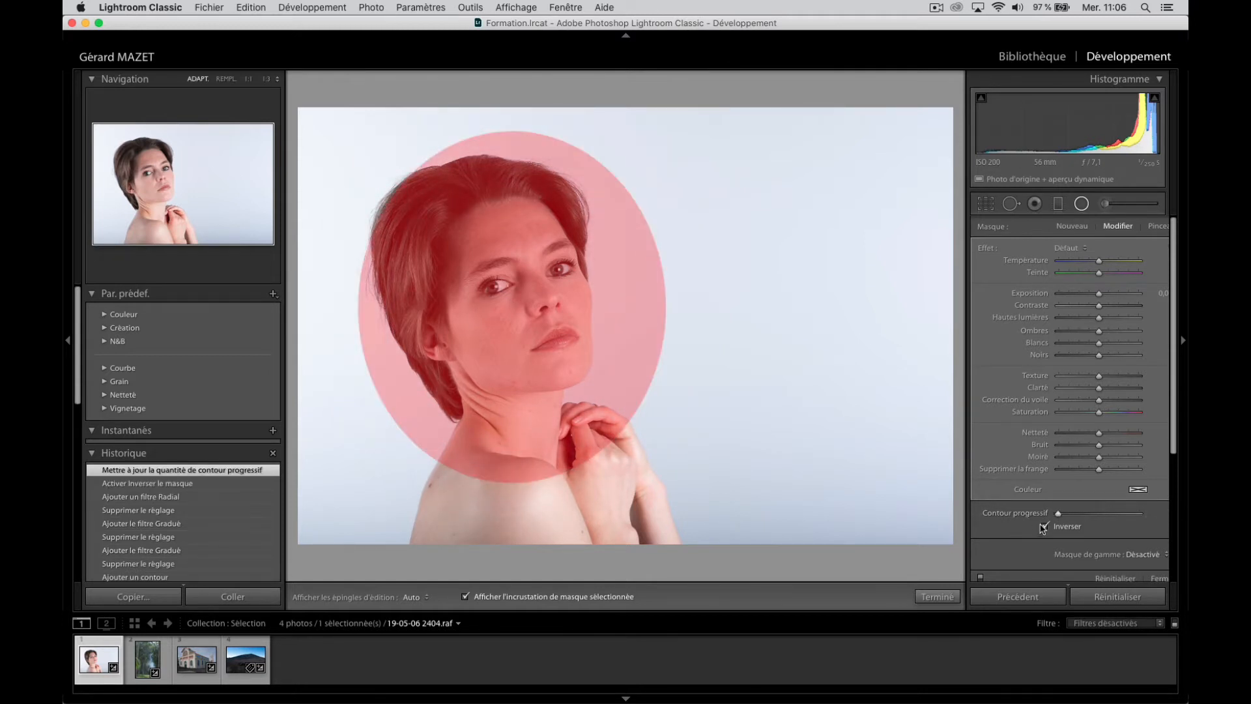
drag(1077, 518, 1147, 514)
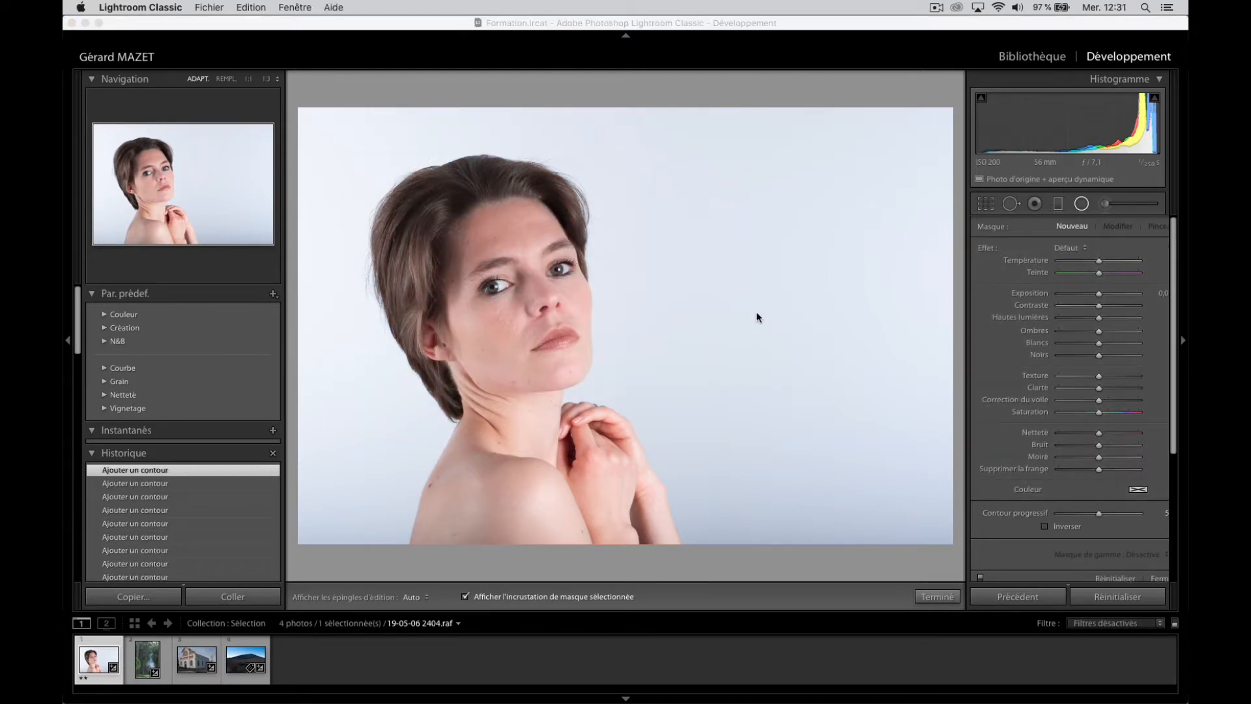
Step: Draw an inverted radial filter around the face and resize its ellipse by individual edges to fit more tightly
click(532, 304)
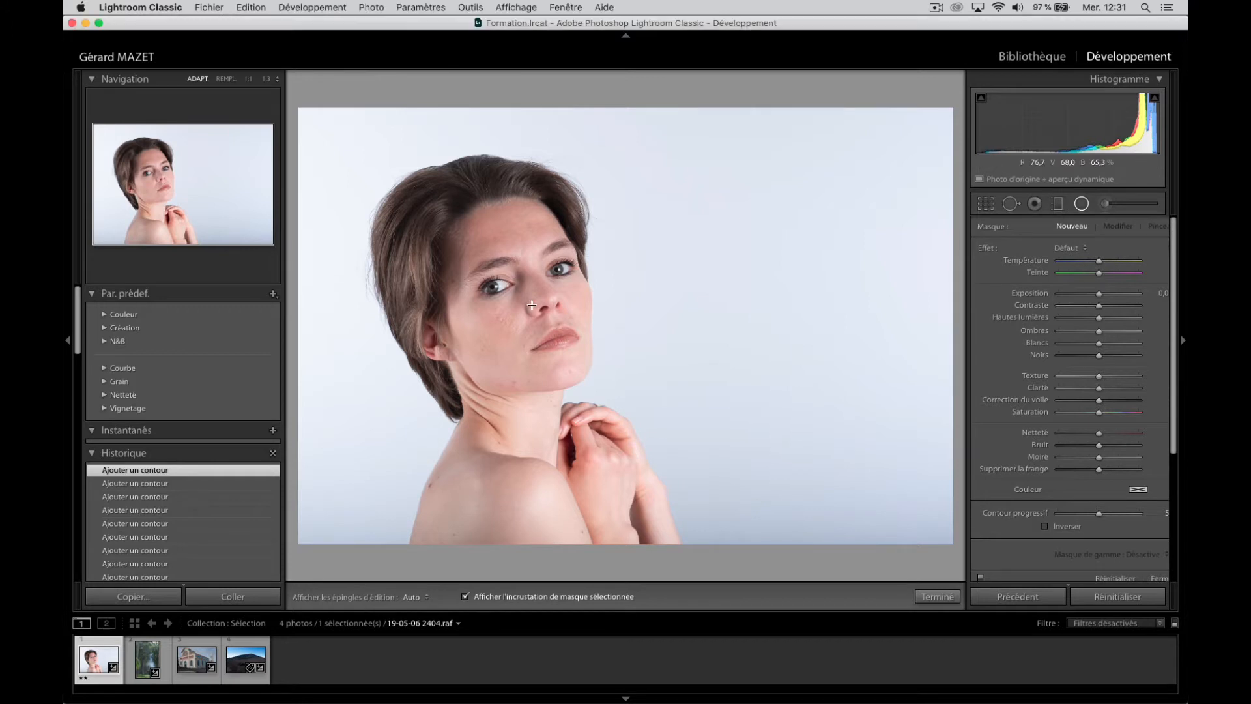
drag(531, 305, 639, 462)
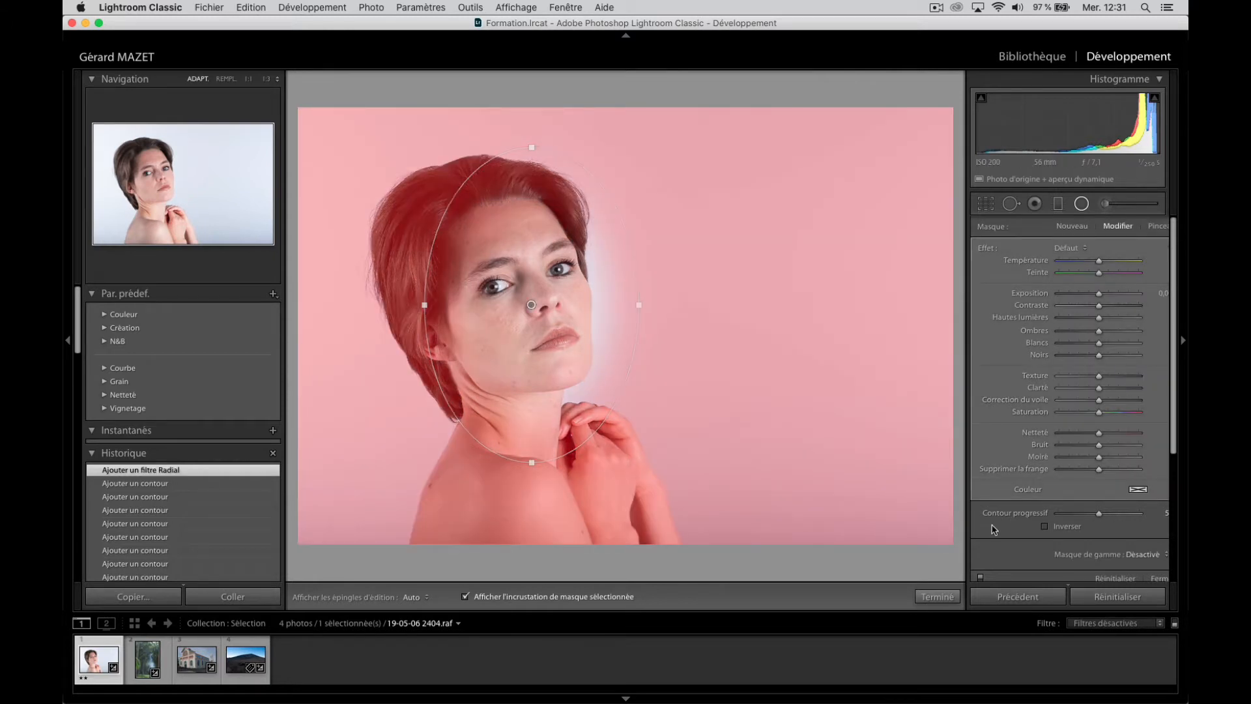
click(1046, 527)
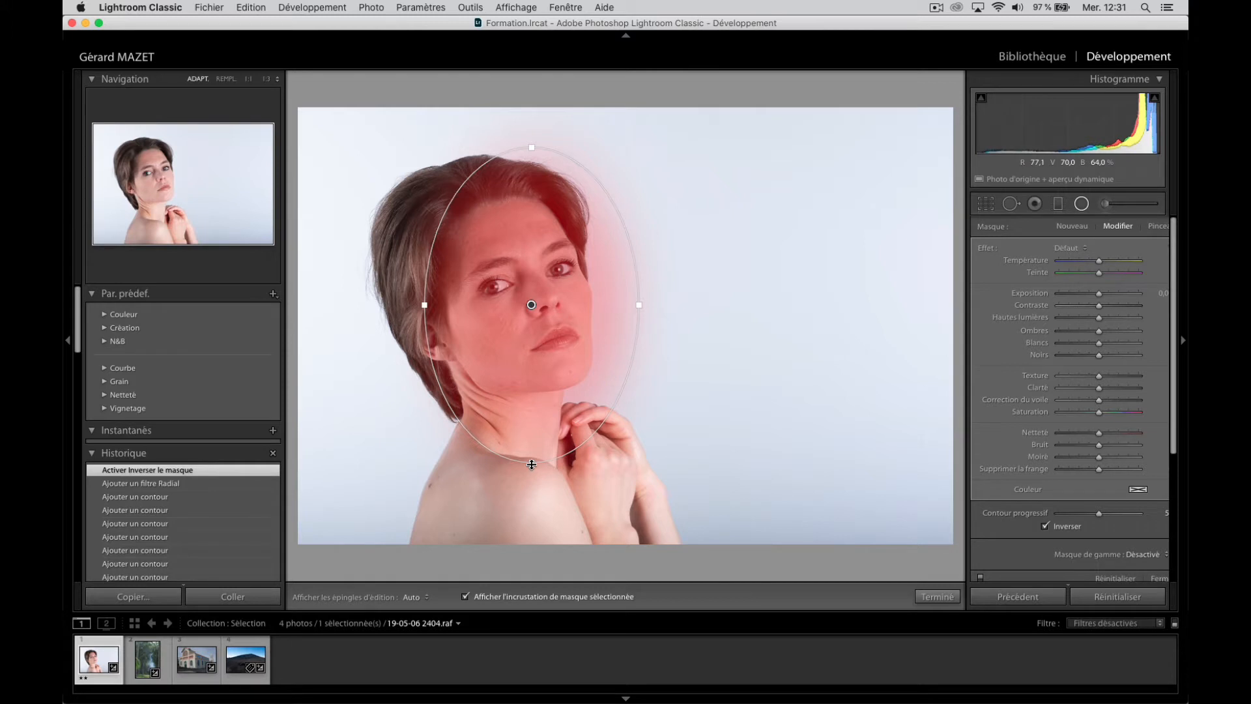
key(alt)
mouse_move(531, 464)
mouse_down()
mouse_move(531, 421)
mouse_move(532, 478)
mouse_move(523, 399)
mouse_move(526, 502)
mouse_move(528, 424)
mouse_move(530, 491)
mouse_move(528, 427)
mouse_move(535, 489)
mouse_move(532, 454)
mouse_up()
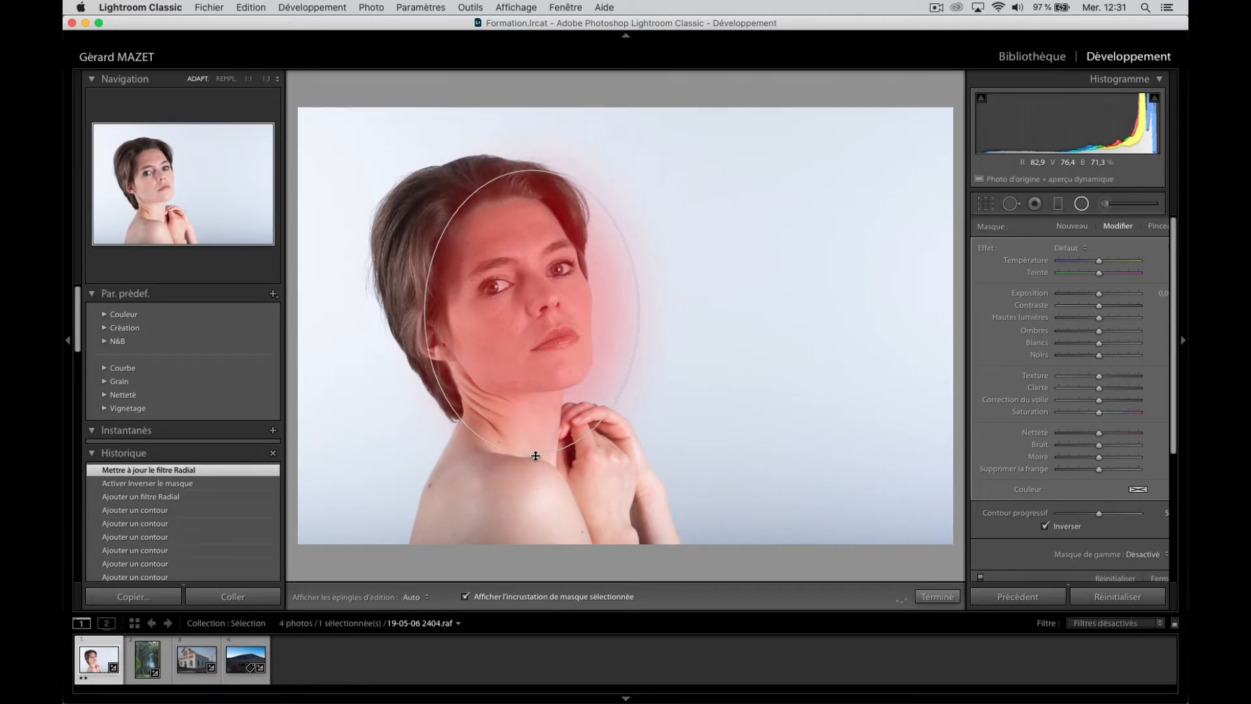
drag(642, 312, 611, 313)
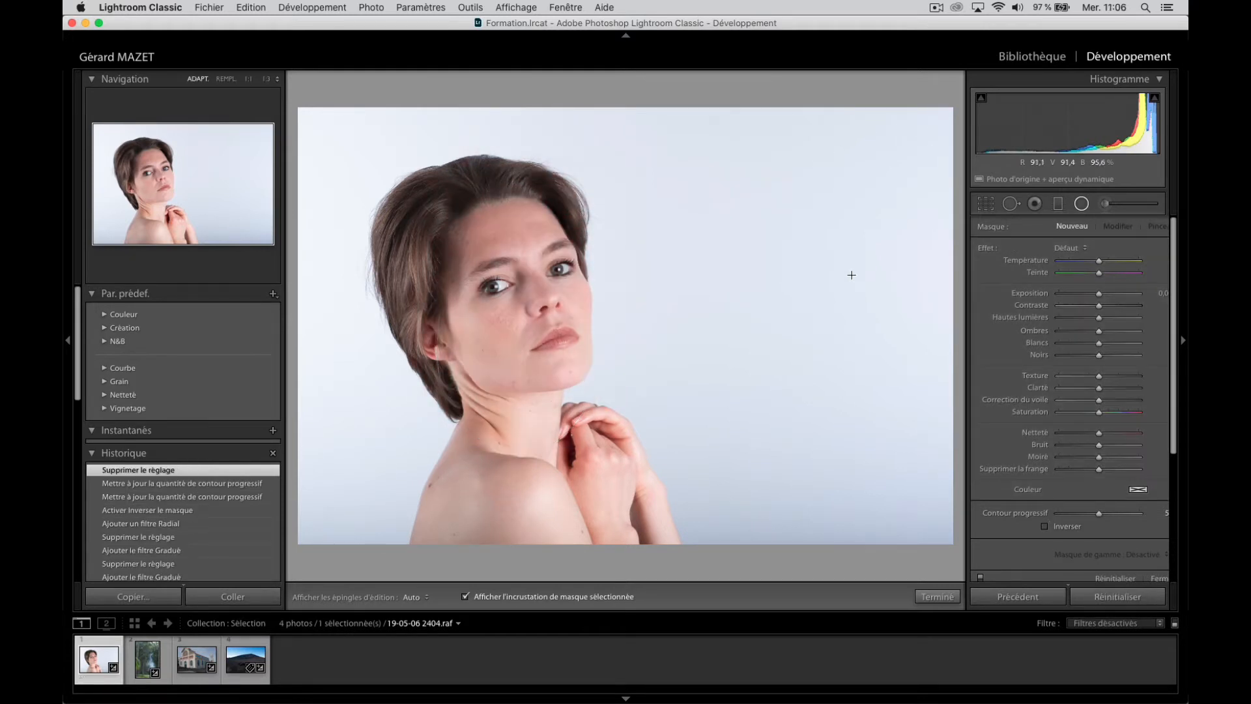
Step: Paint an Adjustment Brush mask over the woman's hair, face, shoulders and hands without Auto Mask
click(1105, 207)
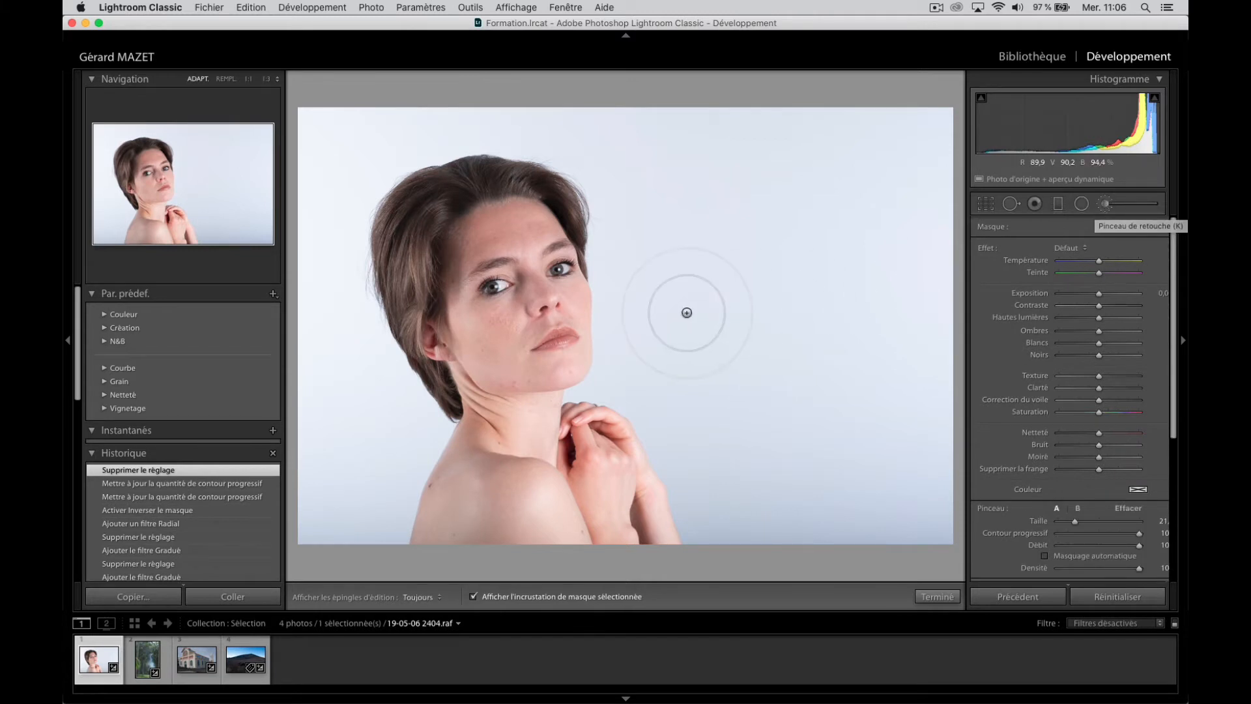
key(h)
mouse_move(484, 241)
mouse_down()
mouse_move(454, 308)
mouse_move(481, 398)
mouse_move(546, 326)
mouse_move(516, 237)
mouse_move(493, 227)
mouse_move(558, 324)
mouse_move(552, 391)
mouse_move(489, 384)
mouse_up()
mouse_move(542, 308)
mouse_down()
mouse_move(523, 253)
mouse_move(491, 220)
mouse_move(432, 212)
mouse_move(400, 262)
mouse_move(425, 324)
mouse_move(479, 381)
mouse_move(426, 262)
mouse_move(432, 209)
mouse_move(500, 179)
mouse_move(548, 190)
mouse_move(566, 243)
mouse_move(558, 291)
mouse_up()
mouse_move(536, 383)
mouse_down()
mouse_move(443, 511)
mouse_move(434, 550)
mouse_move(461, 553)
mouse_move(510, 446)
mouse_move(554, 546)
mouse_move(556, 440)
mouse_move(576, 424)
mouse_move(606, 458)
mouse_move(639, 563)
mouse_move(652, 520)
mouse_up()
key(h)
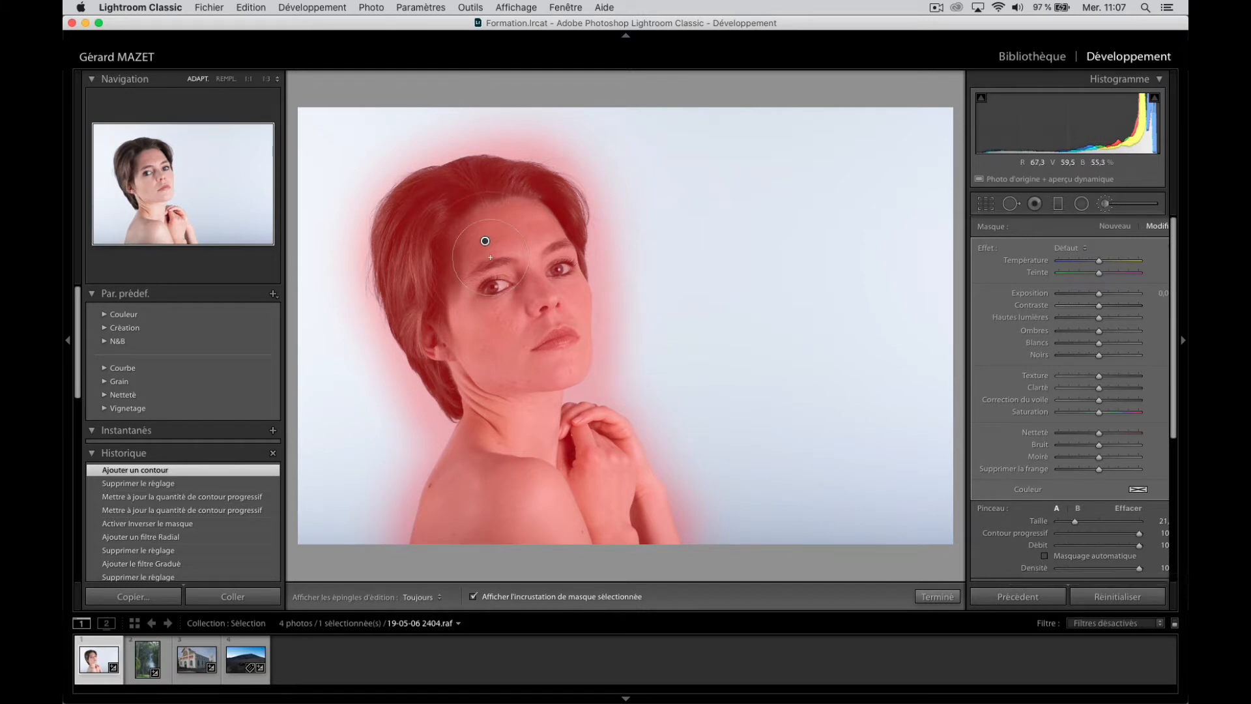
Step: Delete the brush mask and repaint it over the woman's hair, face and body with Auto Mask enabled
key(Delete)
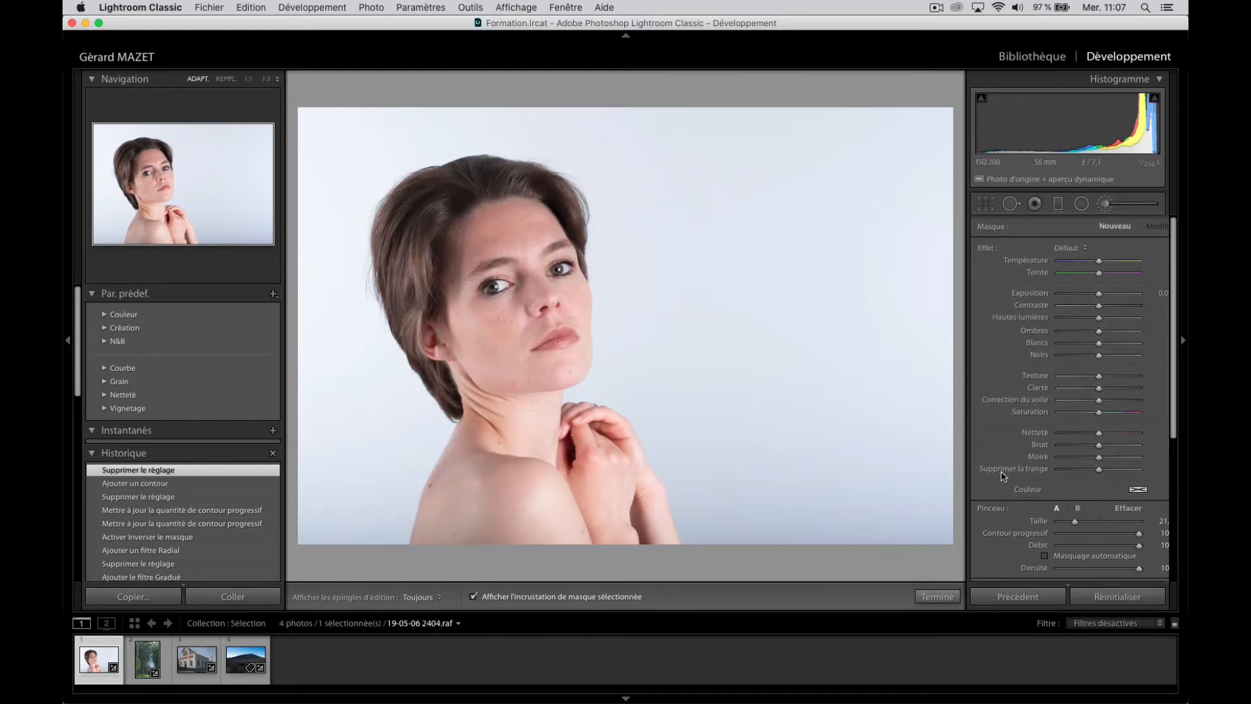
click(1047, 556)
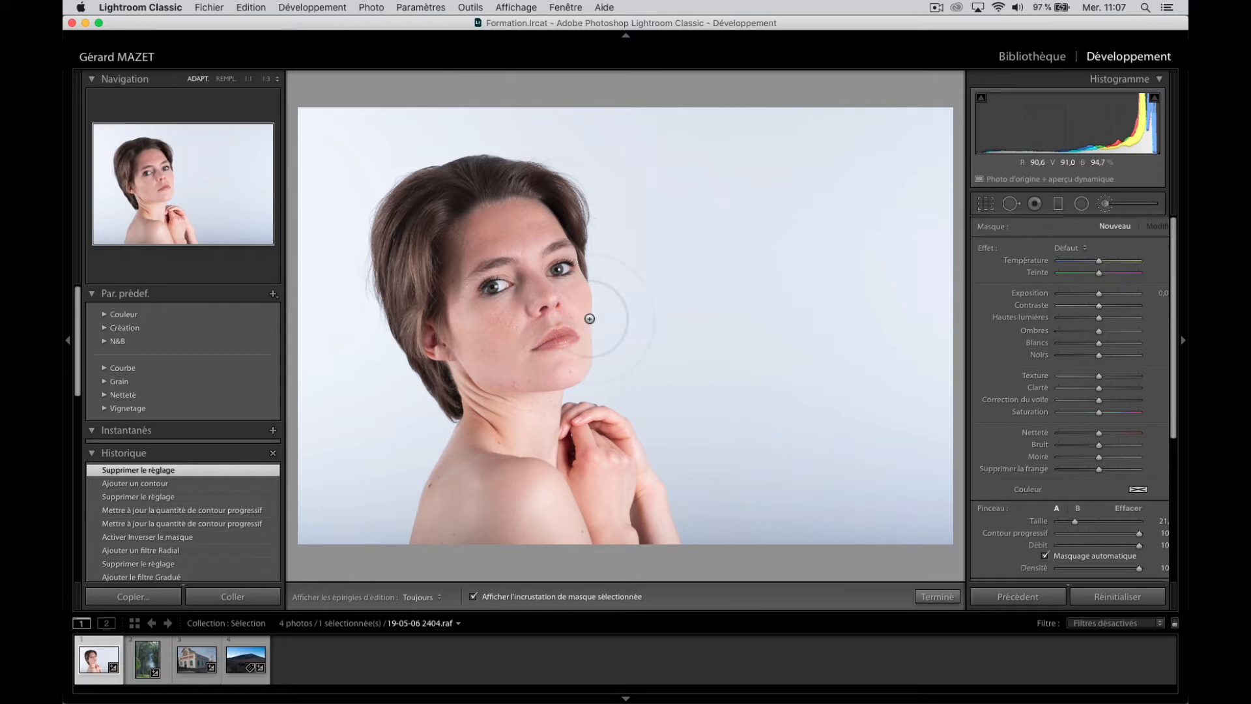
key(h)
mouse_move(447, 174)
mouse_down()
mouse_move(461, 196)
mouse_move(411, 221)
mouse_move(397, 244)
mouse_move(424, 333)
mouse_move(482, 443)
mouse_move(465, 538)
mouse_move(460, 507)
mouse_move(447, 558)
mouse_move(560, 505)
mouse_move(639, 556)
mouse_move(602, 453)
mouse_move(587, 436)
mouse_move(553, 451)
mouse_move(514, 424)
mouse_move(520, 390)
mouse_move(555, 366)
mouse_move(562, 319)
mouse_move(545, 253)
mouse_move(552, 223)
mouse_move(513, 180)
mouse_move(499, 186)
mouse_move(491, 368)
mouse_move(503, 325)
mouse_up()
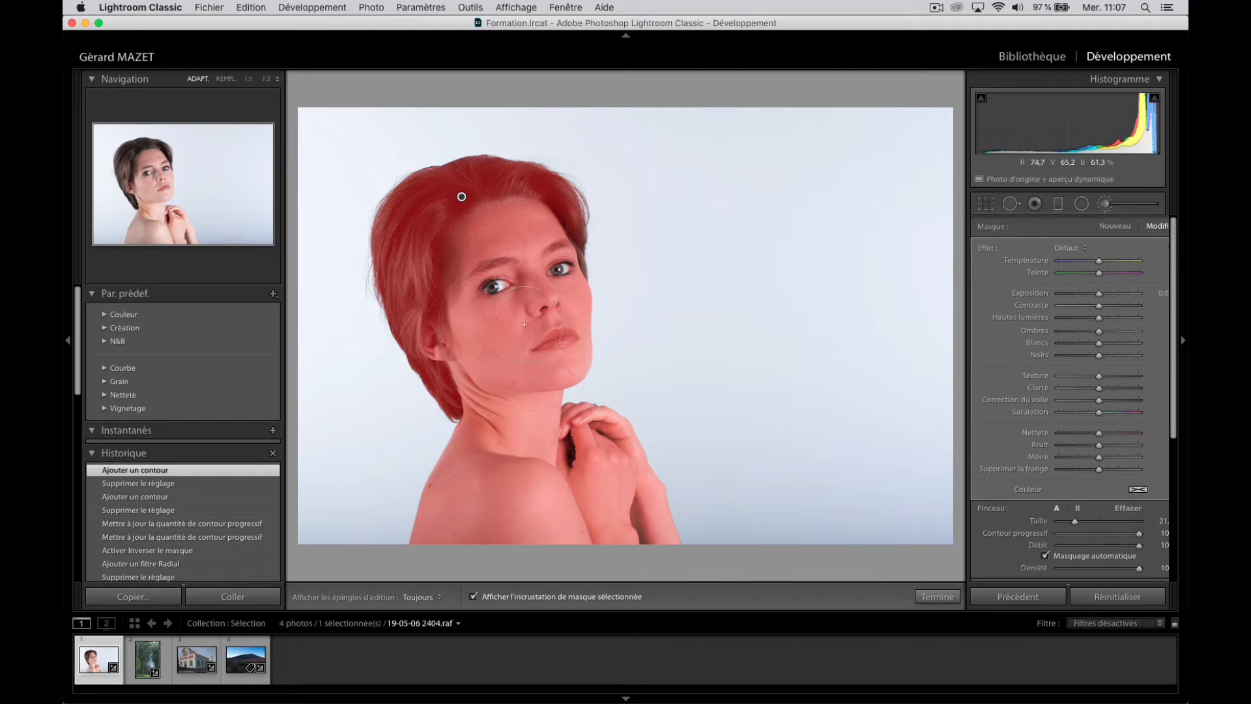
key(h)
drag(501, 347, 449, 289)
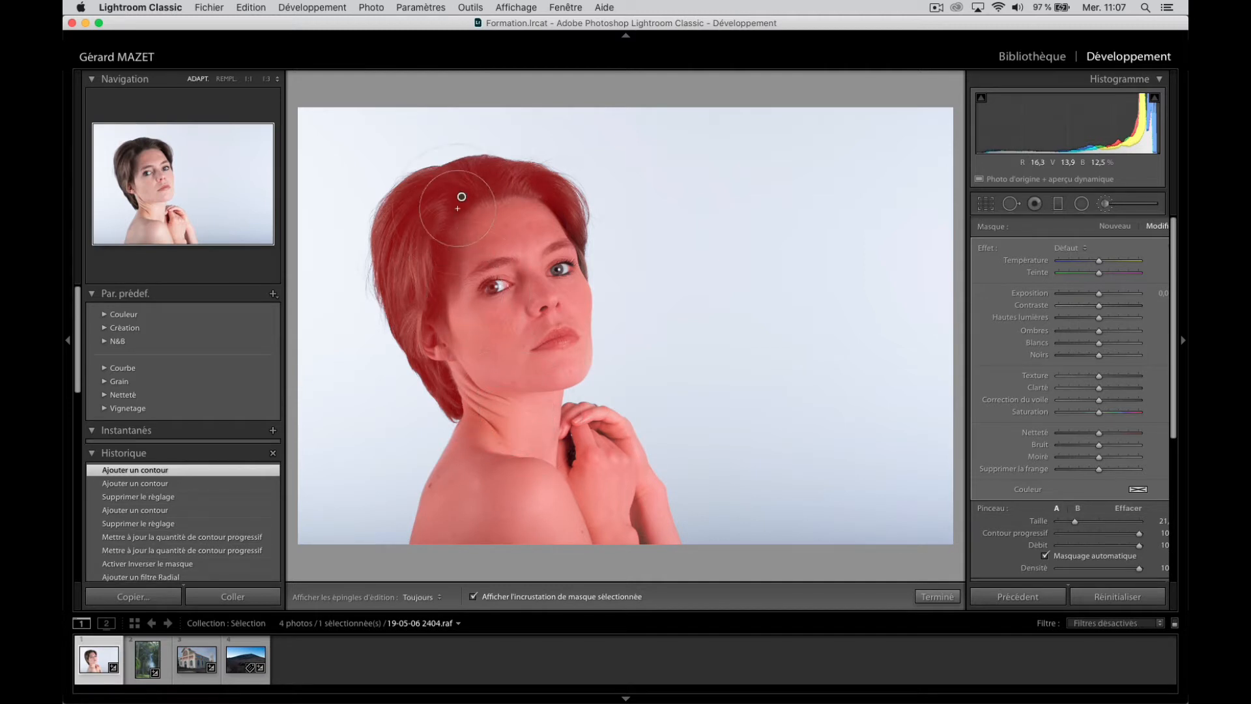
drag(430, 215, 420, 294)
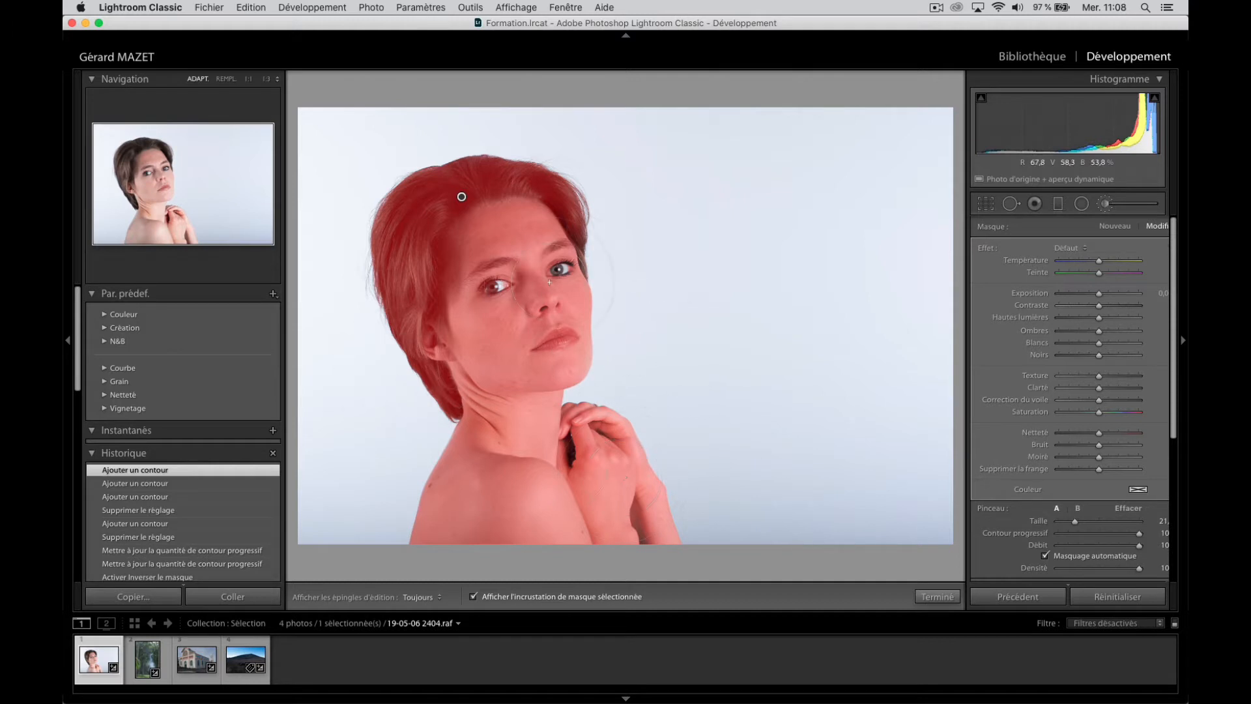
Step: Paint the mask onto the plain background just beside the face to demonstrate an overflow
key(h)
click(600, 294)
key(h)
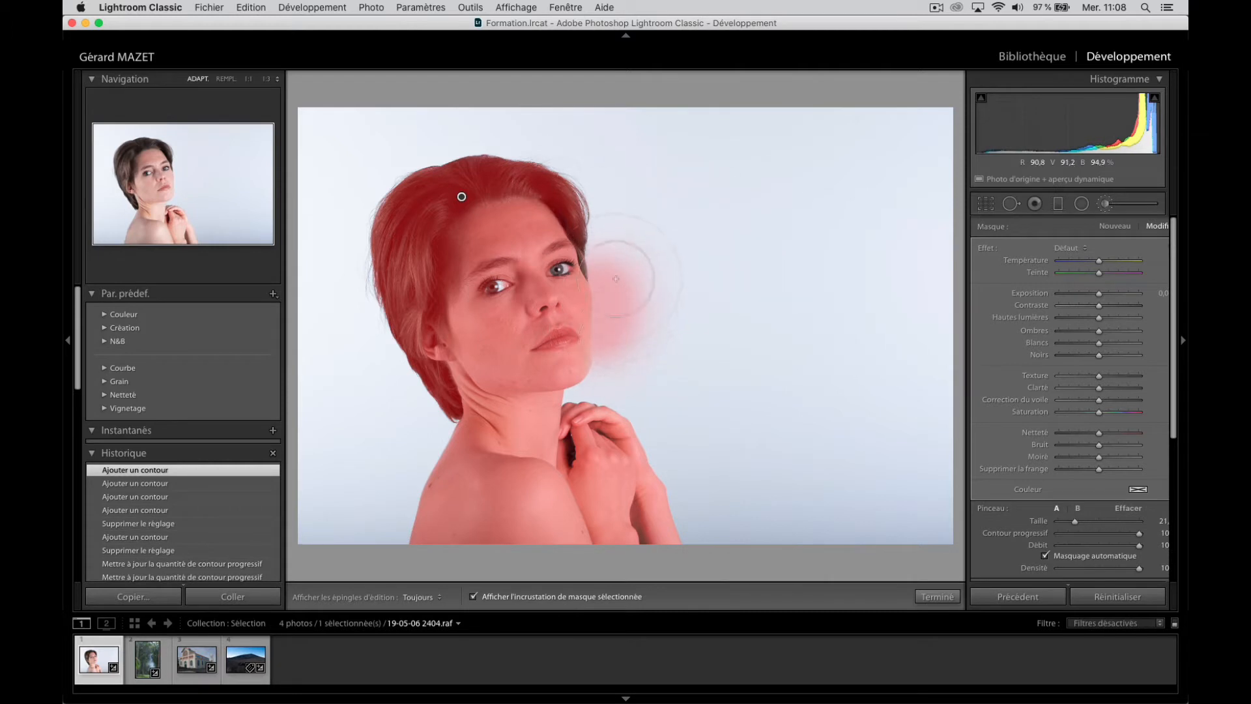
Step: Erase the mask spill on the background beside the face using the Erase brush with Auto Mask enabled
click(1130, 510)
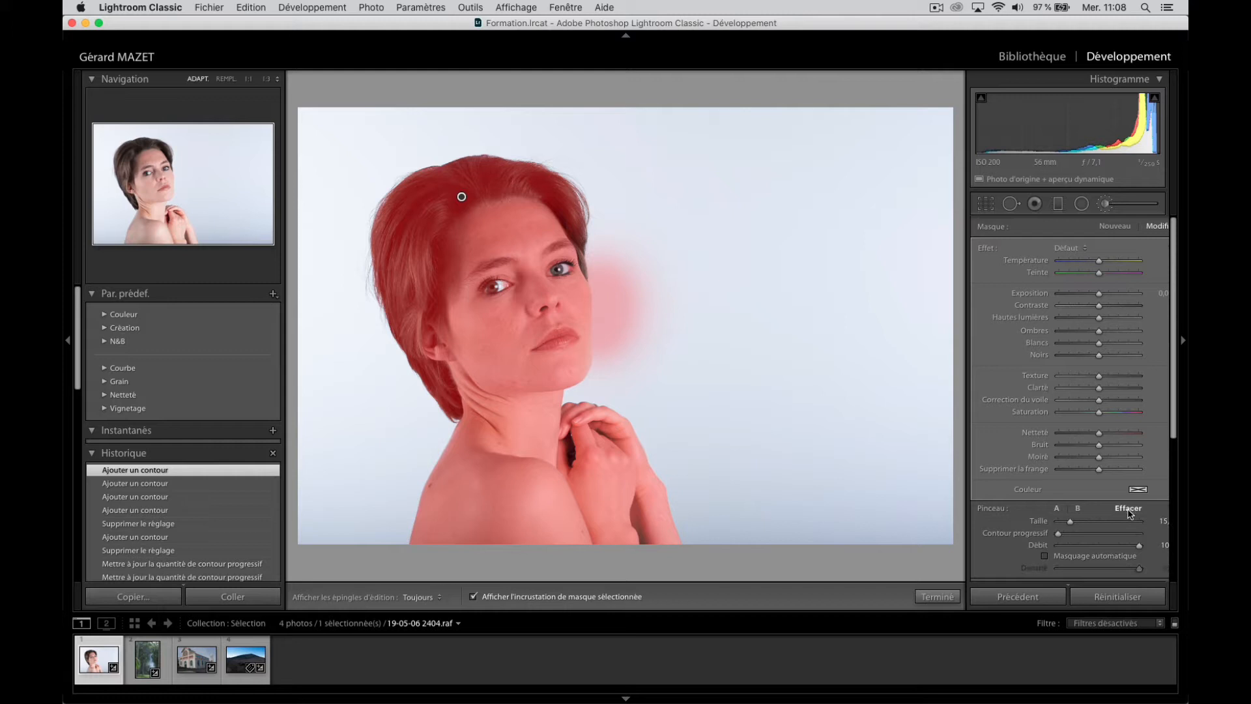
click(1045, 556)
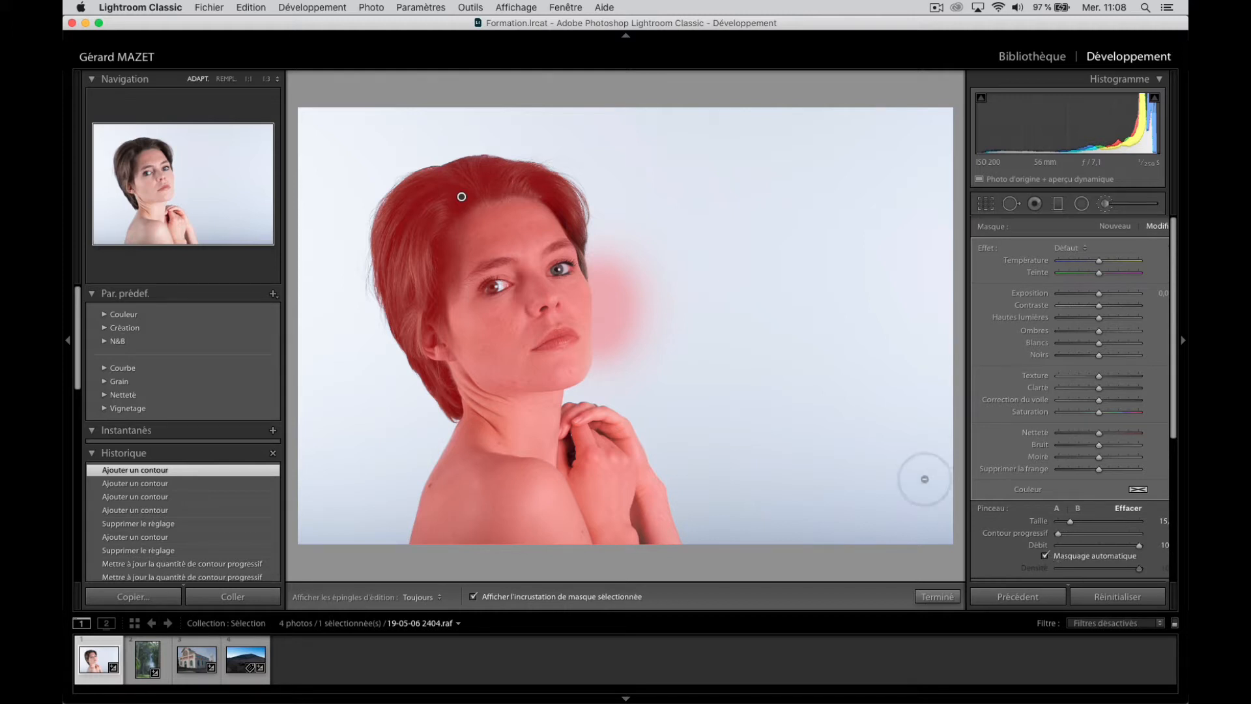
key(h)
mouse_move(609, 217)
mouse_down()
mouse_move(618, 363)
mouse_move(641, 259)
mouse_move(679, 385)
mouse_move(616, 282)
mouse_move(613, 299)
mouse_move(601, 284)
mouse_move(600, 257)
mouse_move(602, 364)
mouse_move(611, 278)
mouse_move(605, 346)
mouse_move(620, 358)
mouse_move(602, 359)
mouse_move(603, 313)
mouse_up()
key(h)
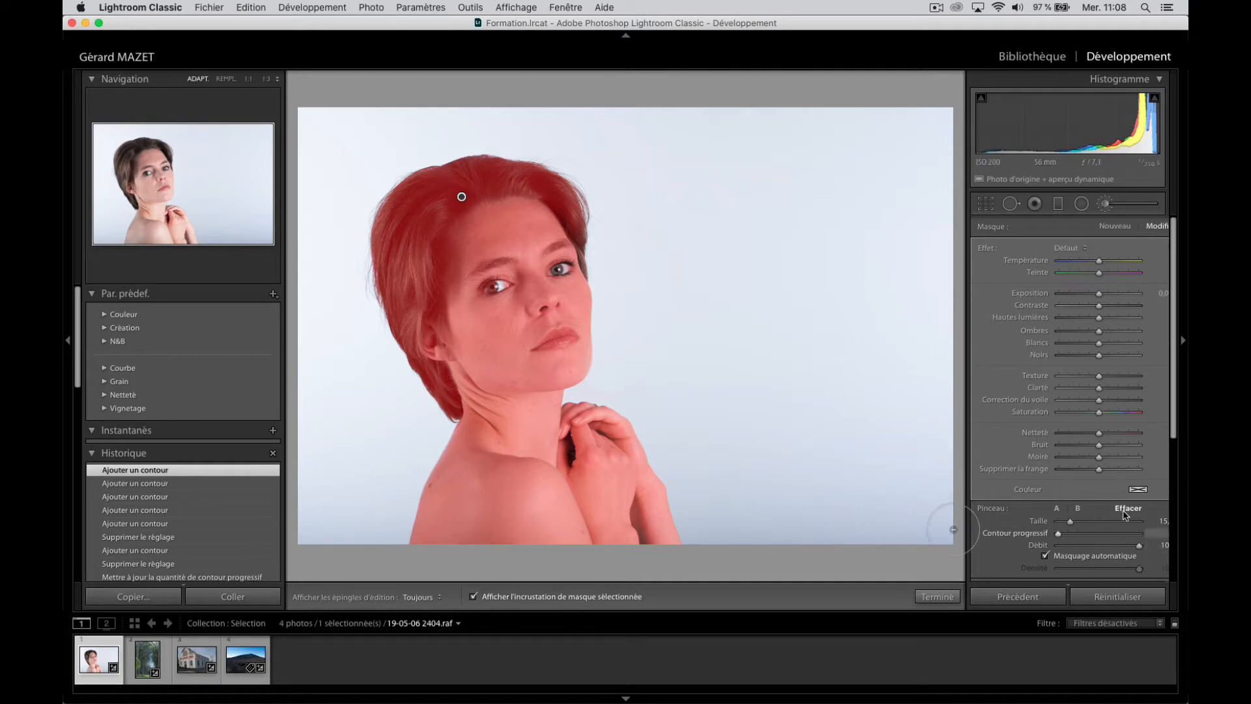
Step: Compare the stored settings of brush A, brush B and the Erase brush, finishing on Erase
click(1058, 509)
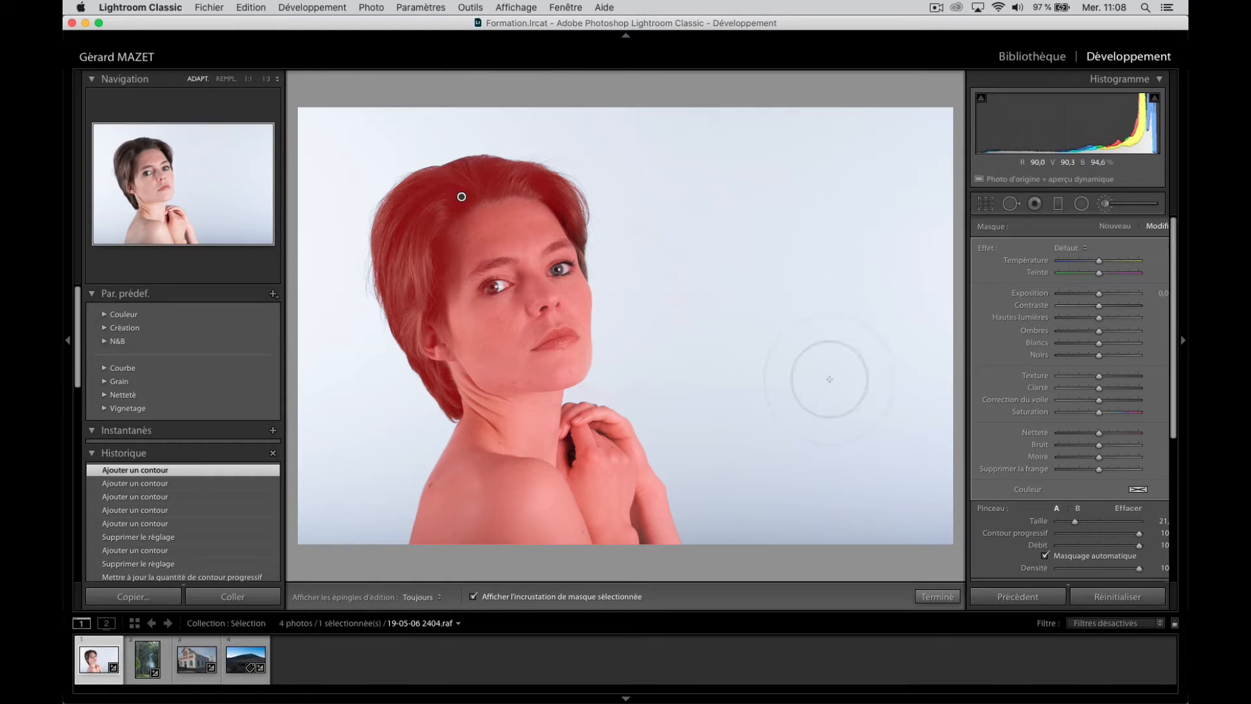
click(1077, 508)
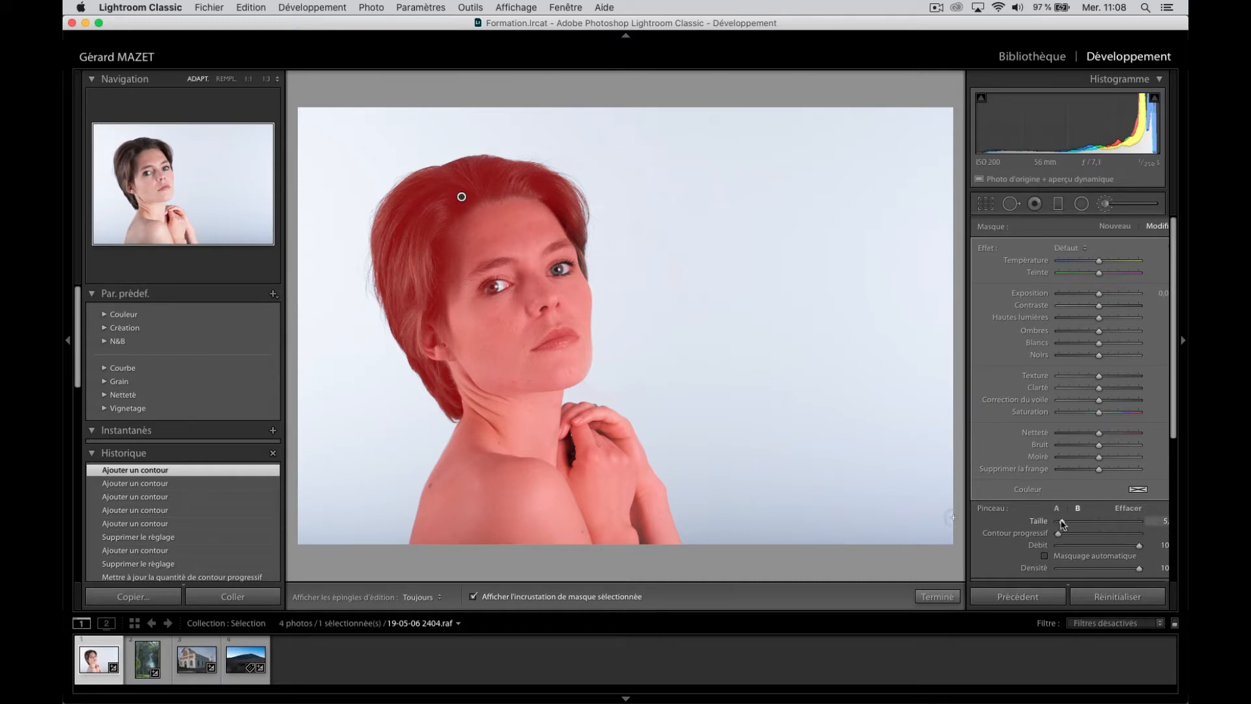
mouse_move(1062, 522)
mouse_down()
mouse_move(1075, 521)
mouse_move(1058, 538)
mouse_up()
click(1057, 509)
click(1078, 509)
click(1057, 509)
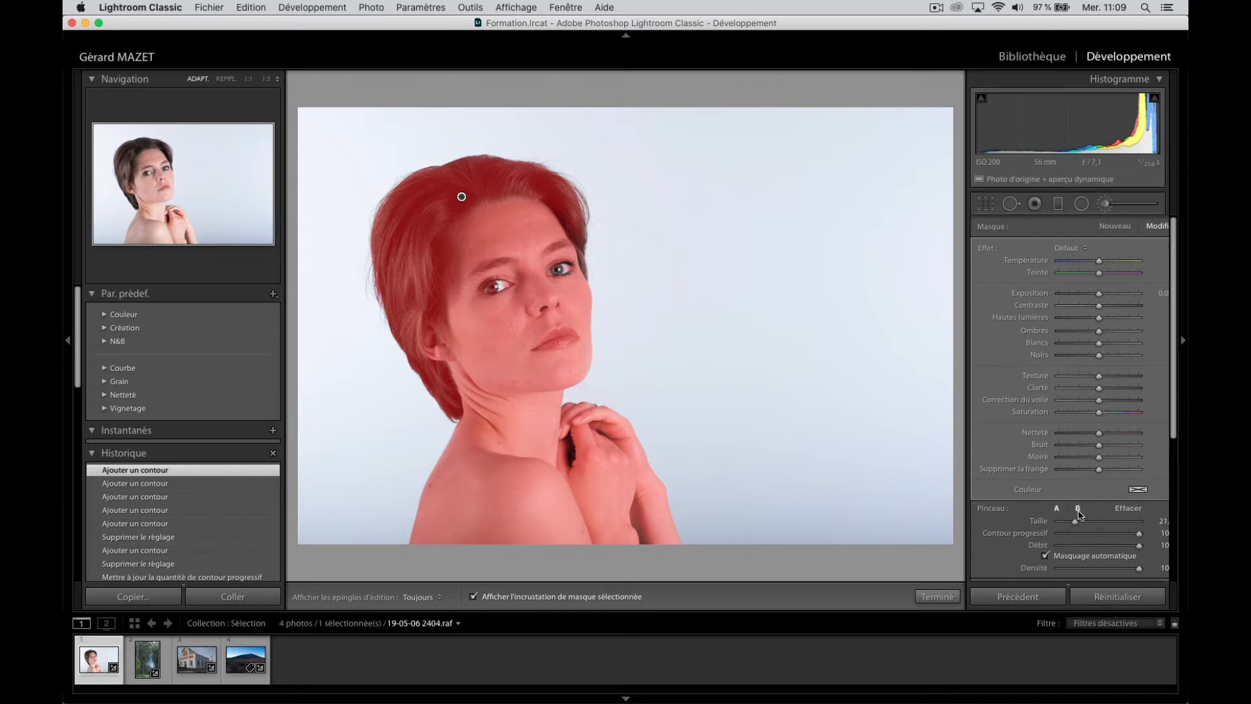
click(1078, 509)
click(1130, 511)
click(1124, 511)
Step: Vary the Erase brush size, ending at about 24, and raise its feather to a high value
drag(1055, 521, 1065, 522)
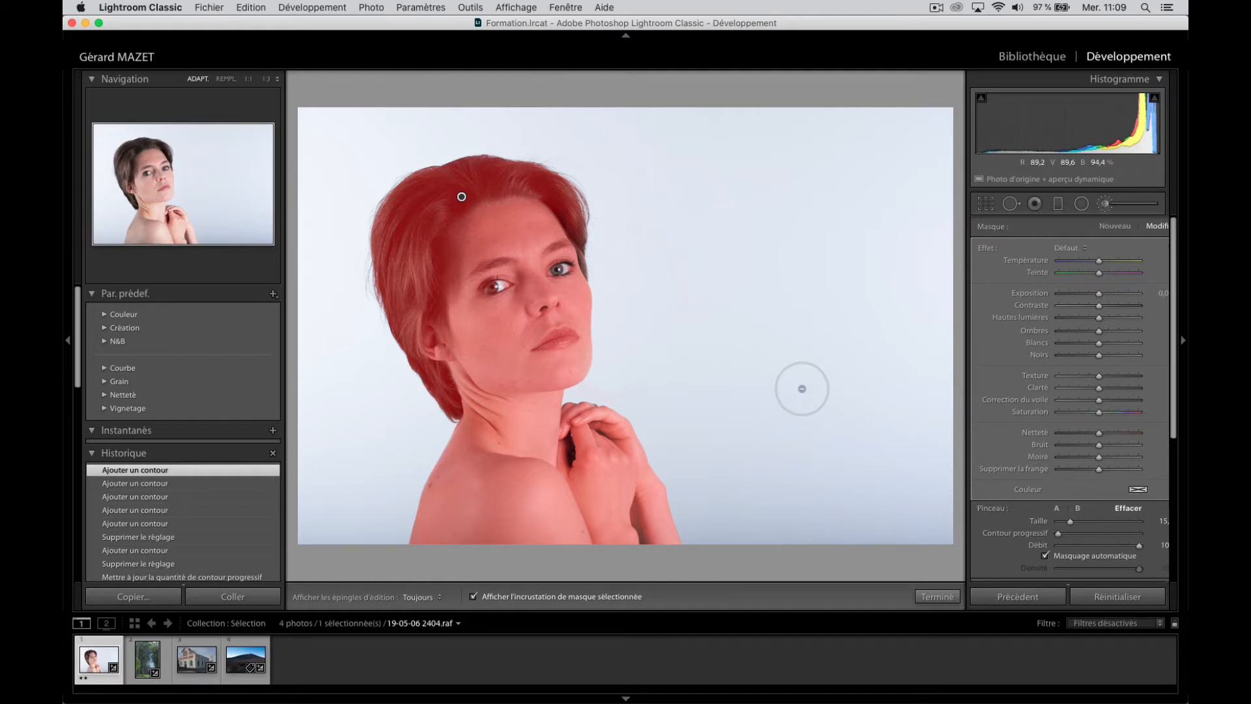
scroll(802, 388, up, 2)
scroll(802, 388, down, 3)
scroll(802, 389, up, 4)
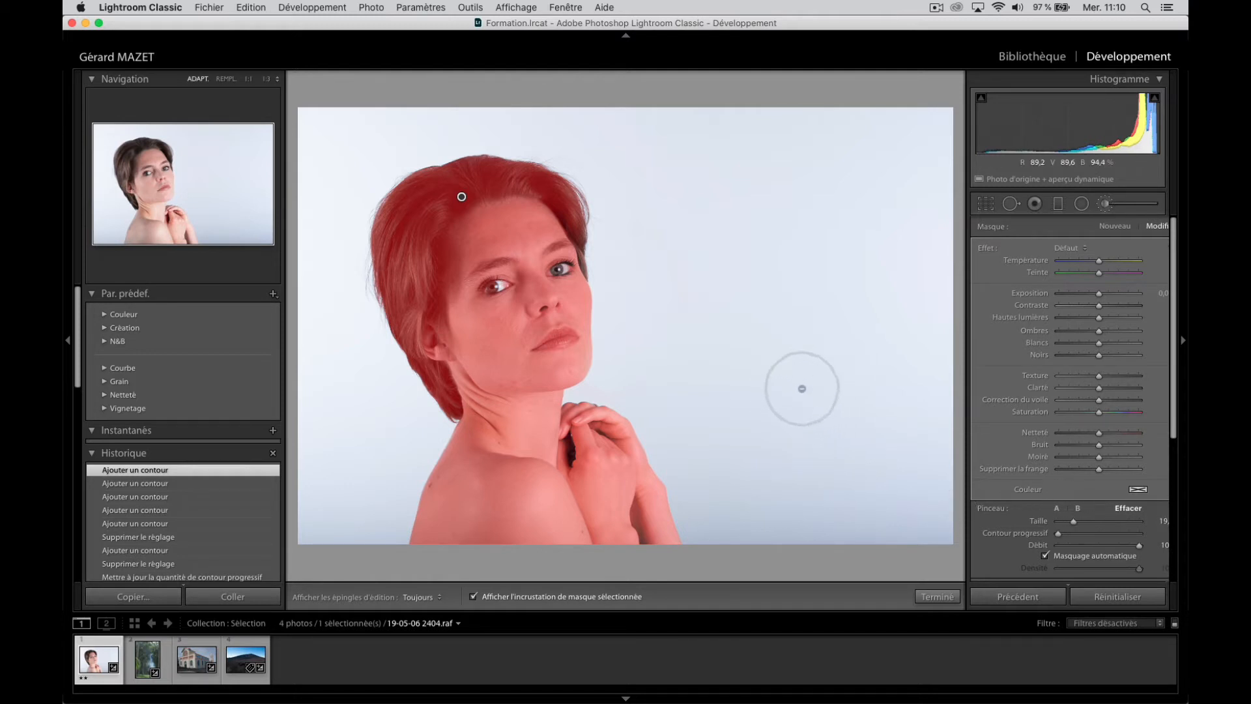
scroll(802, 389, down, 4)
scroll(802, 388, up, 3)
scroll(802, 388, down, 3)
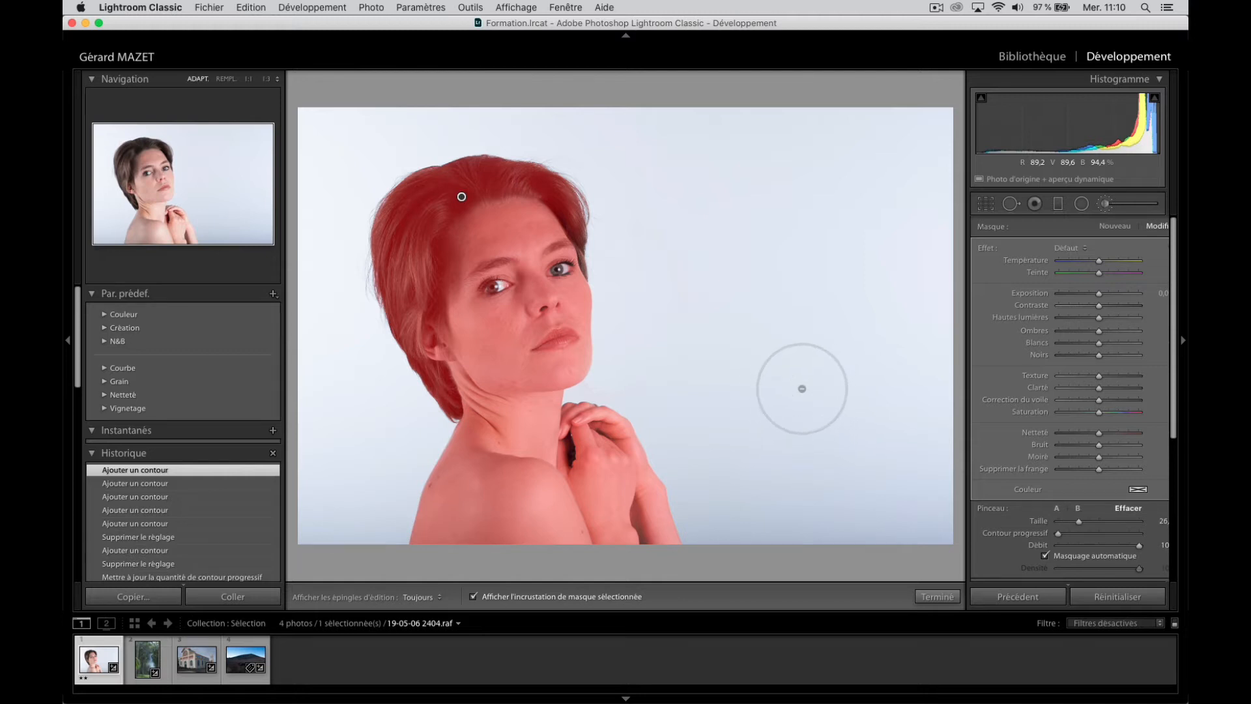
scroll(803, 389, up, 3)
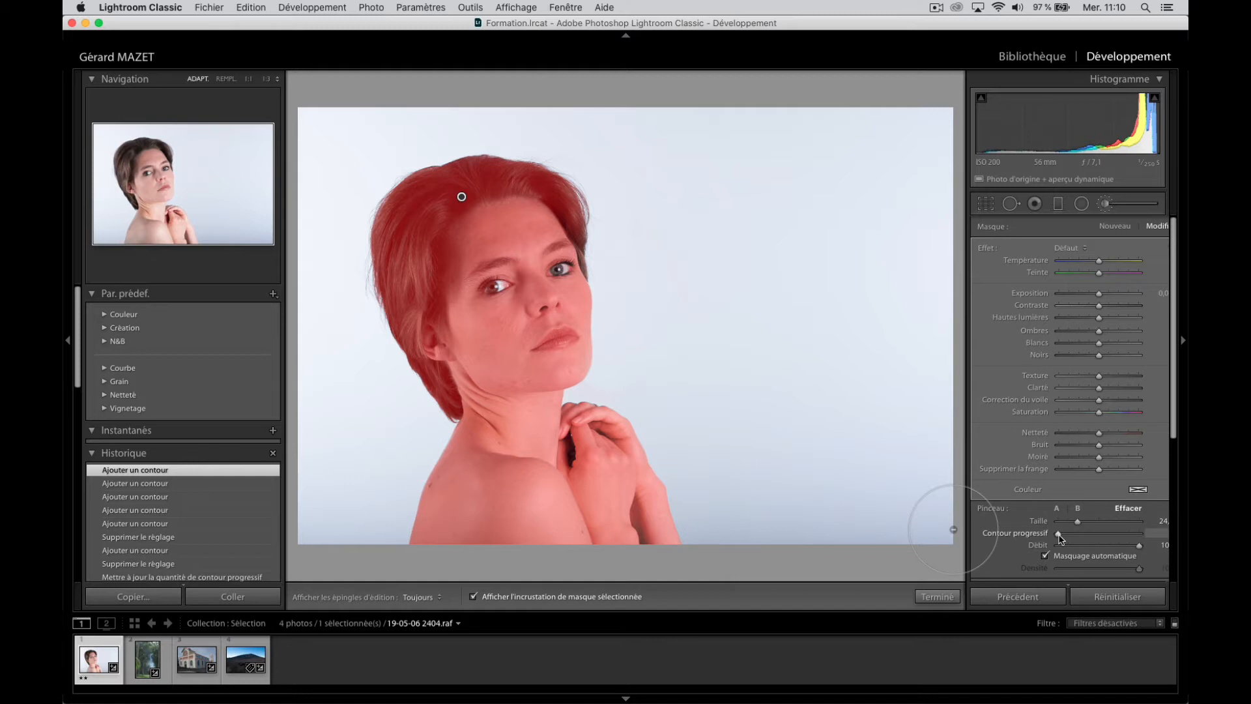
drag(1059, 536, 1125, 538)
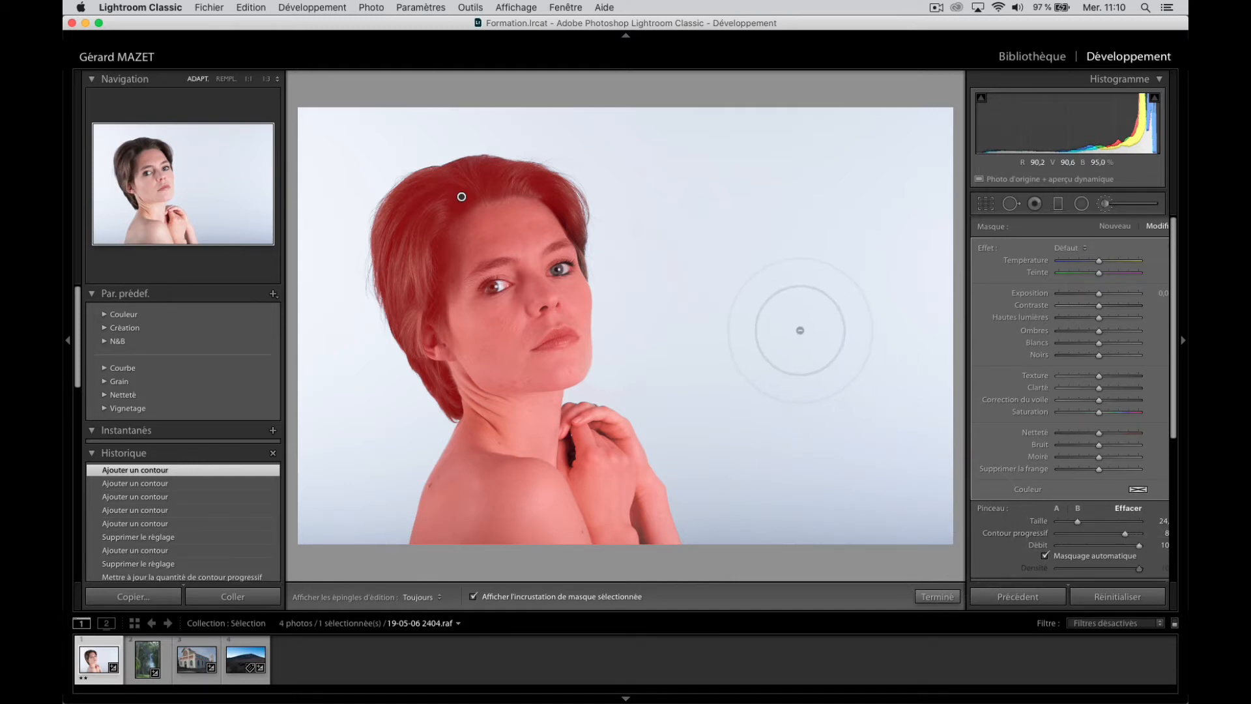
Step: Paint overlapping strokes on the plain background with brush A at low flow to build up the mask gradually
drag(1125, 537, 1154, 536)
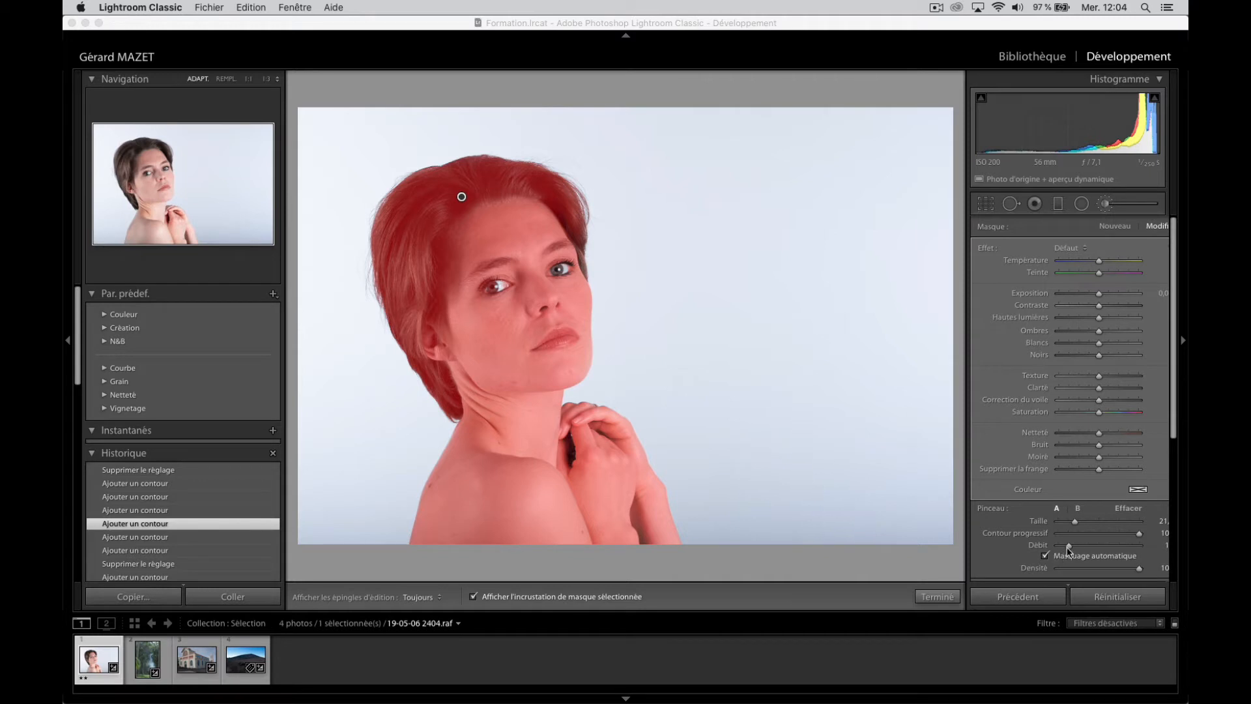
mouse_move(1069, 548)
mouse_down()
mouse_move(1116, 548)
mouse_move(1029, 547)
mouse_move(1072, 551)
mouse_up()
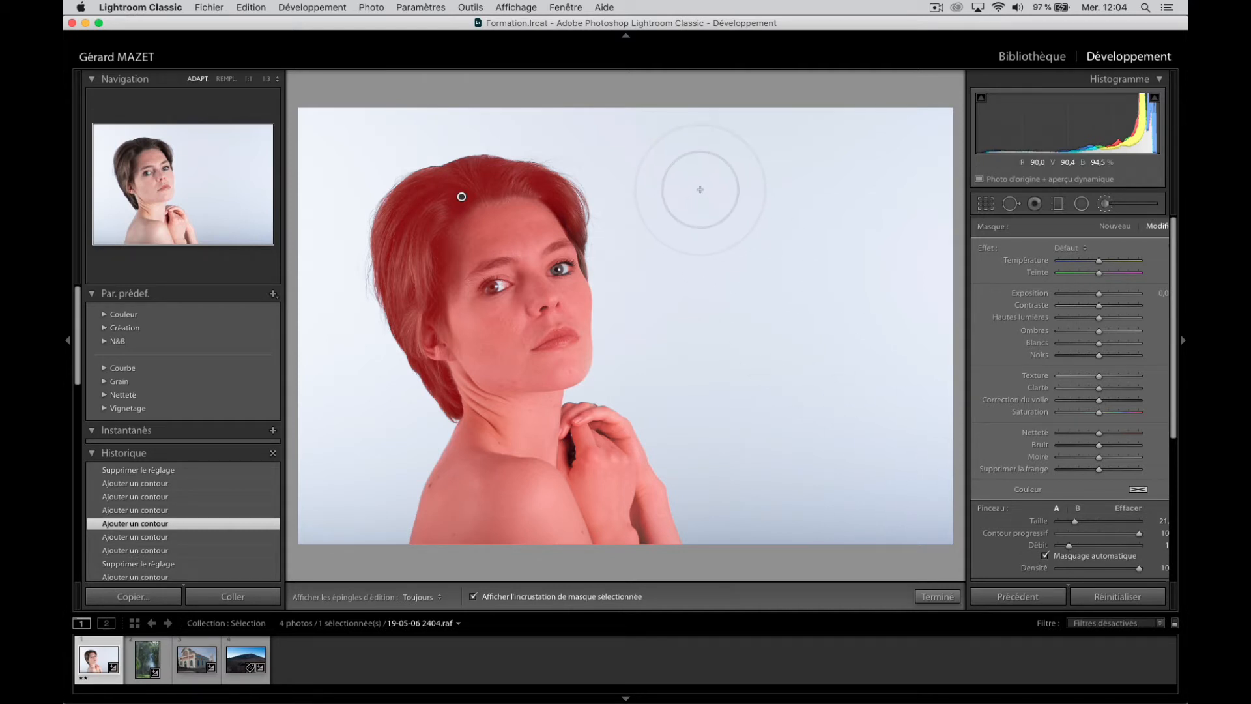
drag(700, 190, 785, 371)
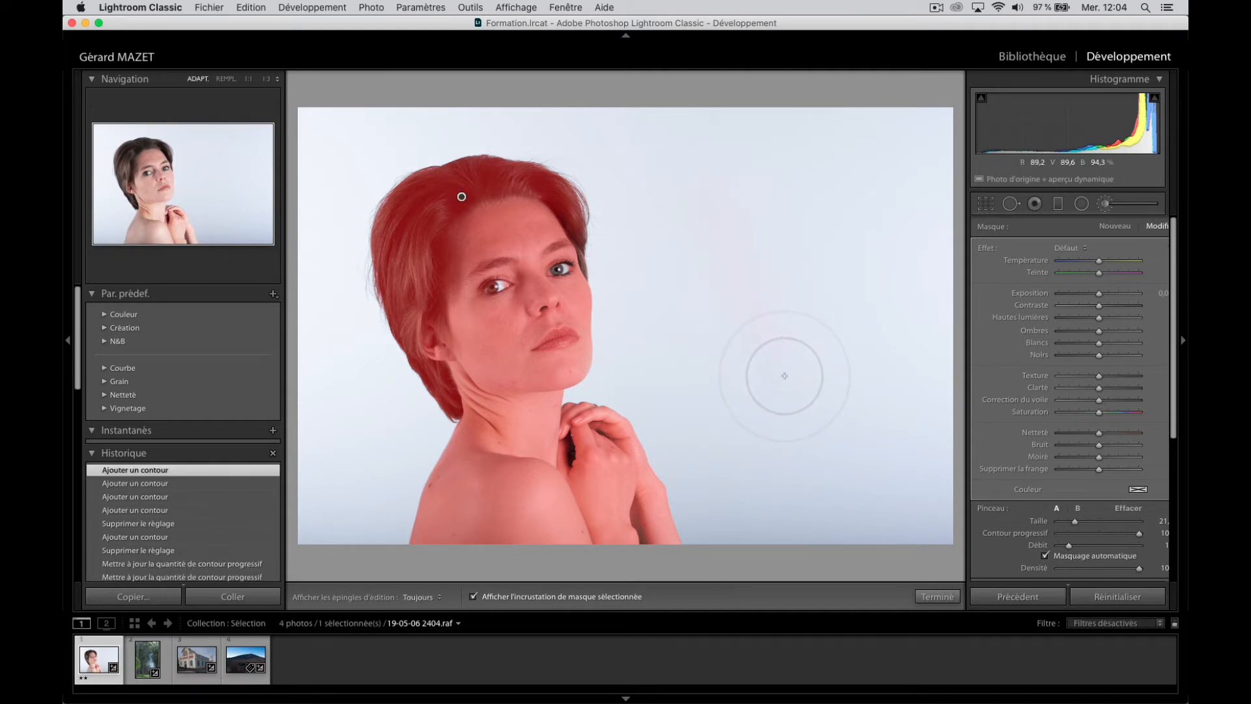
key(h)
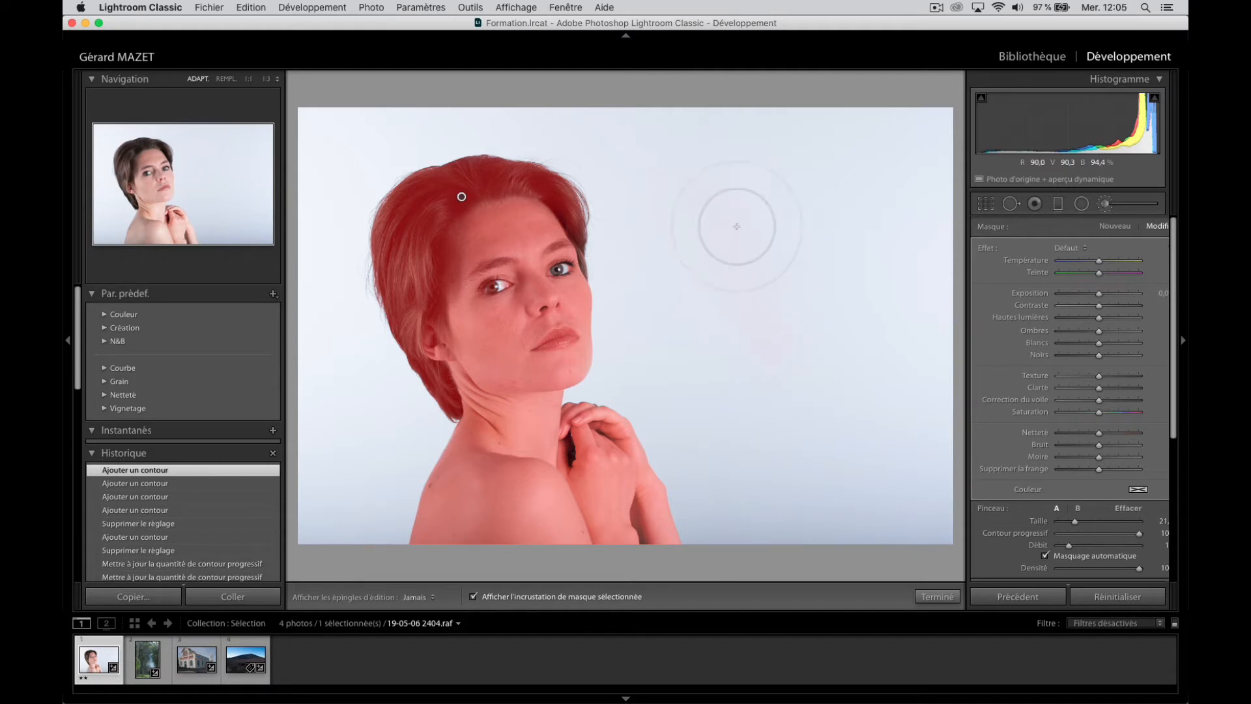
mouse_move(789, 352)
mouse_down()
mouse_move(725, 214)
mouse_move(762, 314)
mouse_up()
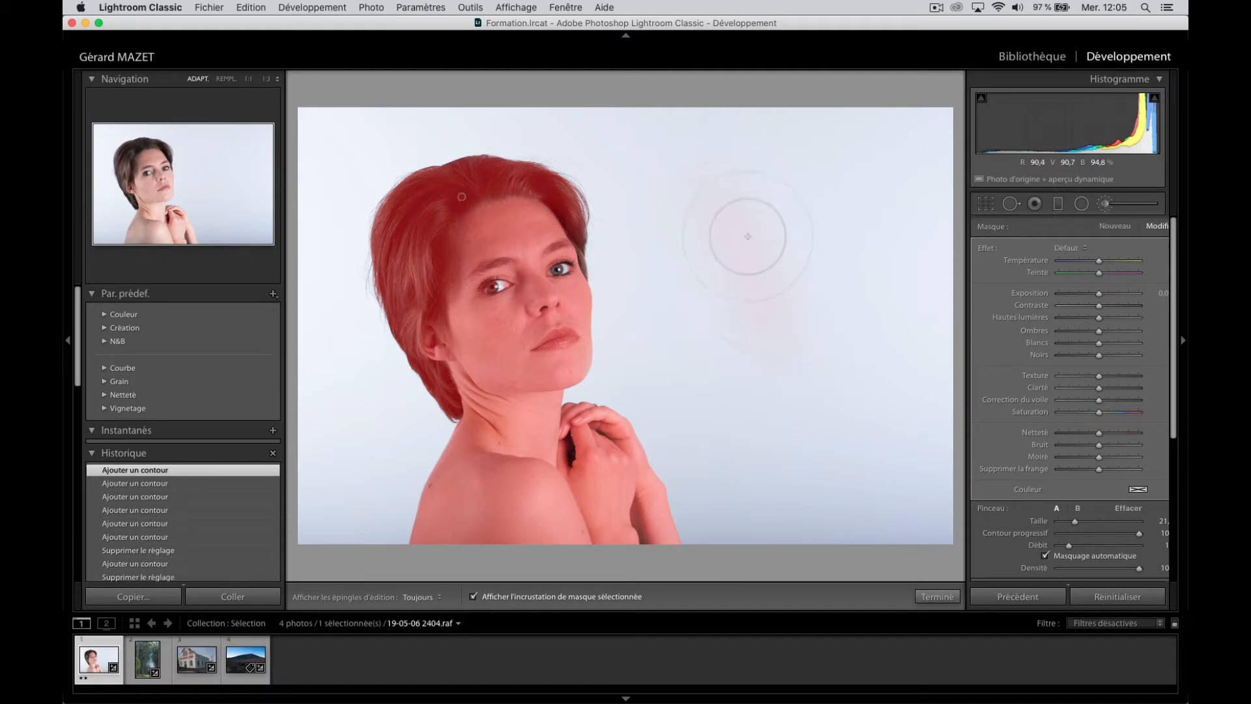
mouse_move(737, 213)
mouse_down()
mouse_move(789, 357)
mouse_move(733, 197)
mouse_move(769, 339)
mouse_move(721, 190)
mouse_move(765, 314)
mouse_up()
key(h)
key(h)
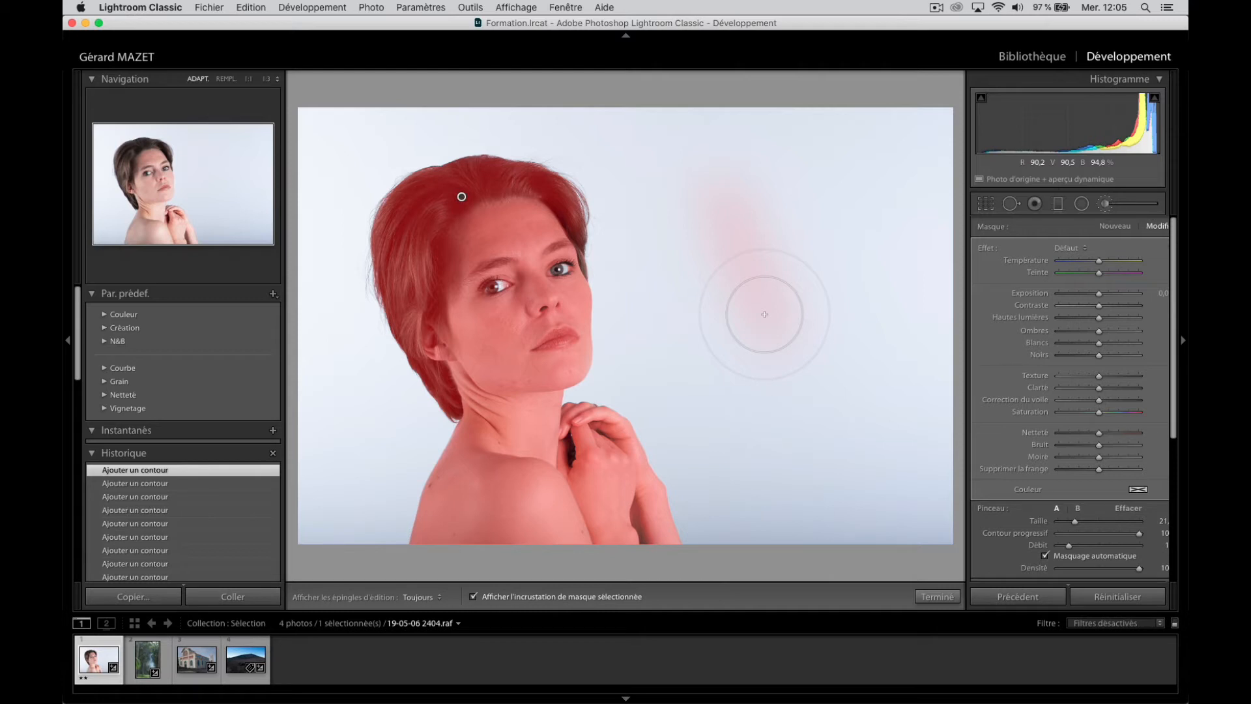
mouse_move(764, 314)
mouse_down()
mouse_move(732, 213)
mouse_move(743, 341)
mouse_move(742, 318)
mouse_up()
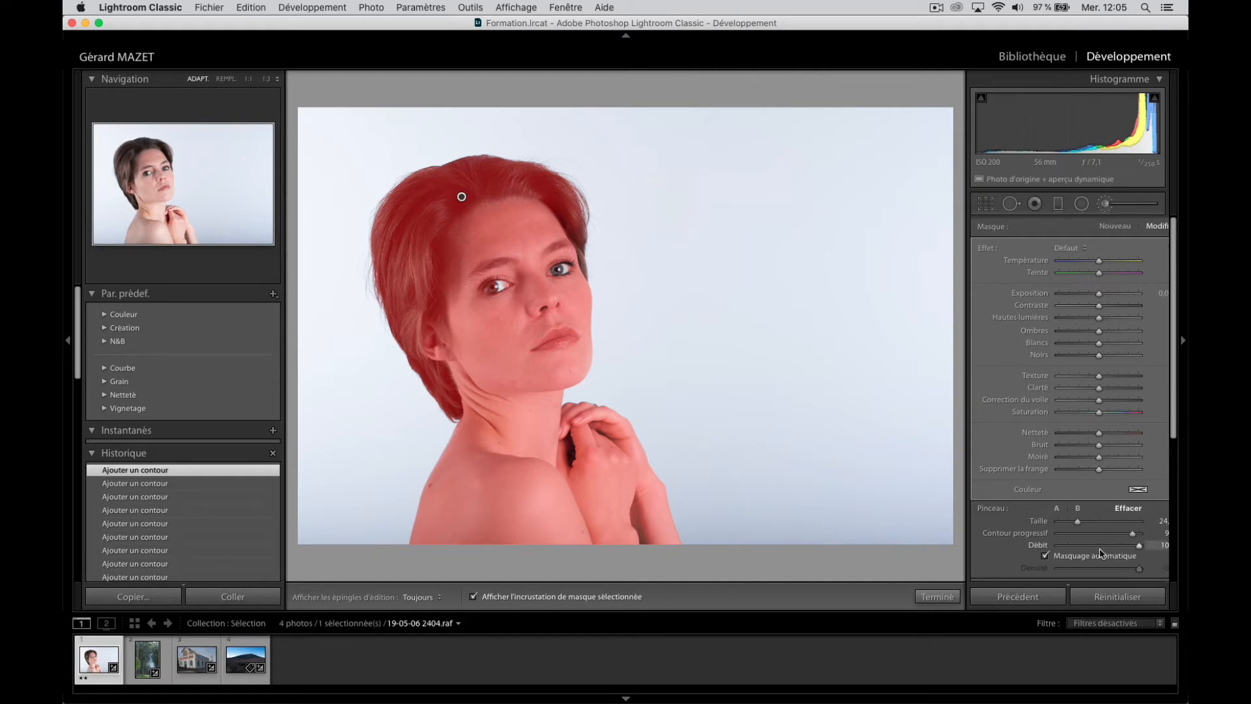
Step: Paint a mask stroke on the background with brush A at maximum flow and density, and remove it with the Erase brush
scroll(1097, 549, down, 2)
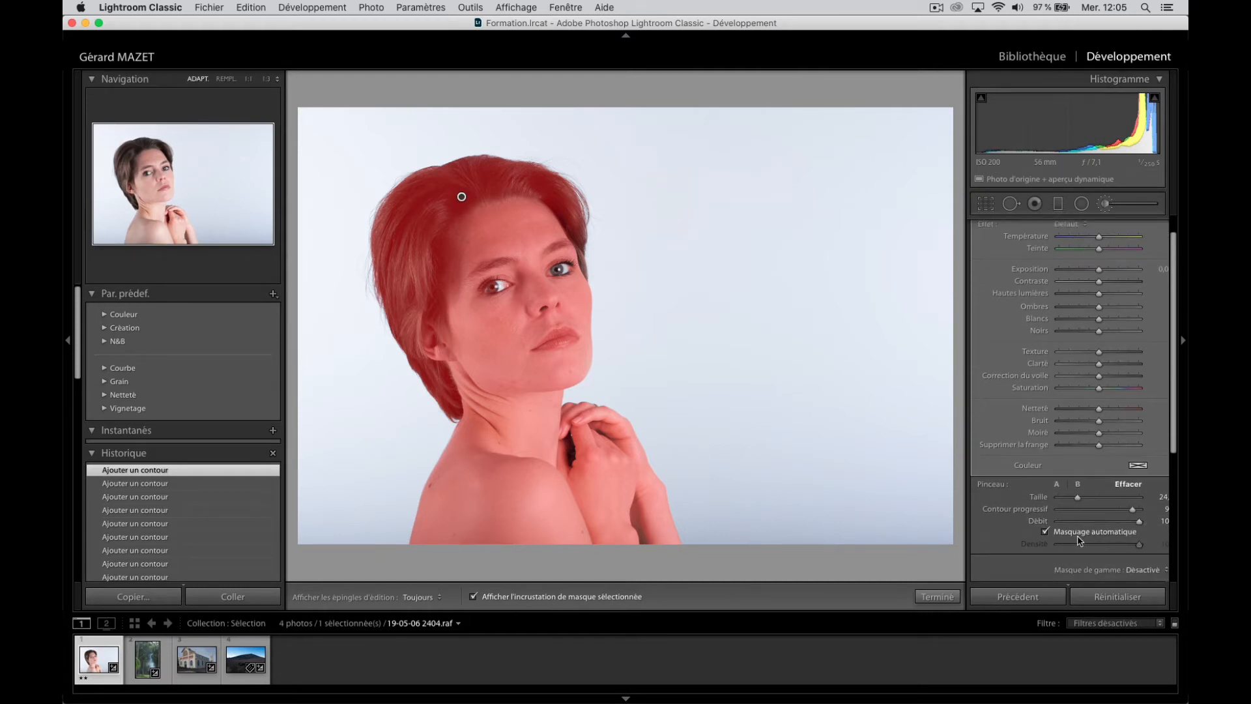
mouse_move(785, 287)
mouse_down()
mouse_move(722, 204)
mouse_move(807, 399)
mouse_up()
key(h)
key(h)
key(0)
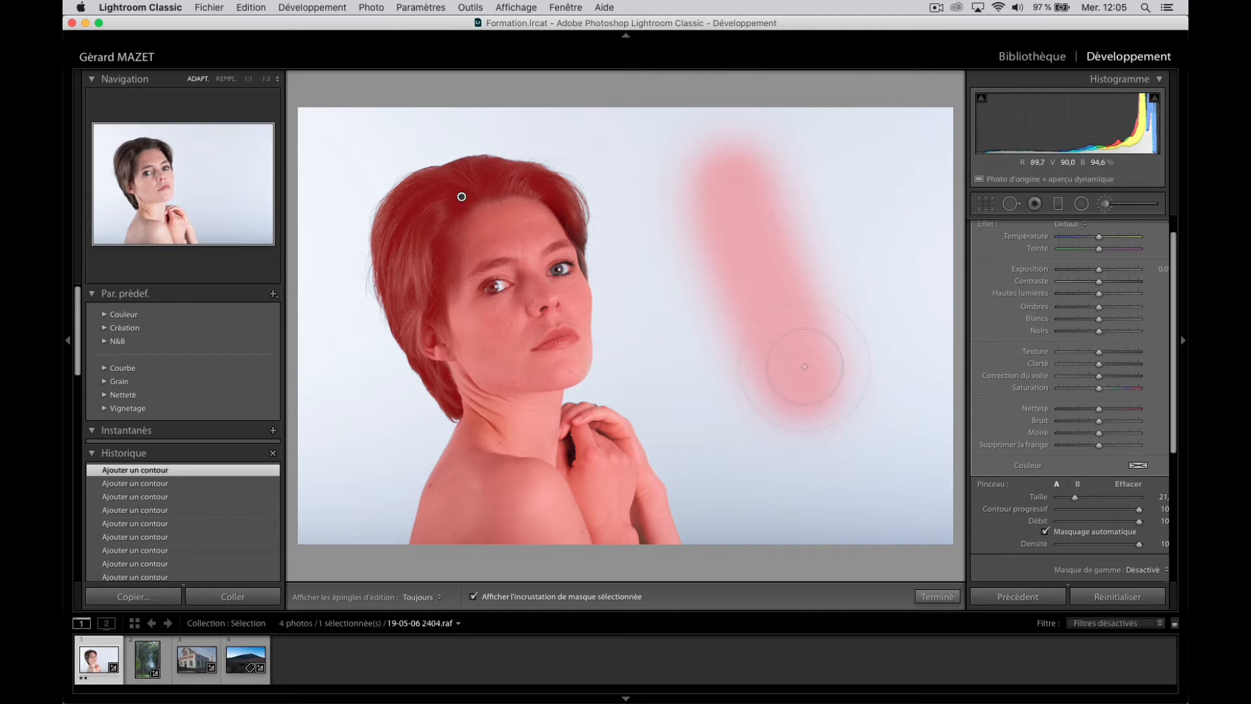
click(1128, 484)
mouse_move(821, 505)
mouse_down()
mouse_move(785, 349)
mouse_move(810, 265)
mouse_up()
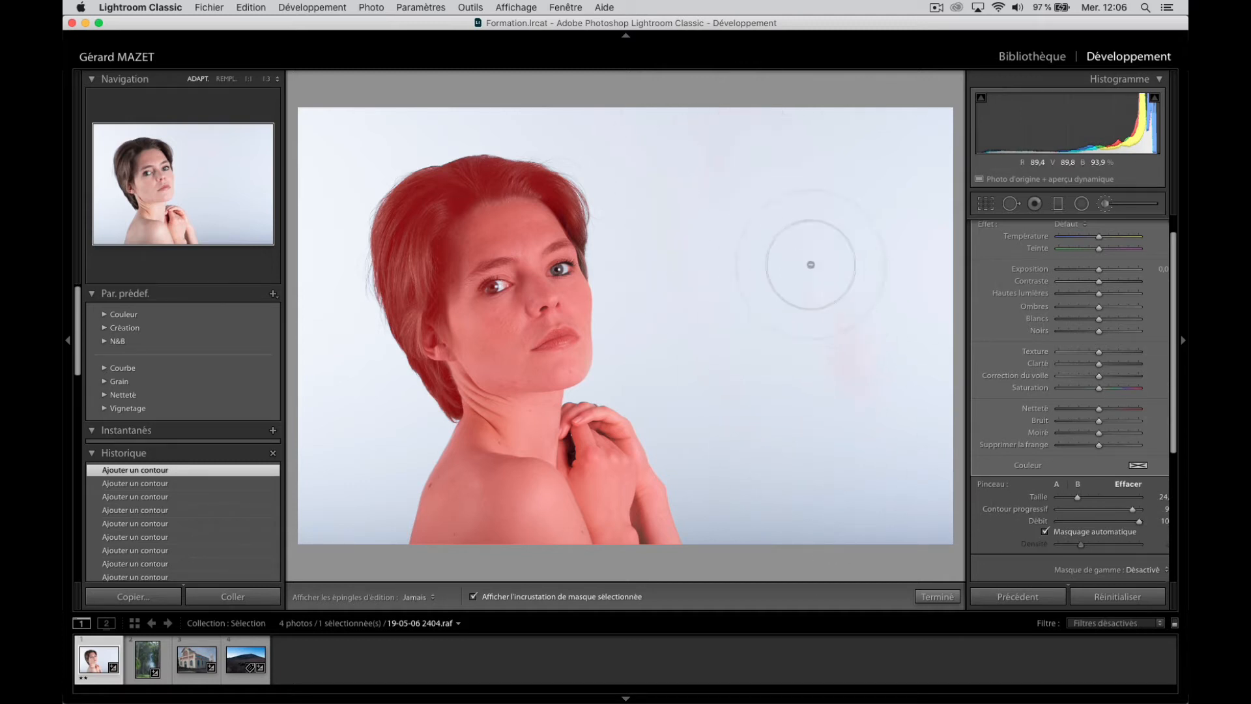
Step: Paint background strokes with brush A at reduced density, and clear them with the Erase brush
click(1057, 484)
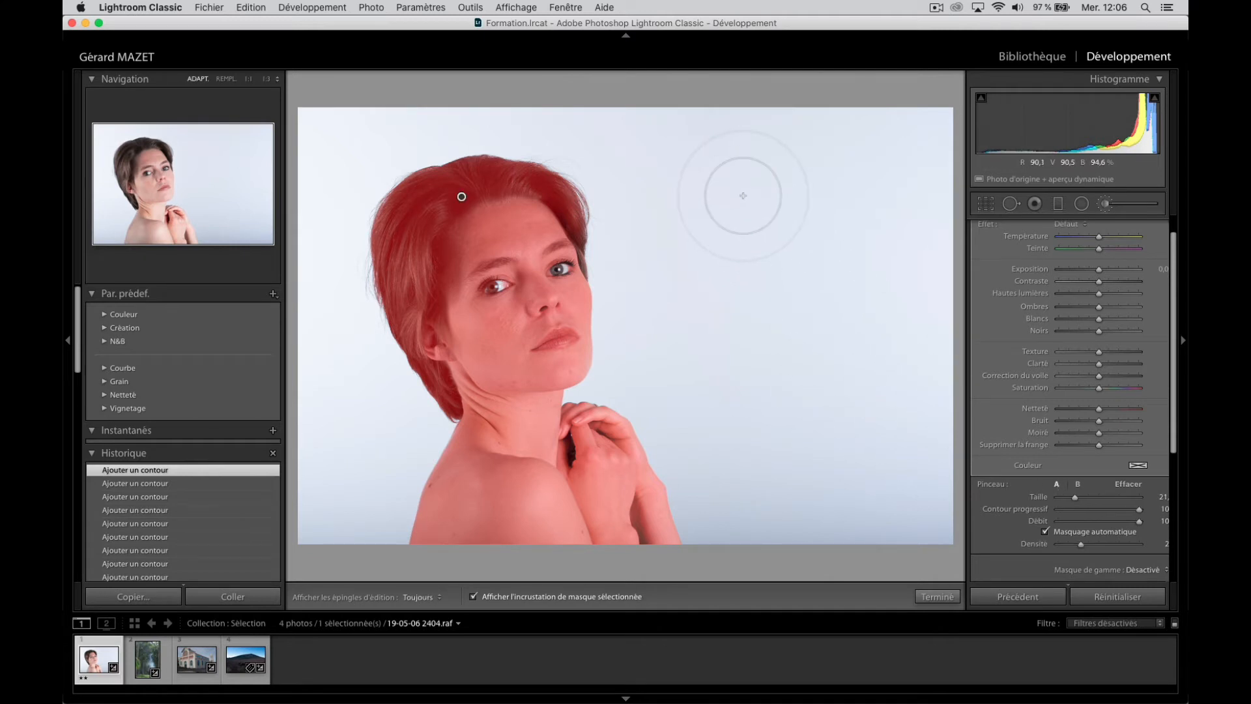
drag(741, 194, 827, 378)
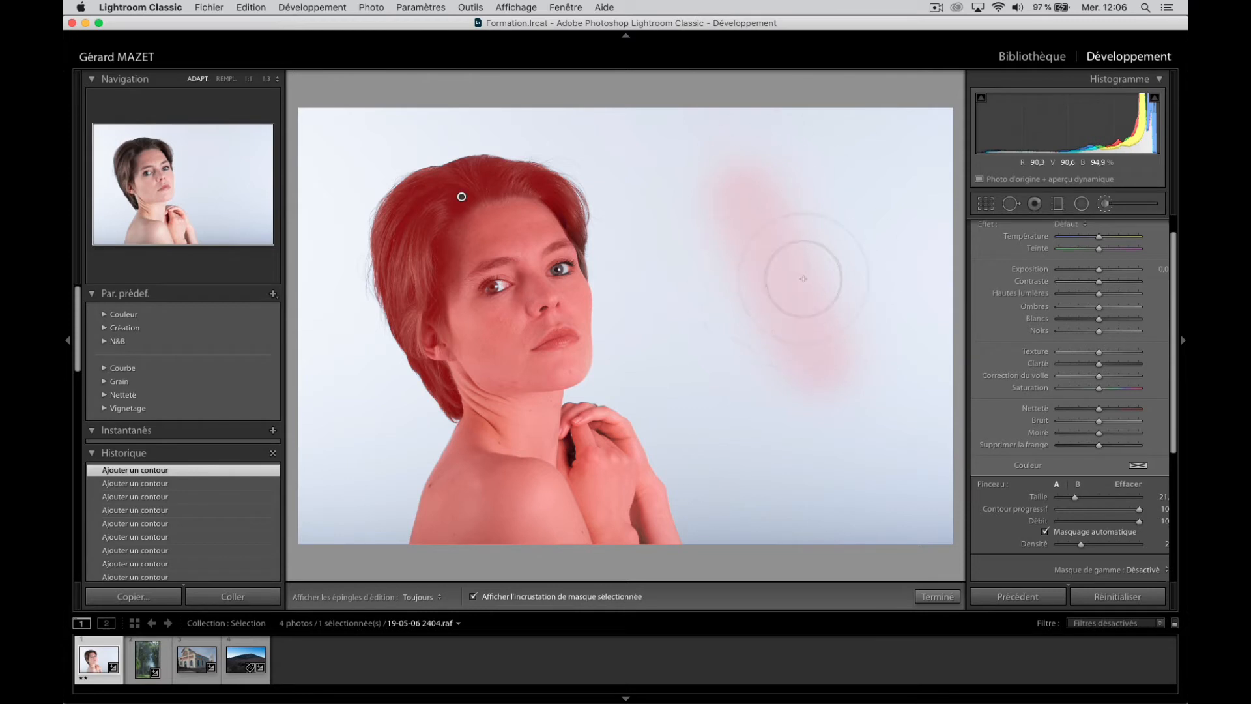
click(1128, 484)
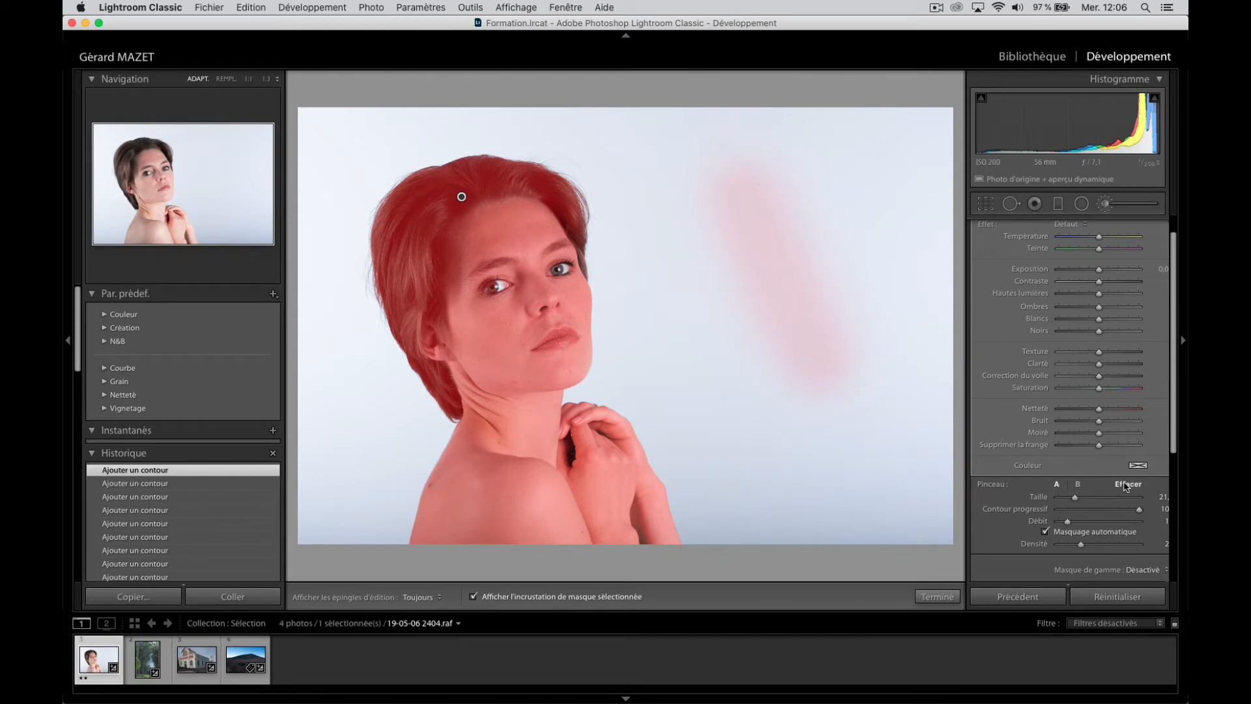
key(h)
mouse_move(732, 189)
mouse_down()
mouse_move(771, 271)
mouse_move(791, 215)
mouse_move(814, 273)
mouse_up()
key(h)
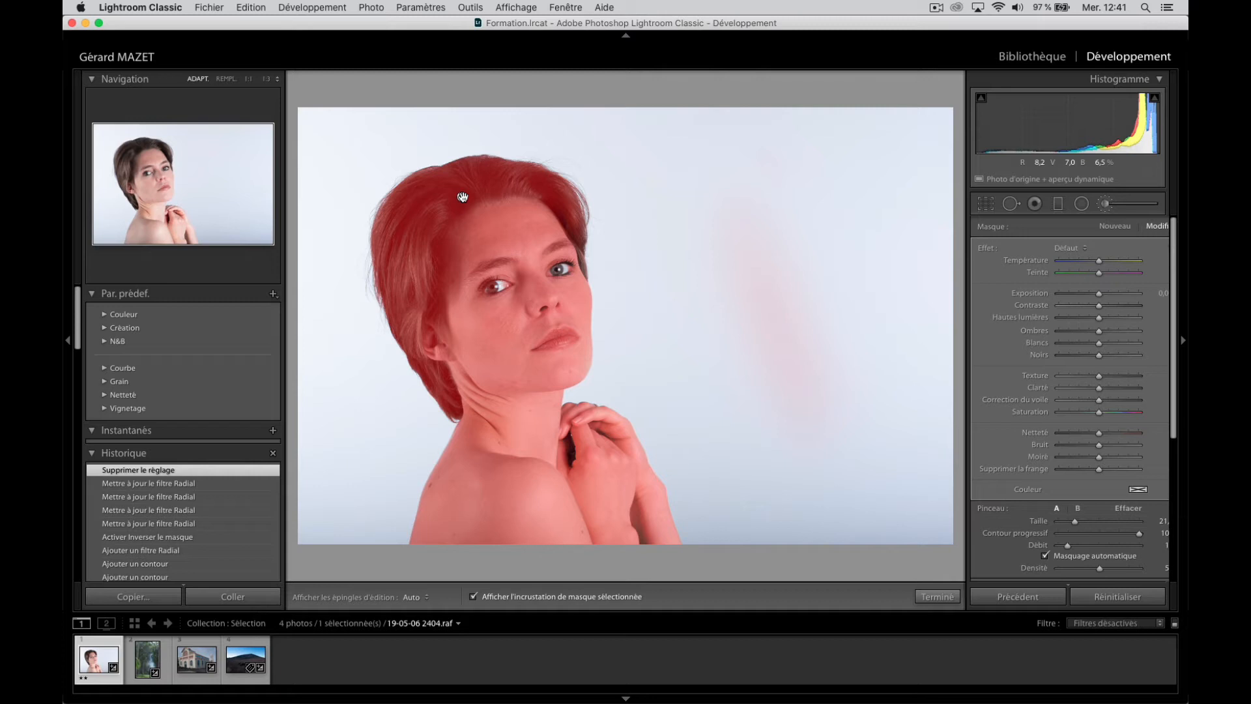
Step: Delete the portrait's brush mask and check the Range Mask option in the Adjustment Brush, Radial Filter and Graduated Filter settings
key(Delete)
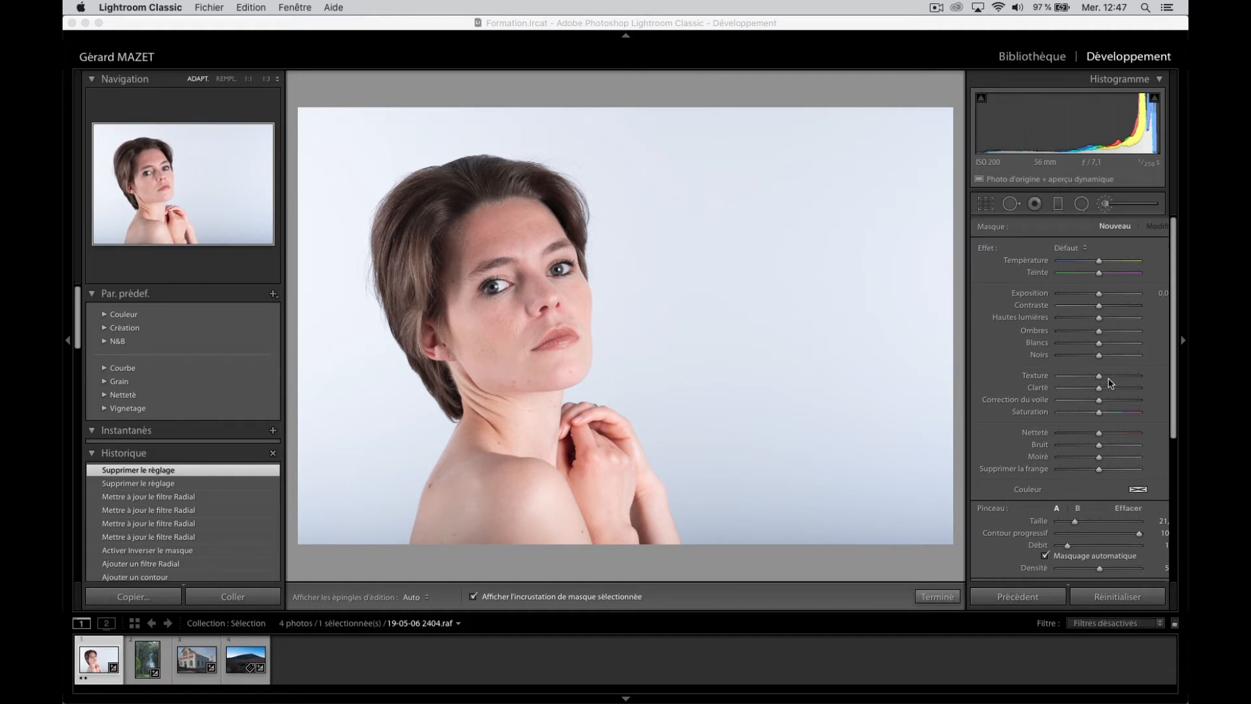
scroll(1109, 383, down, 5)
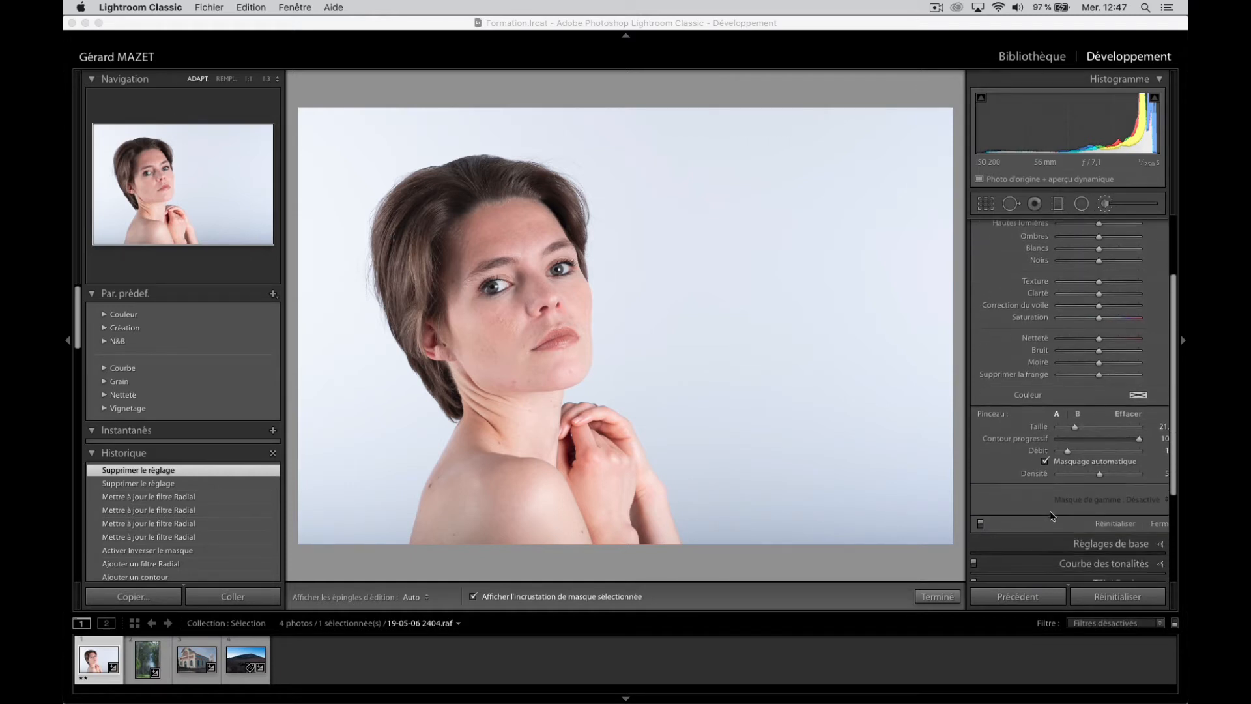
scroll(1092, 346, up, 2)
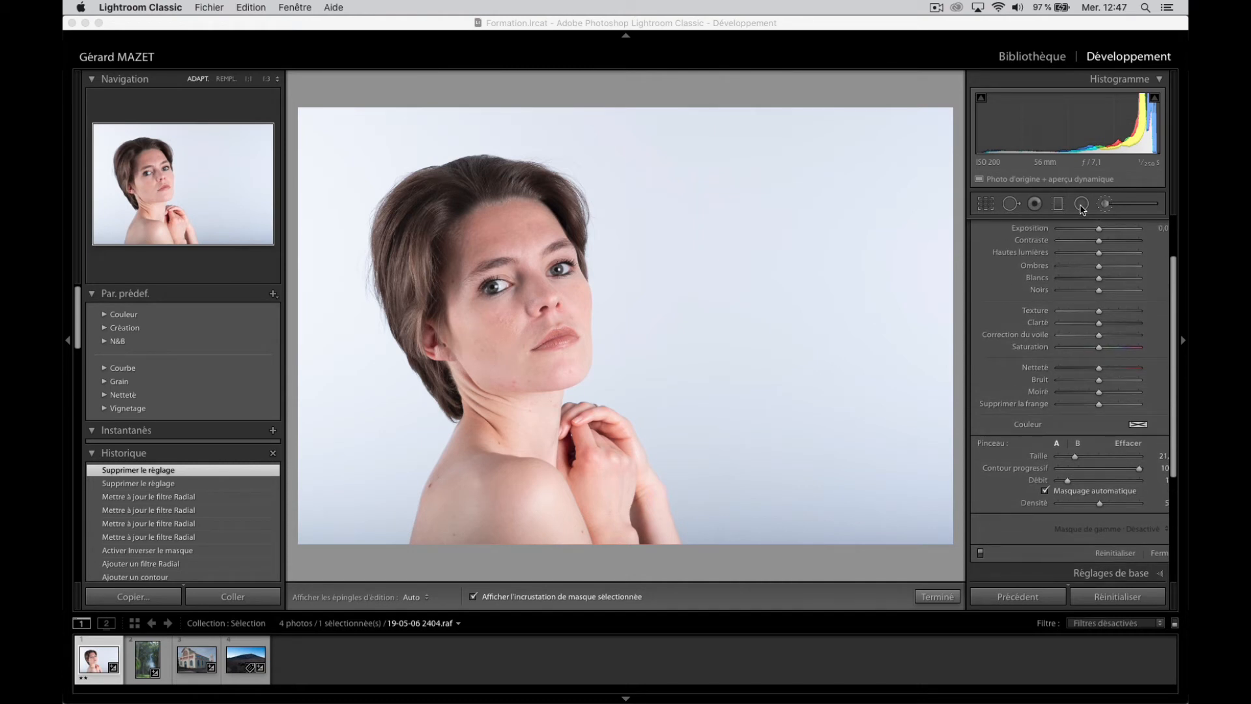
click(1081, 208)
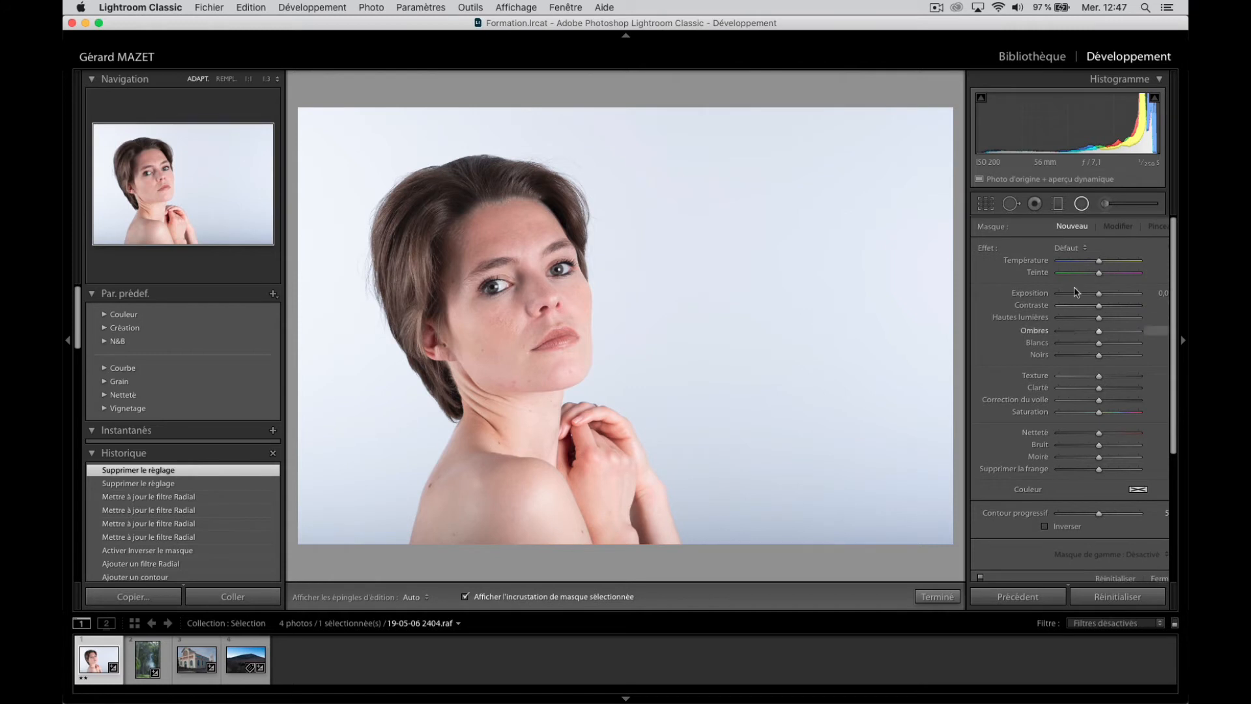
scroll(1070, 377, down, 3)
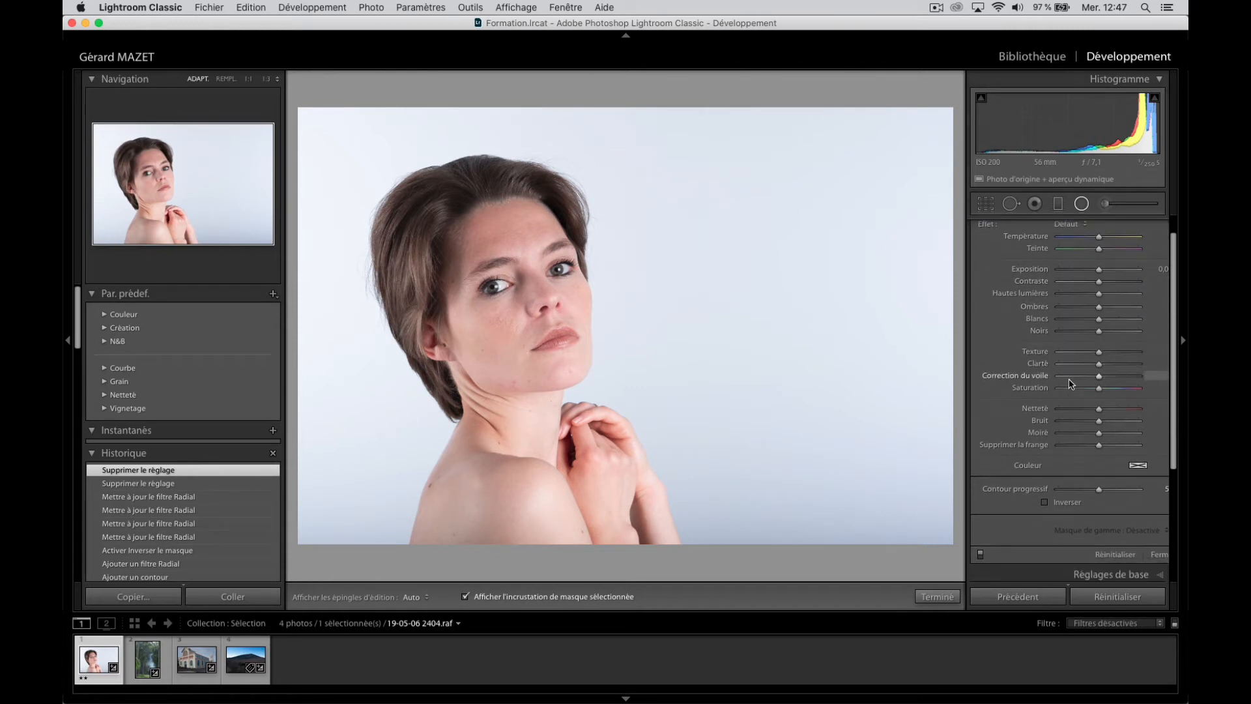
click(1058, 204)
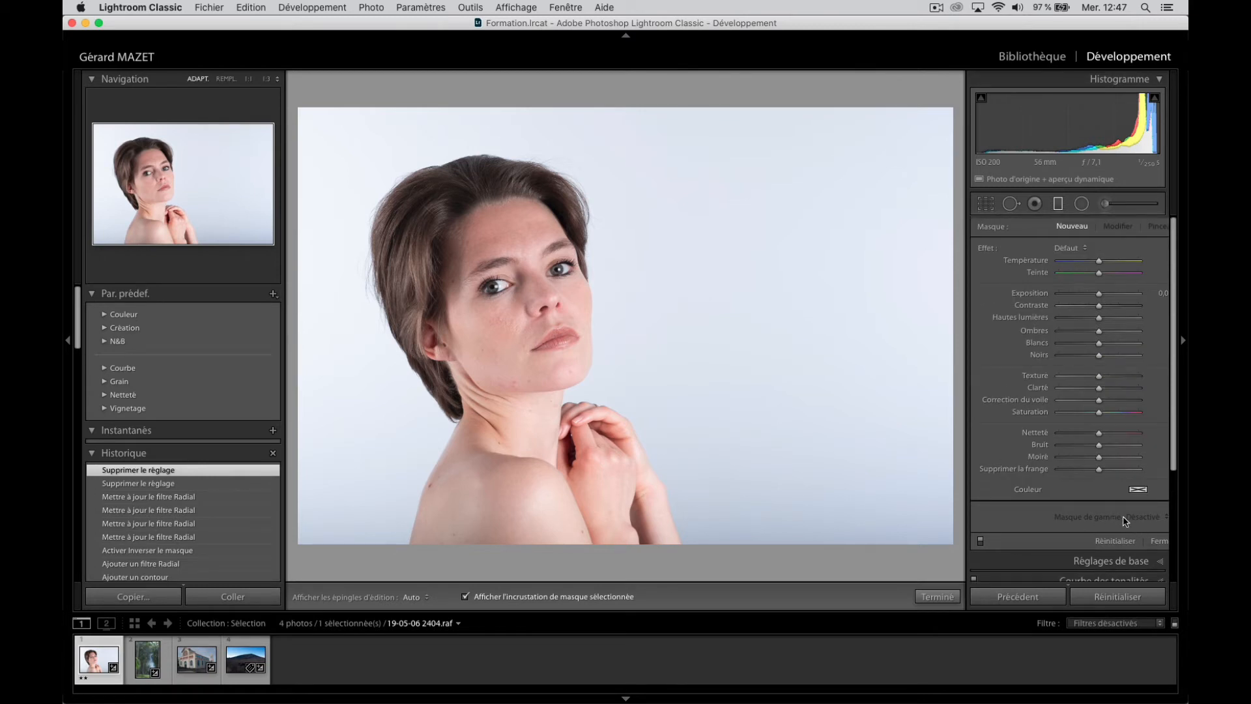
Step: On the volcano photo, draw a graduated filter from the mountain's slope down to the crater and set its range mask to Luminance
click(241, 661)
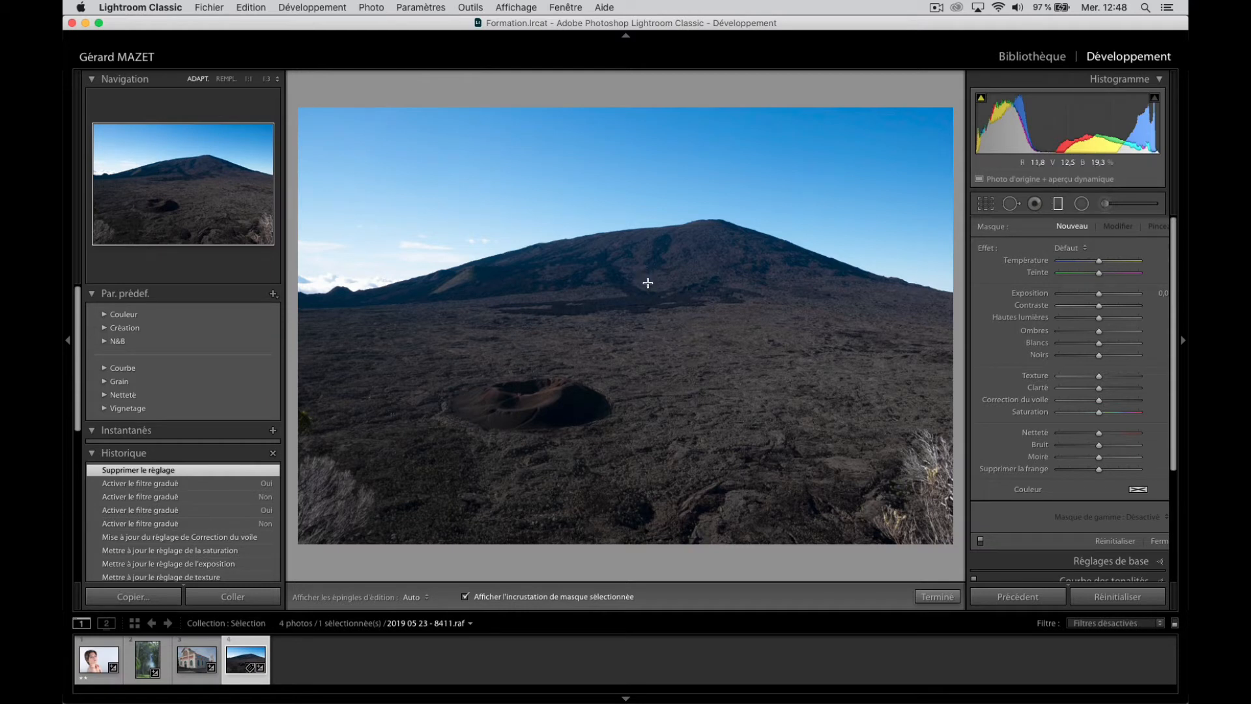
drag(647, 281, 647, 403)
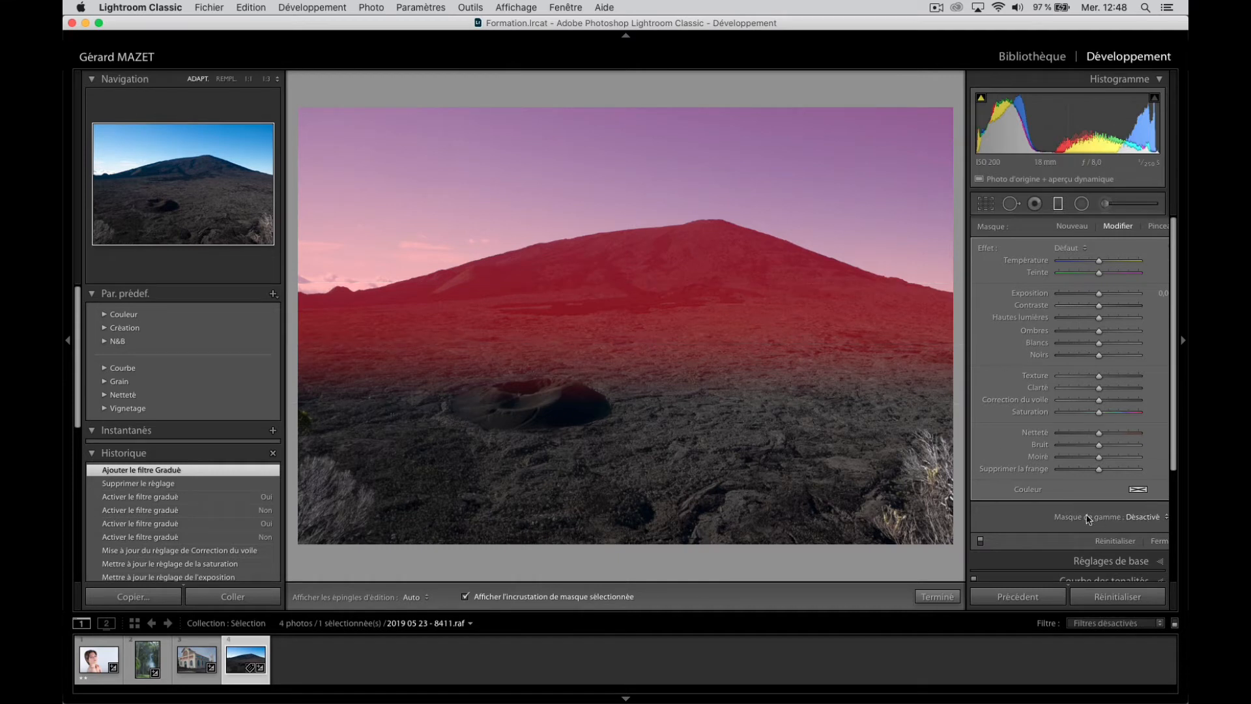
click(1143, 517)
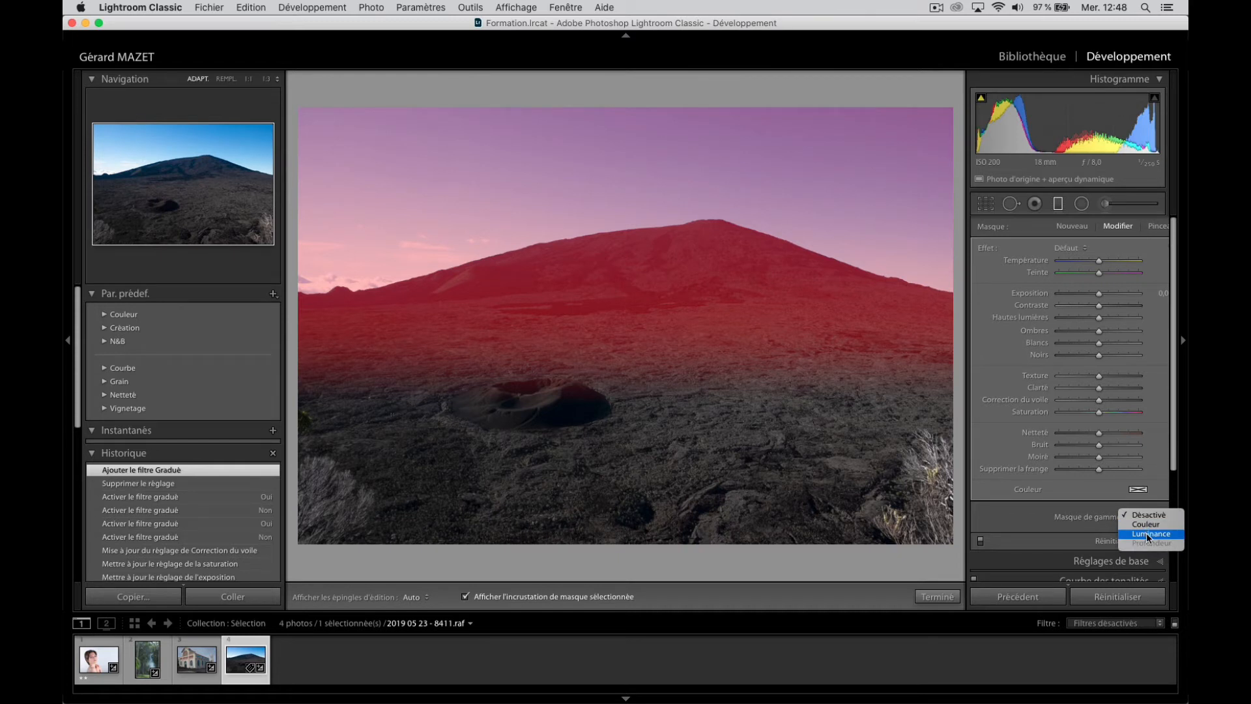
click(1148, 536)
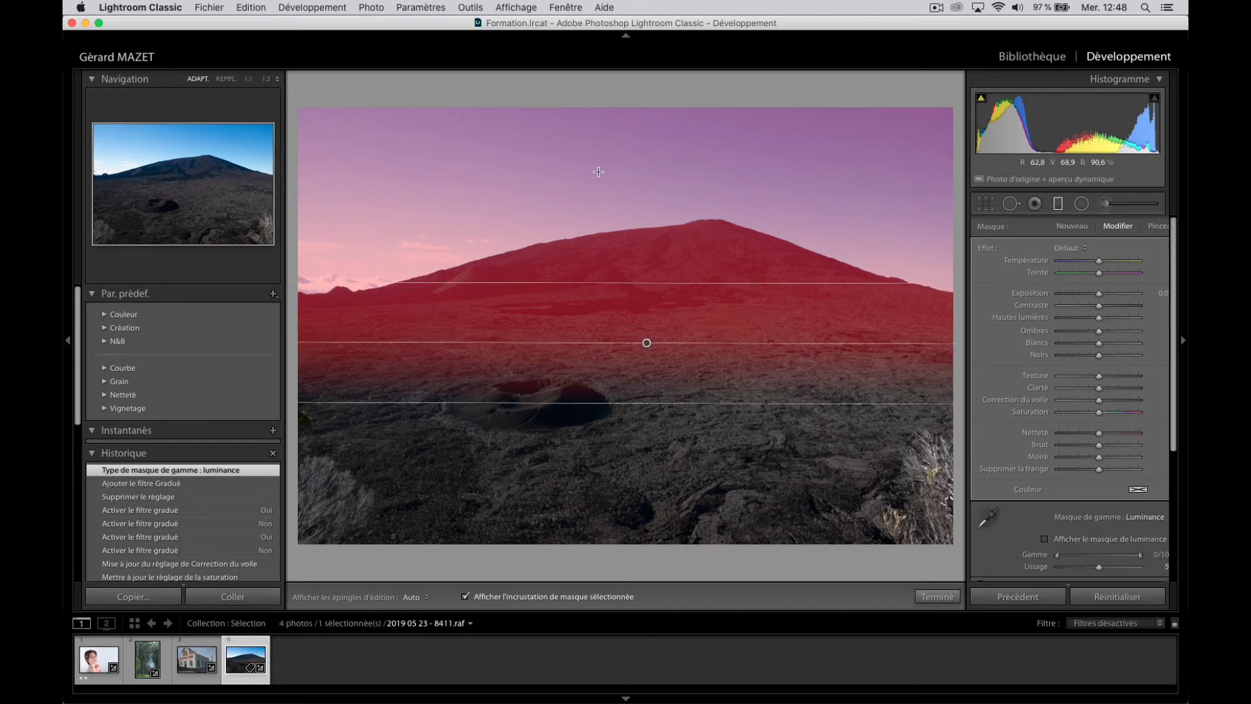
Step: Display the luminance mask and raise the lower limit of its range to 74 to restrict it to the bright sky
click(1046, 540)
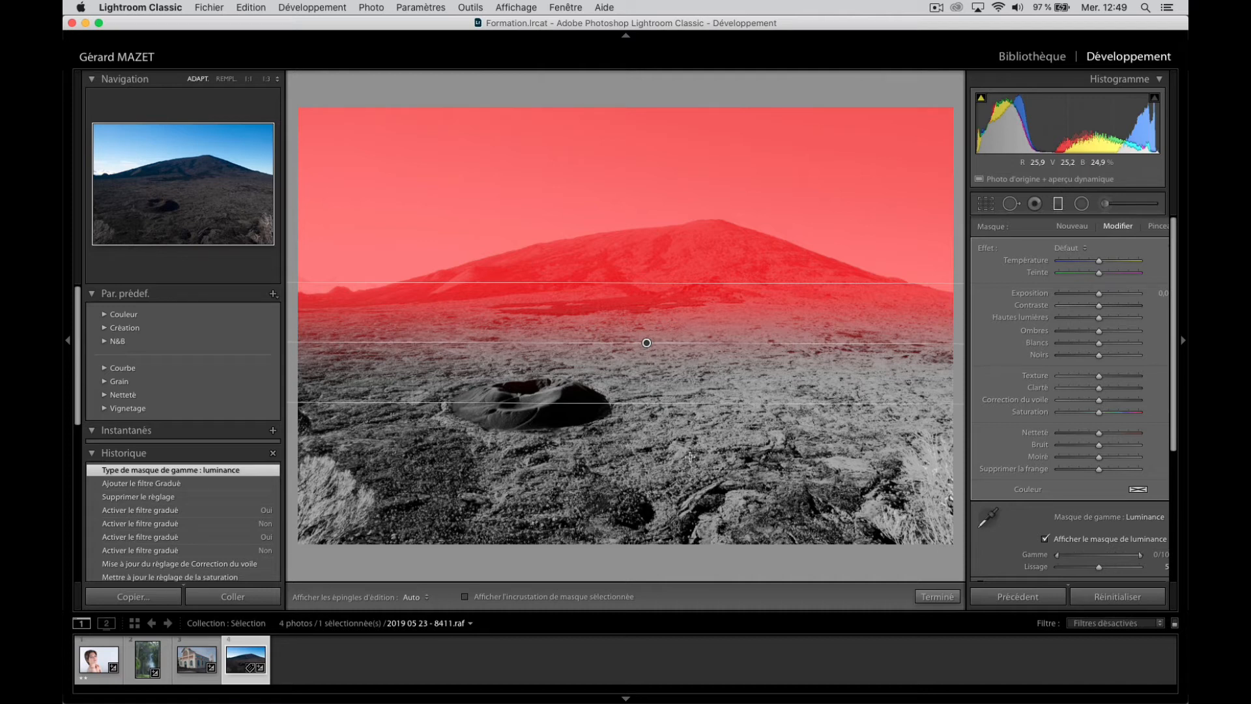
drag(1057, 555, 1103, 555)
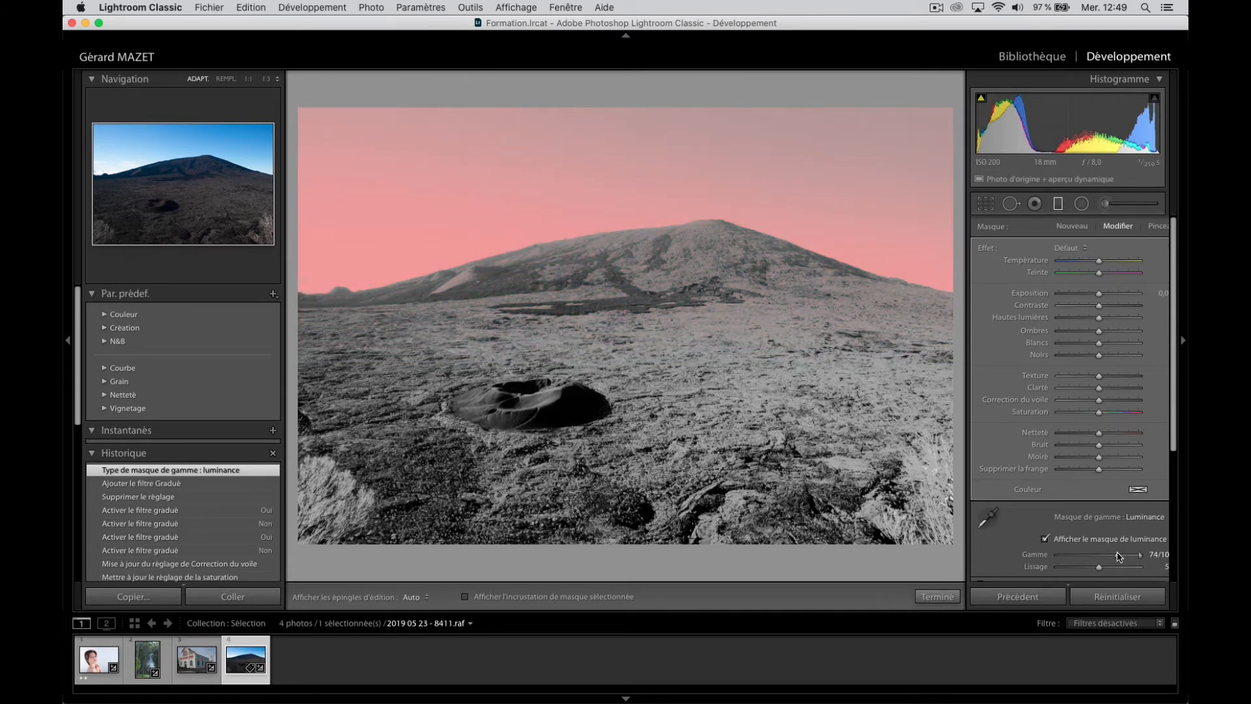
drag(1118, 555, 1118, 556)
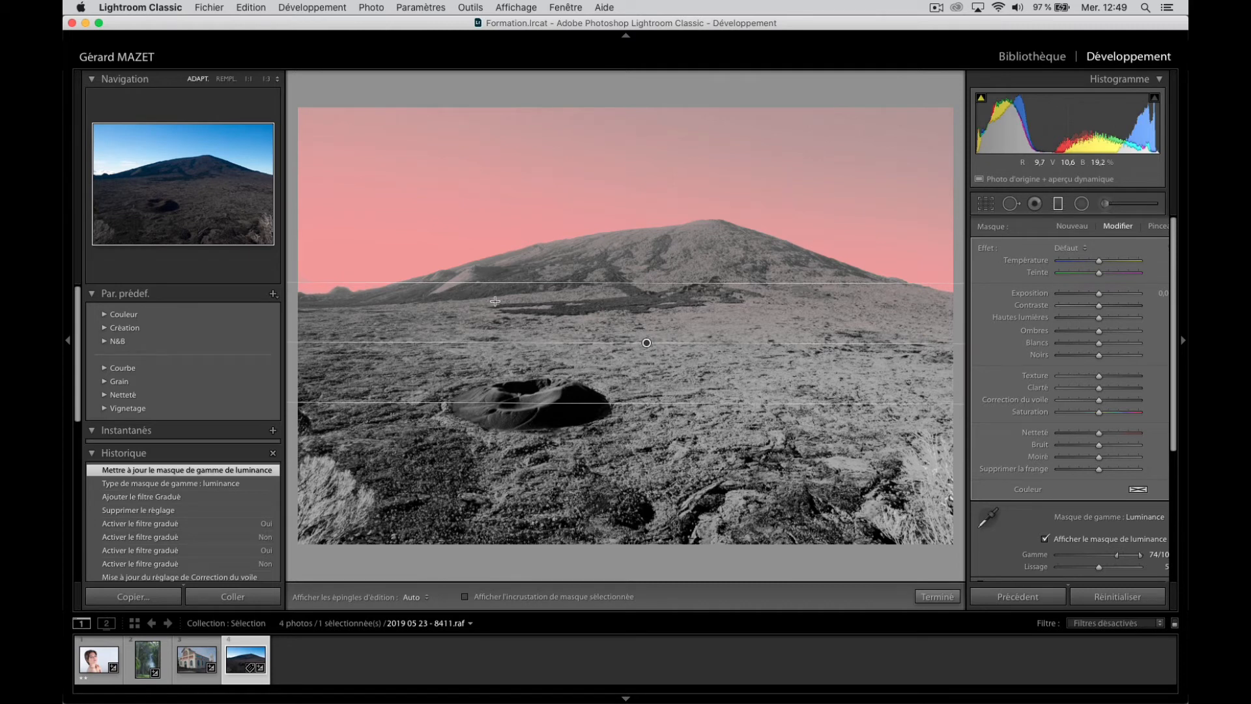
Step: Hide the luminance mask, lower the graduated filter's exposure to about -0.5, and delete the filter
click(1045, 540)
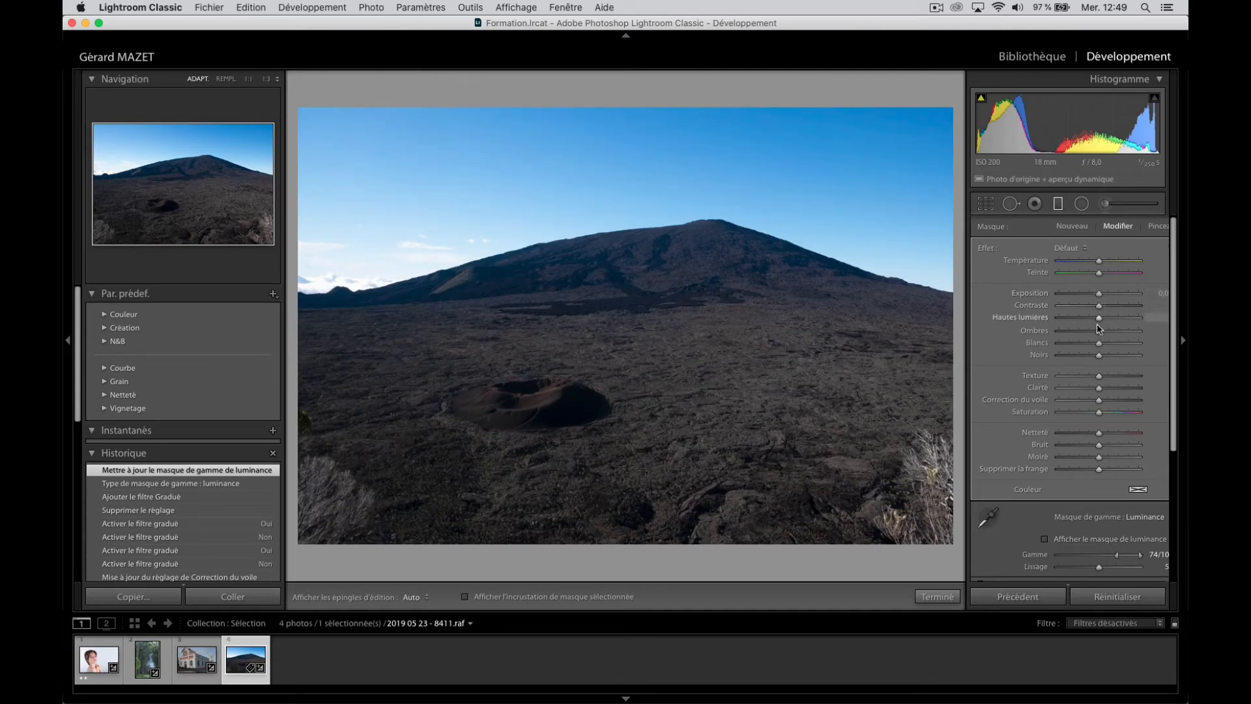
drag(1100, 295, 1093, 292)
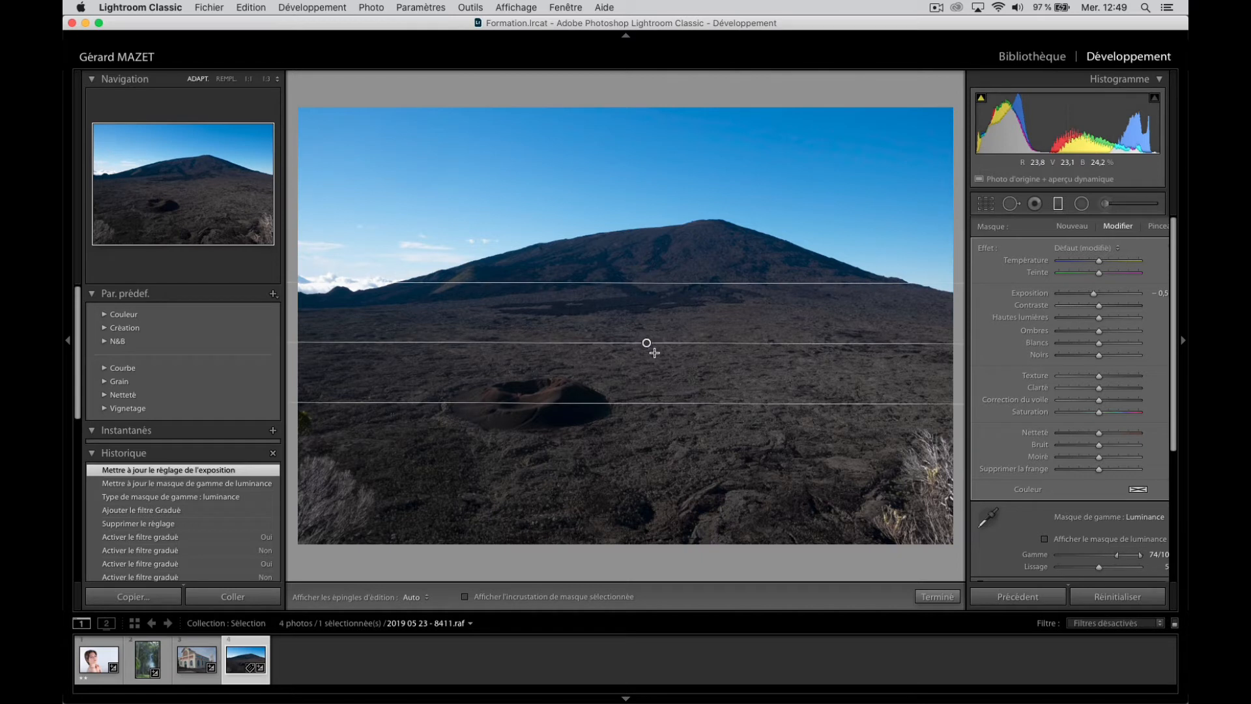
key(Delete)
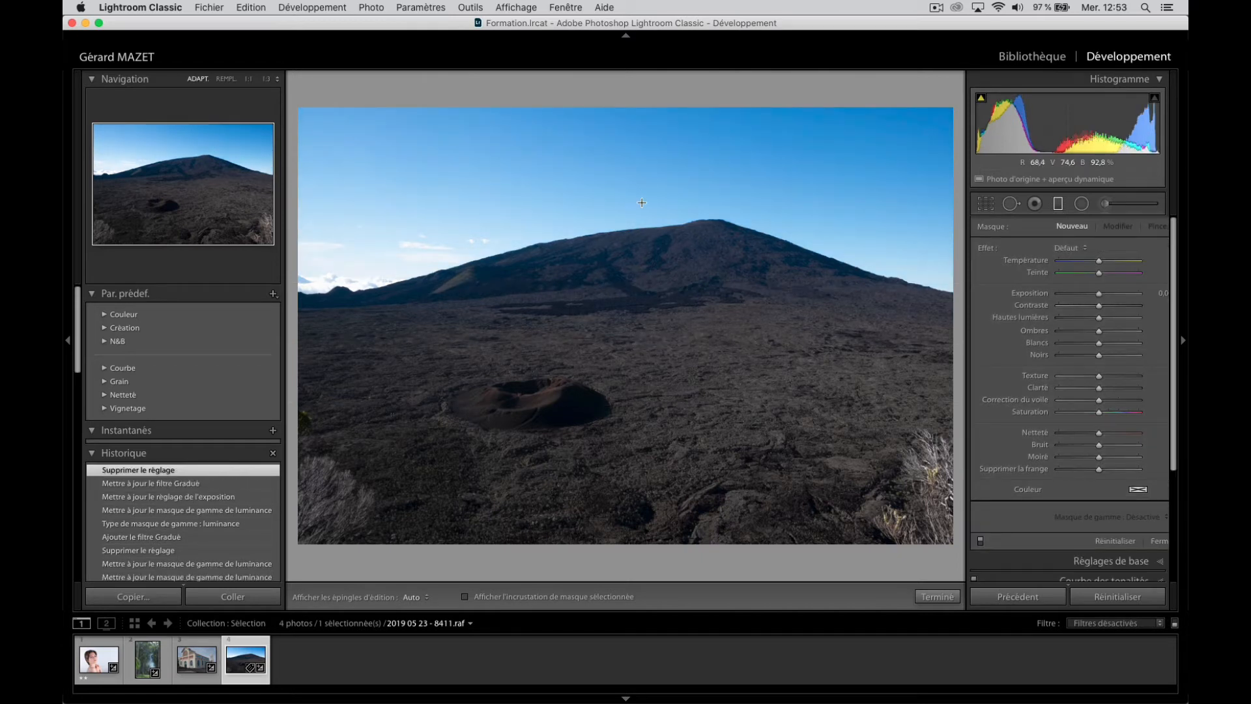
Step: Draw a new graduated filter upward across the upper sky and set its range mask to Luminance
drag(643, 191, 642, 128)
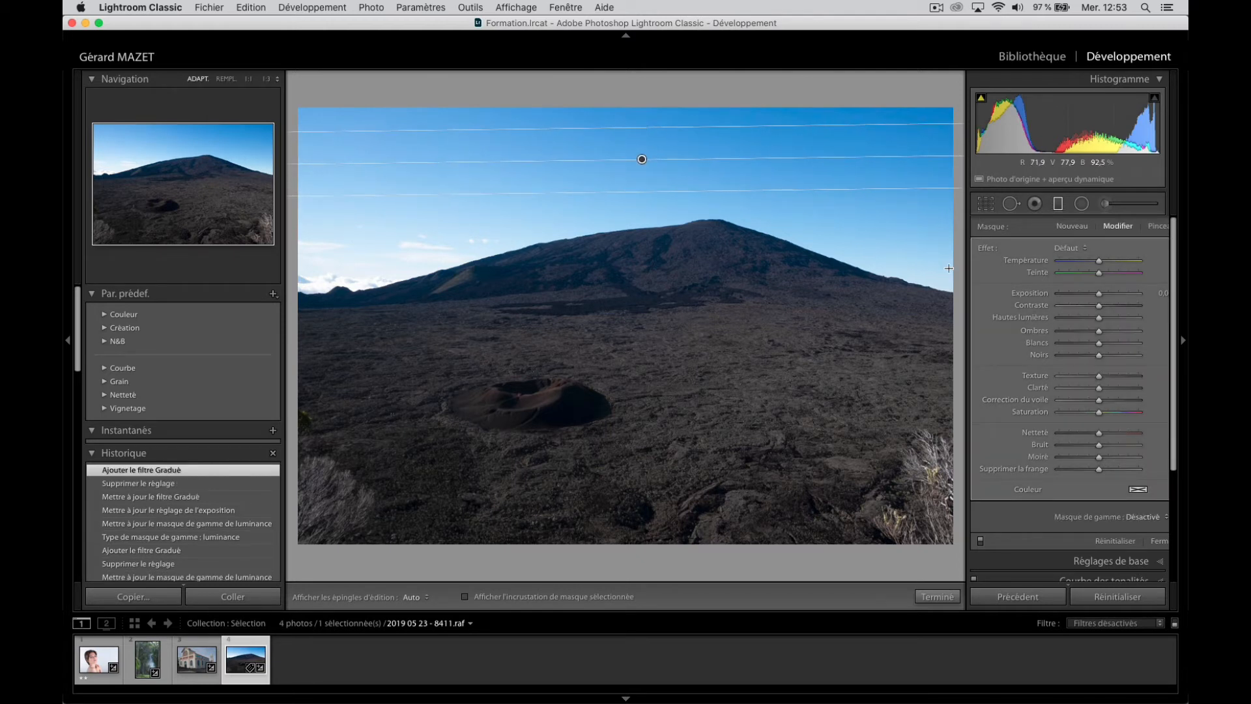
click(1132, 518)
click(1137, 536)
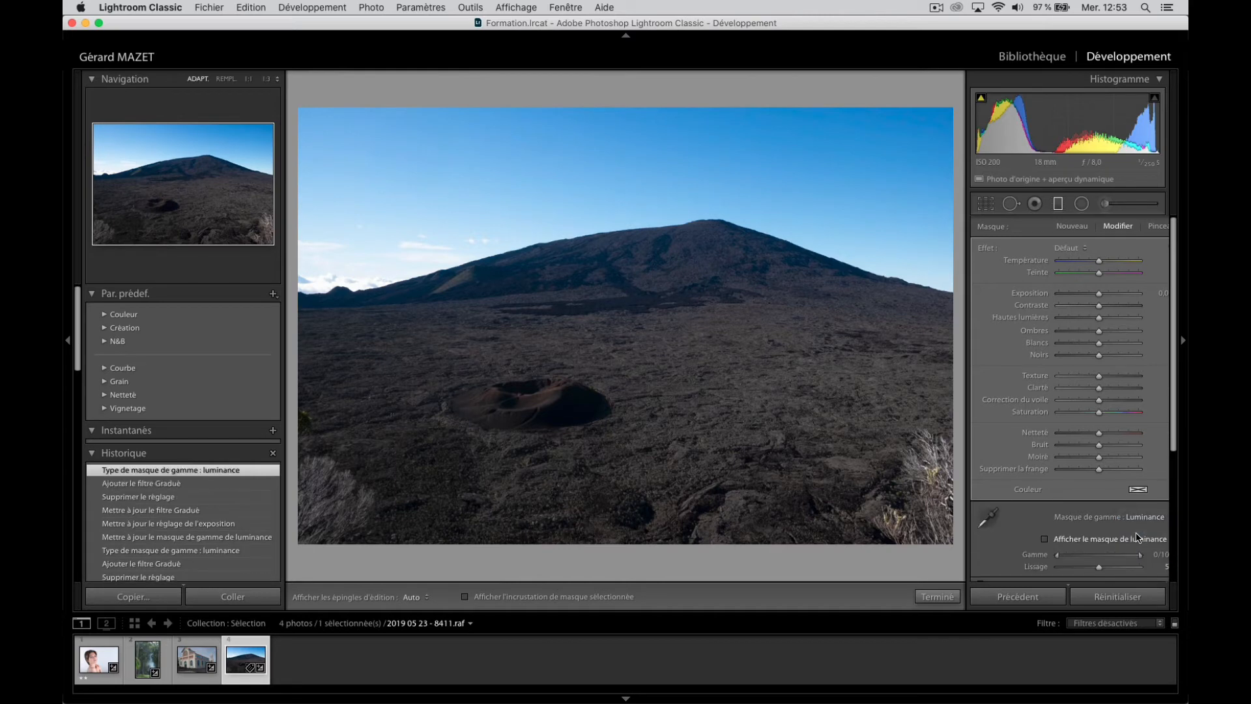
Step: With the luminance mask displayed, lower the upper limit of its range into the 60s, and hide the mask
click(1045, 538)
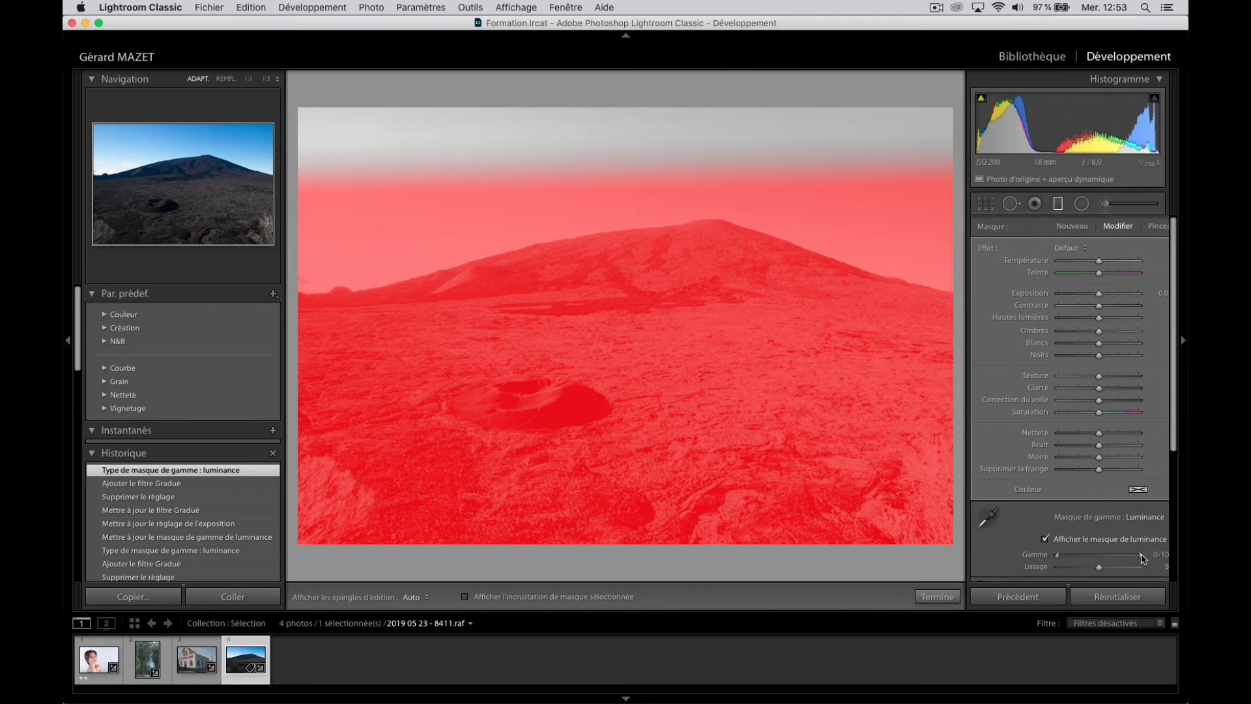
drag(1142, 559, 1115, 561)
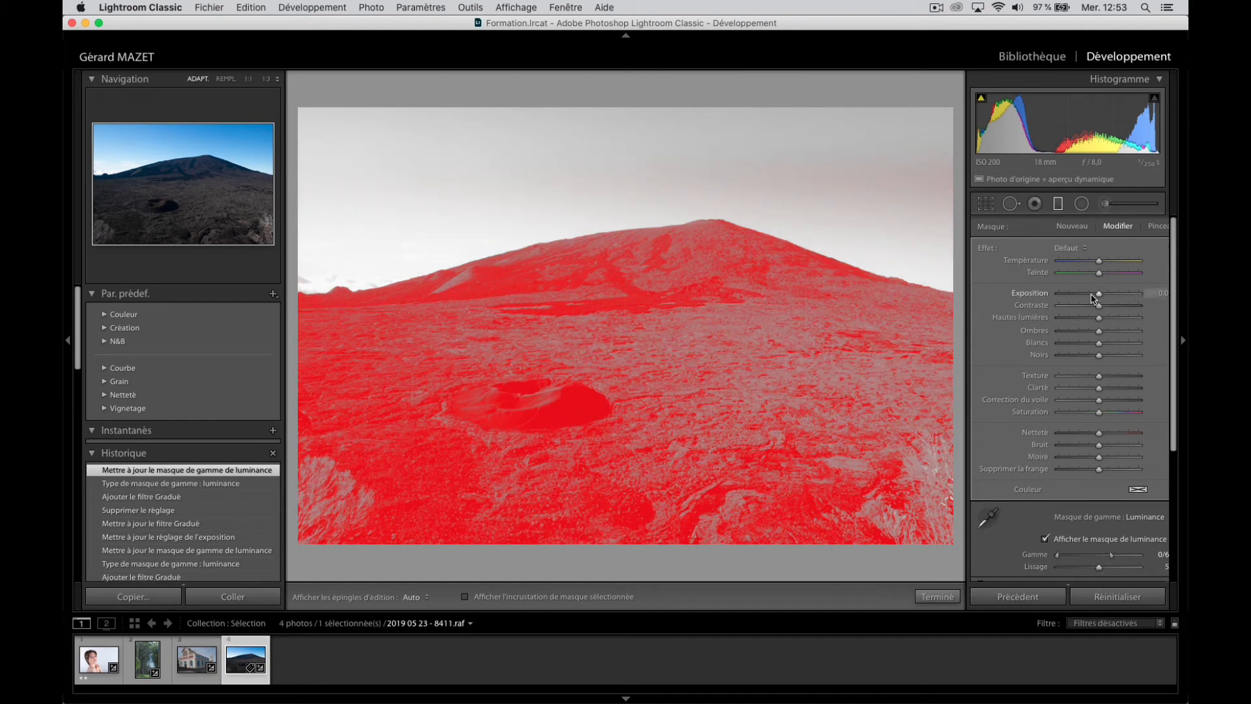
click(1045, 539)
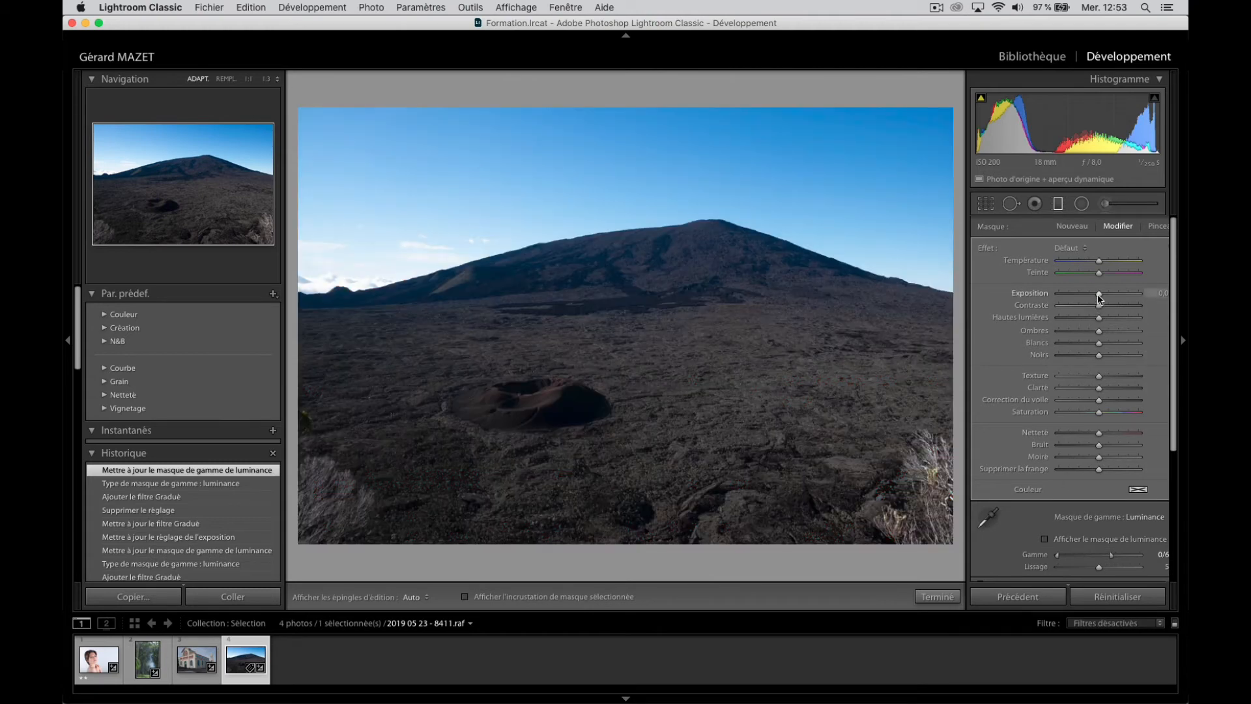
Step: Raise the graduated filter's exposure to about 0.9 and delete the filter
drag(1099, 294, 1112, 297)
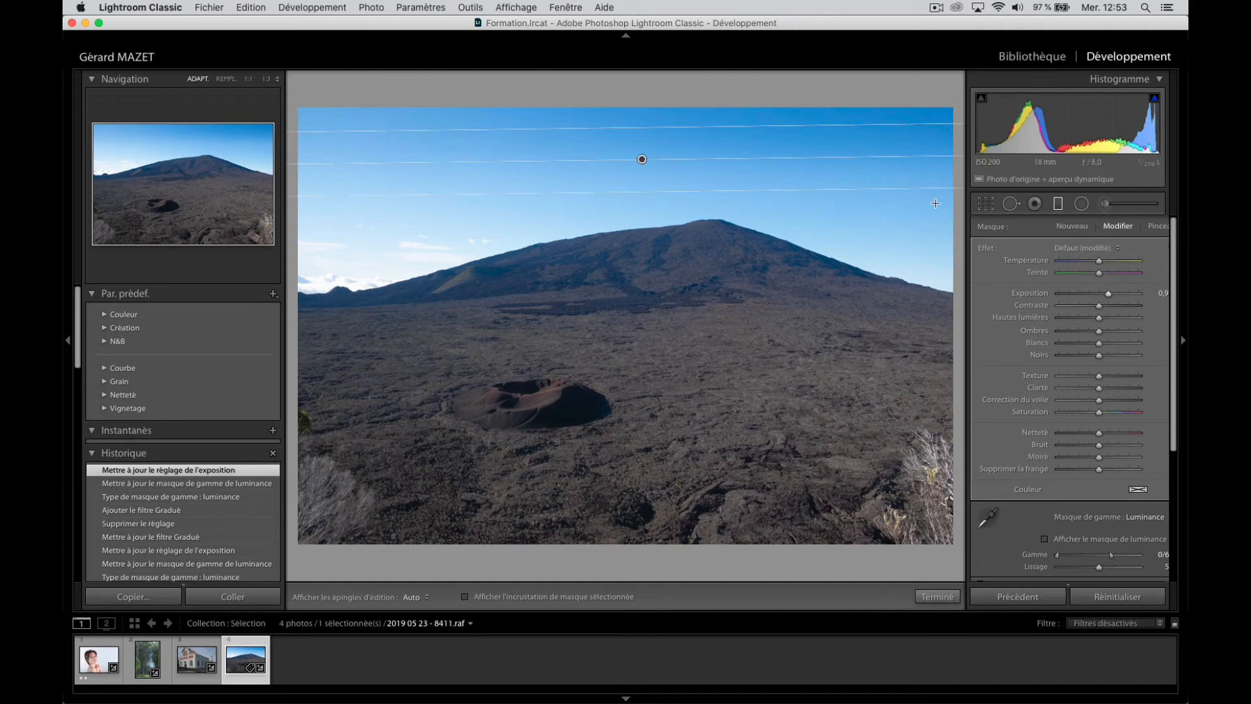
key(Delete)
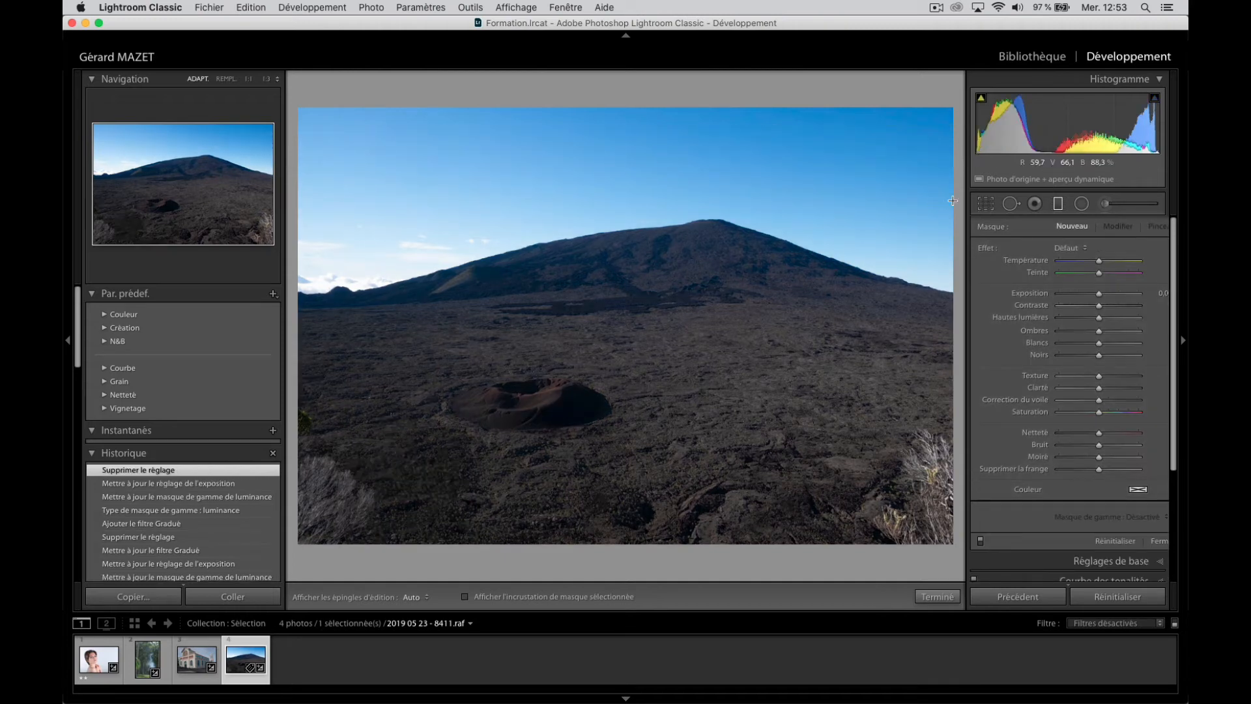
Step: On the forest photo, draw a narrow graduated filter leftward near the left palm trunk and check its coverage with the mask overlay
click(148, 661)
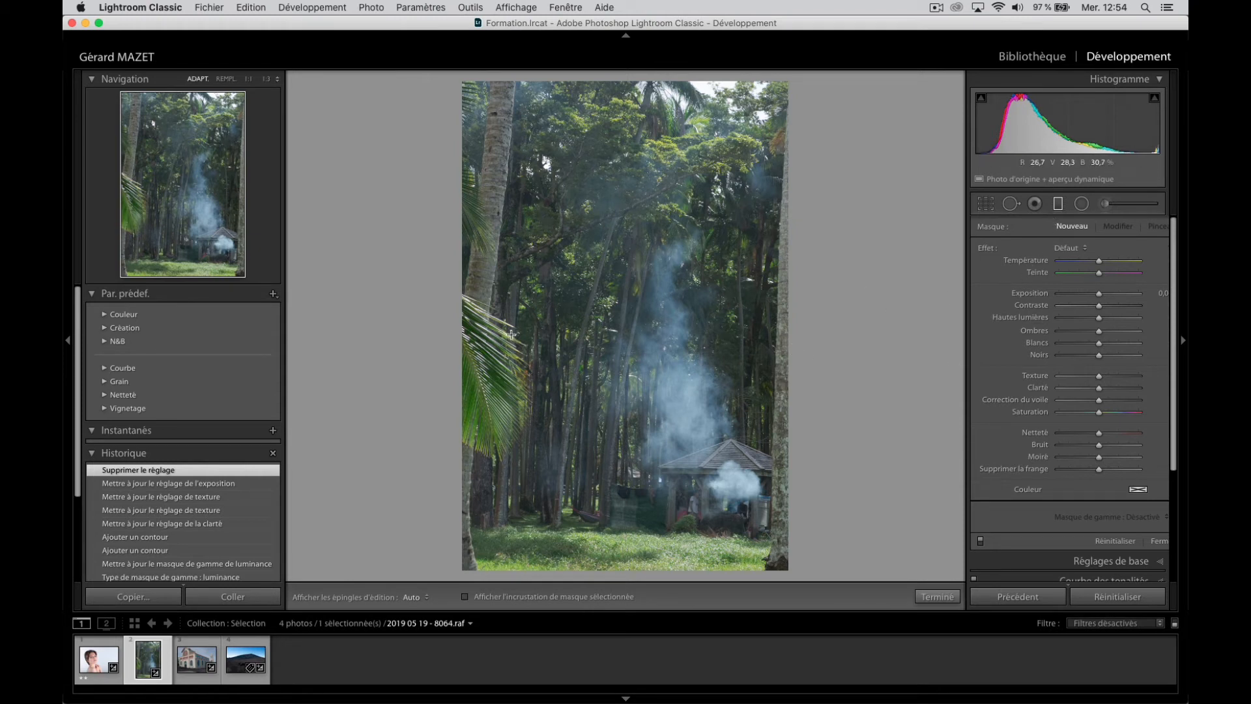
drag(530, 333, 492, 331)
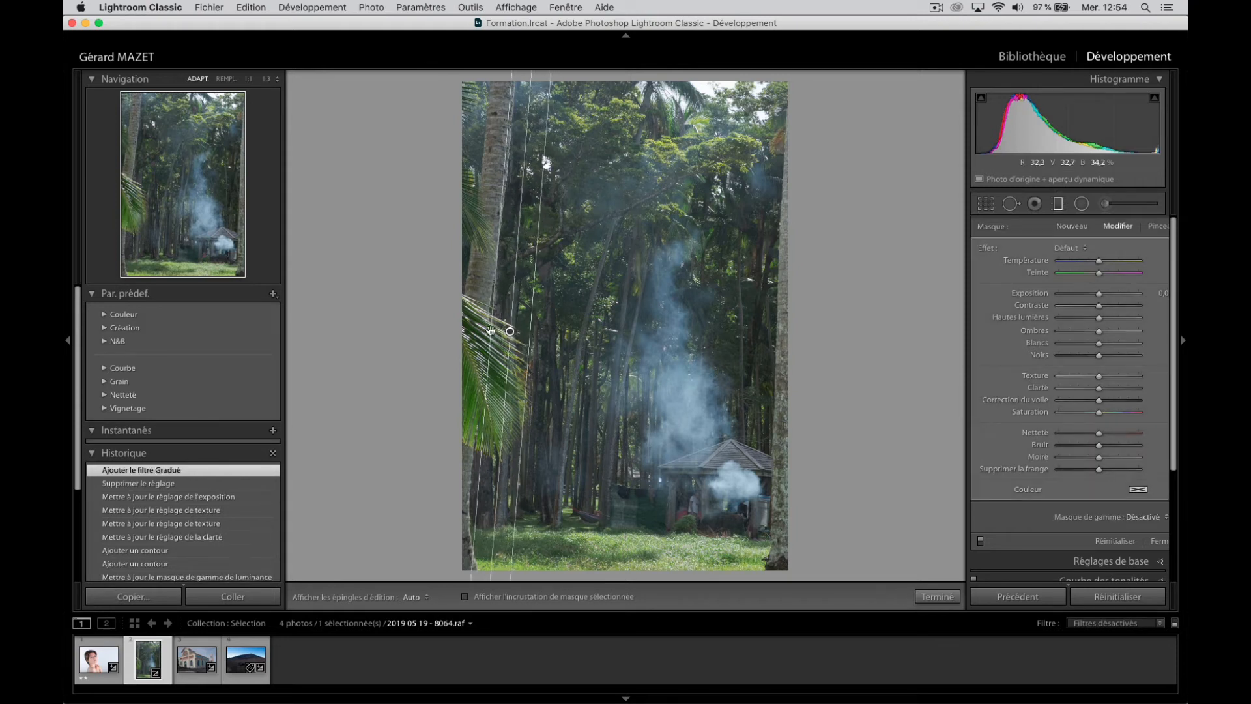
click(465, 597)
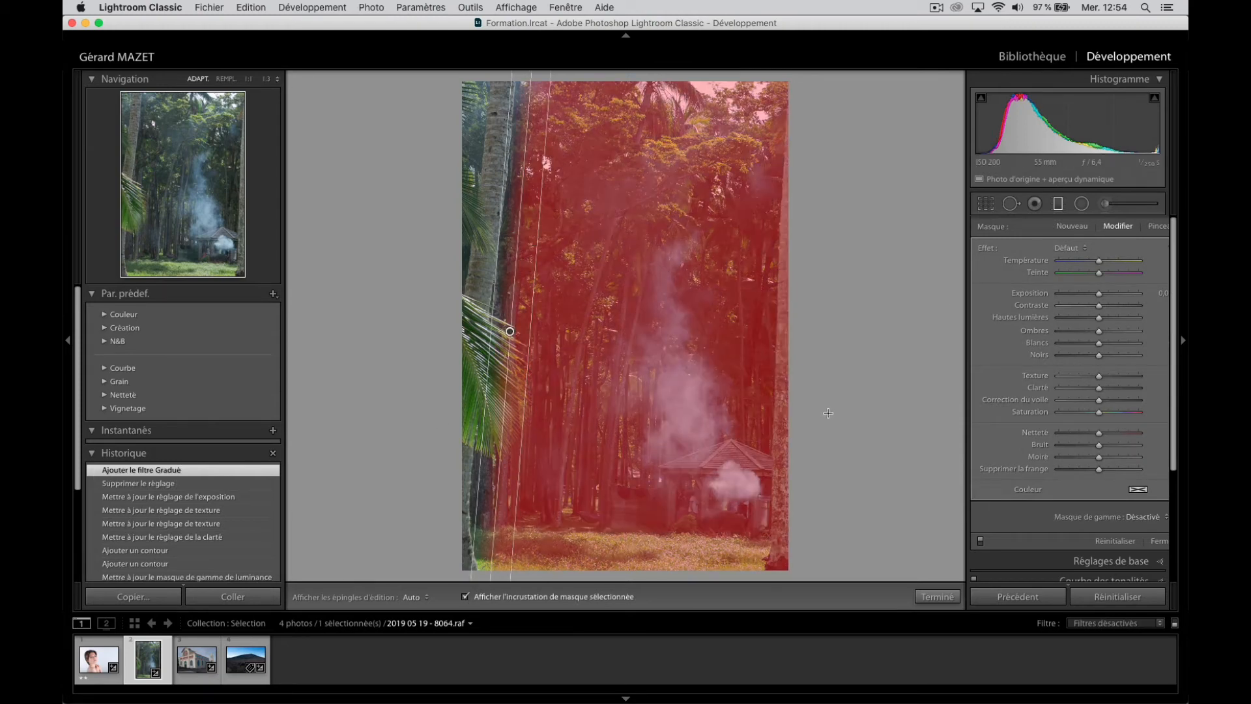
click(465, 597)
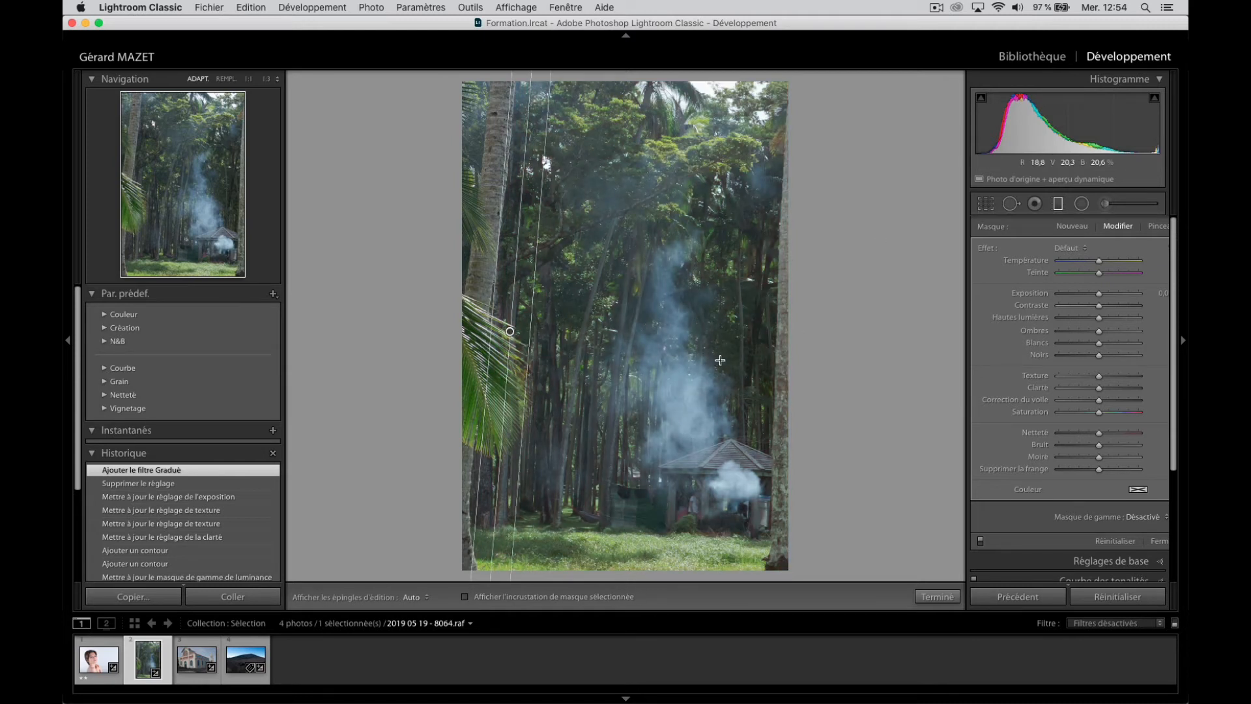
Step: Set the filter's range mask to Luminance and, with the luminance mask displayed, raise the lower limit of its range to 87
click(1147, 514)
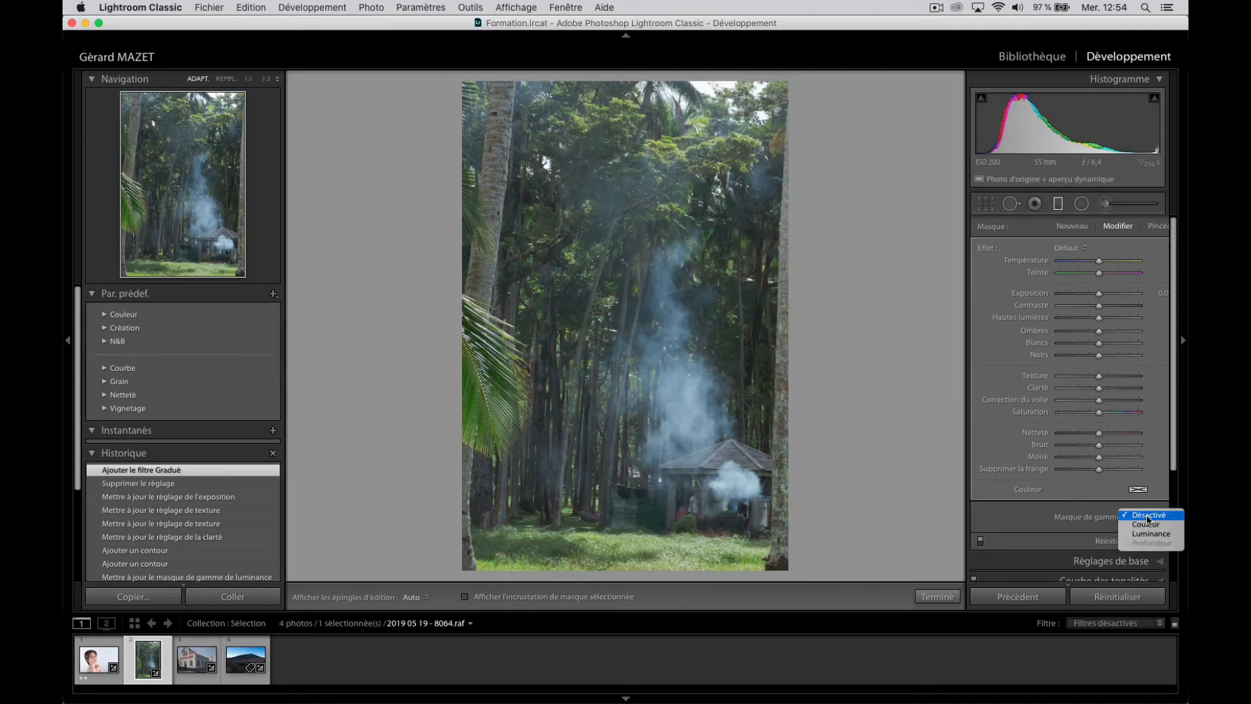
click(1148, 534)
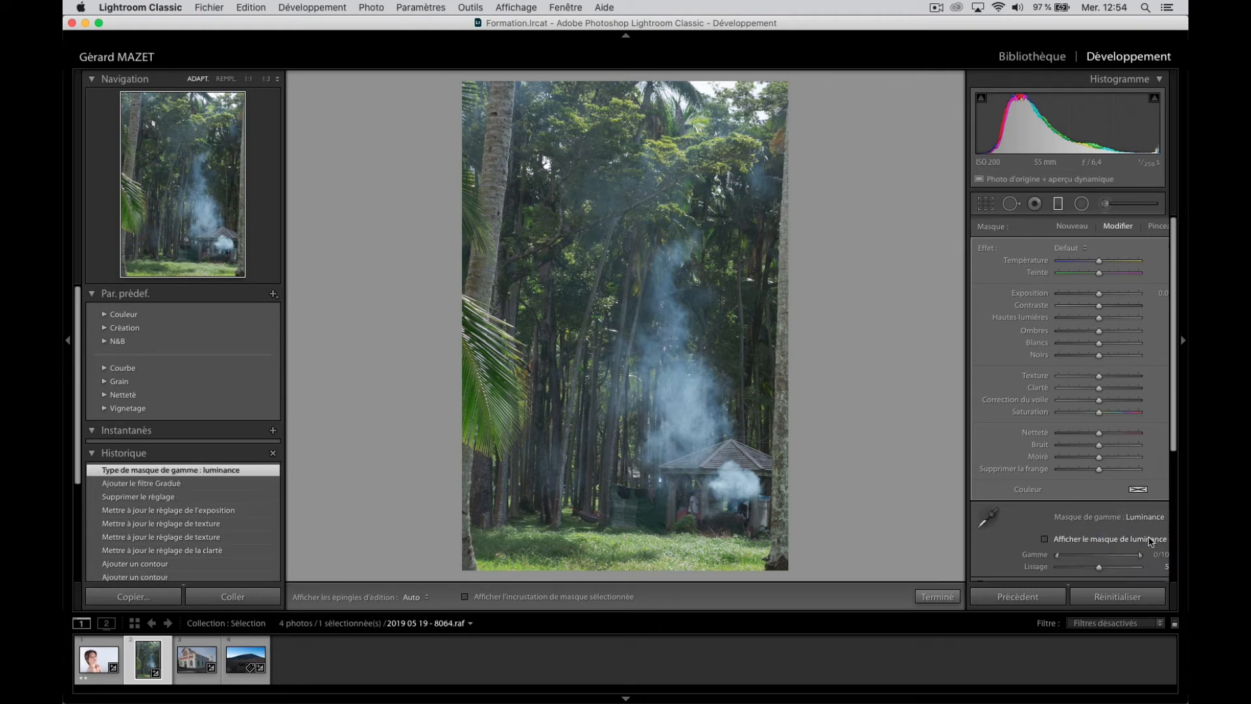
click(1045, 540)
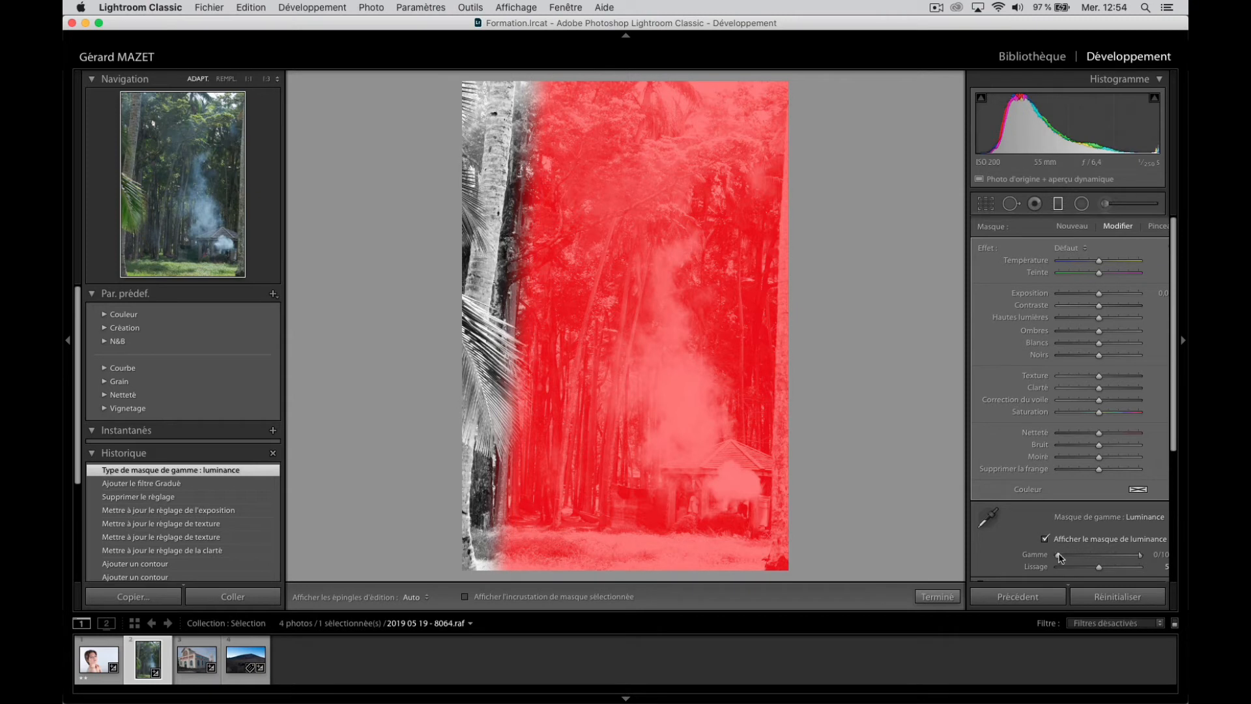
drag(1059, 558, 1124, 552)
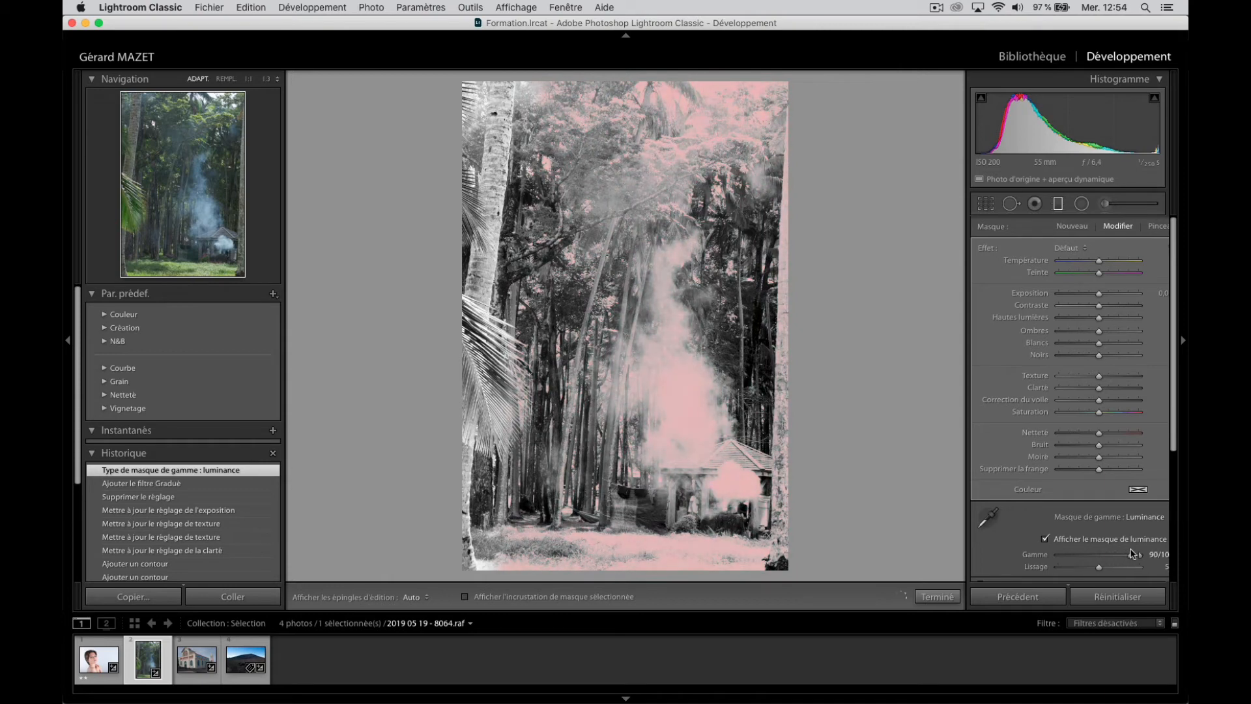
drag(1129, 554, 1127, 554)
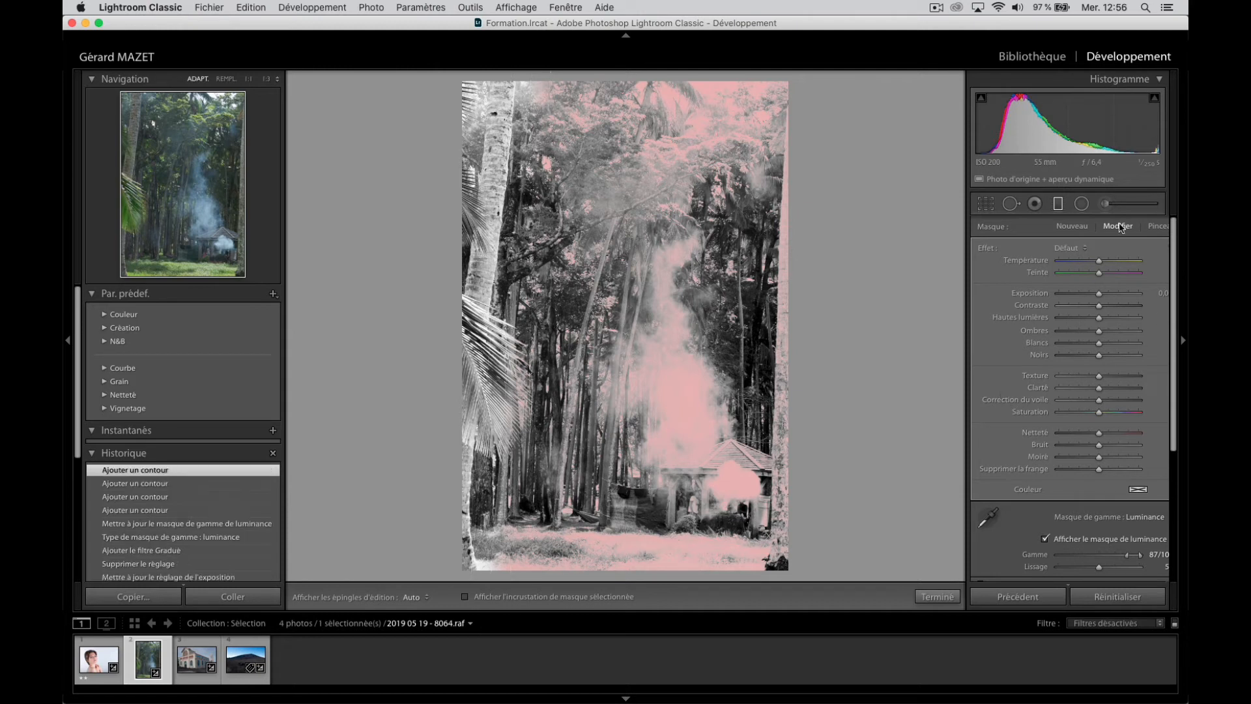
Step: With the filter's brush in erase mode and the pins hidden, remove the foreground grass, right edge and upper canopy from the mask
click(1156, 225)
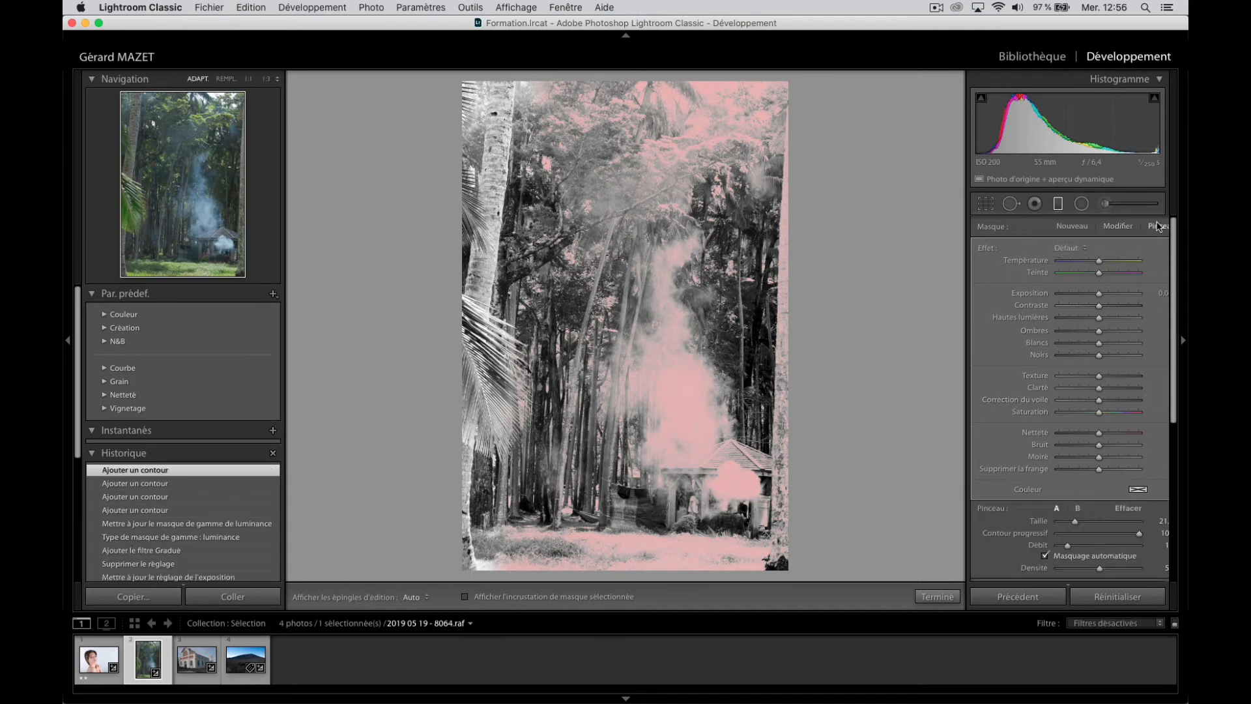
click(1128, 510)
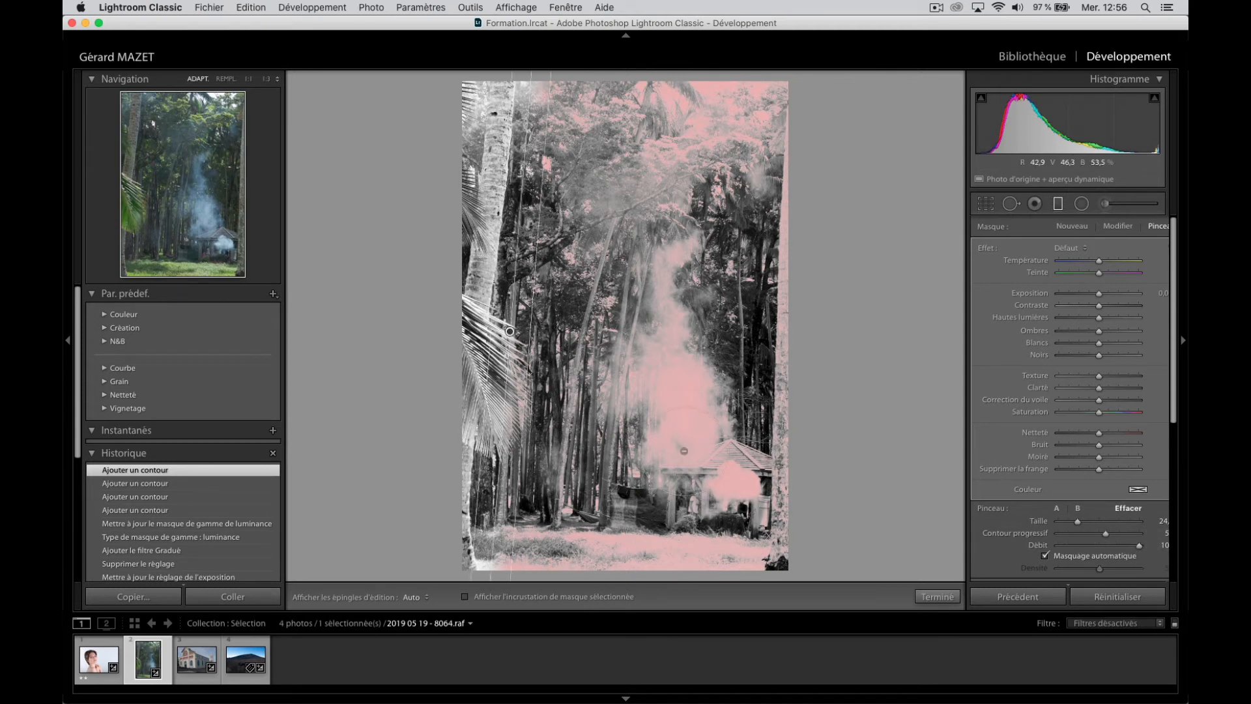
key(h)
drag(518, 562, 826, 578)
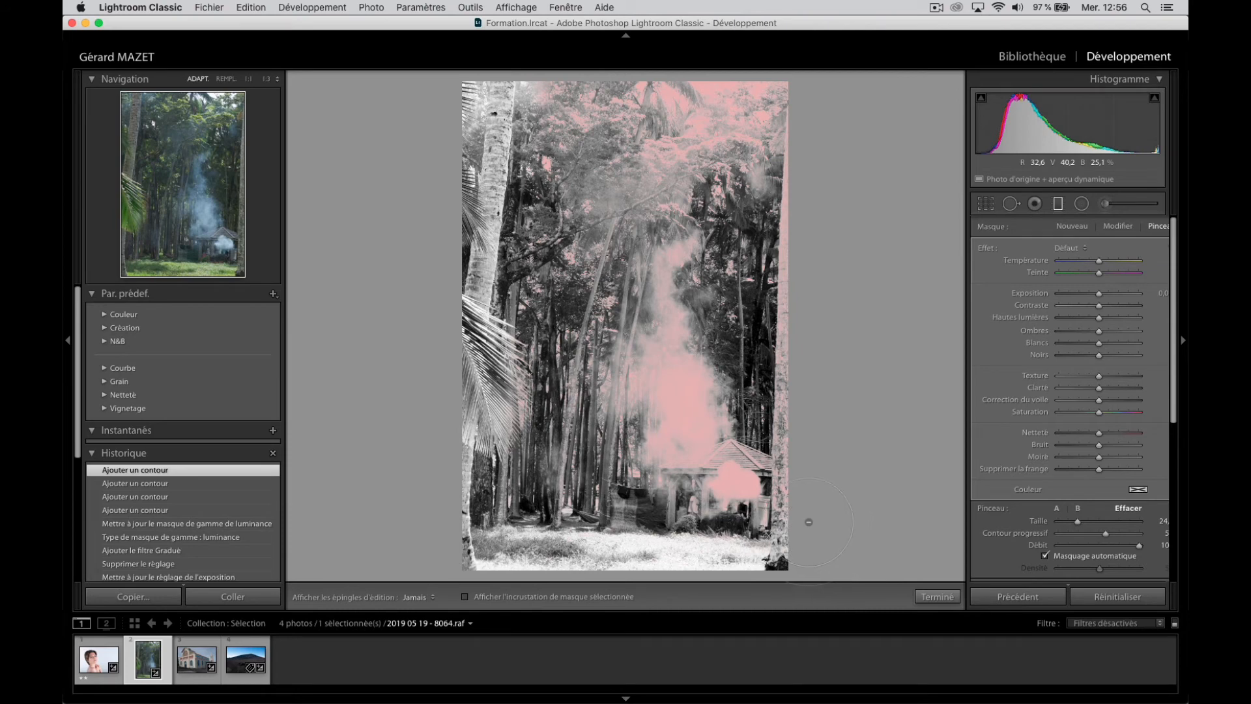
mouse_move(814, 318)
mouse_down()
mouse_move(805, 112)
mouse_move(612, 104)
mouse_move(708, 114)
mouse_move(688, 121)
mouse_move(709, 126)
mouse_move(709, 107)
mouse_move(750, 109)
mouse_move(511, 129)
mouse_up()
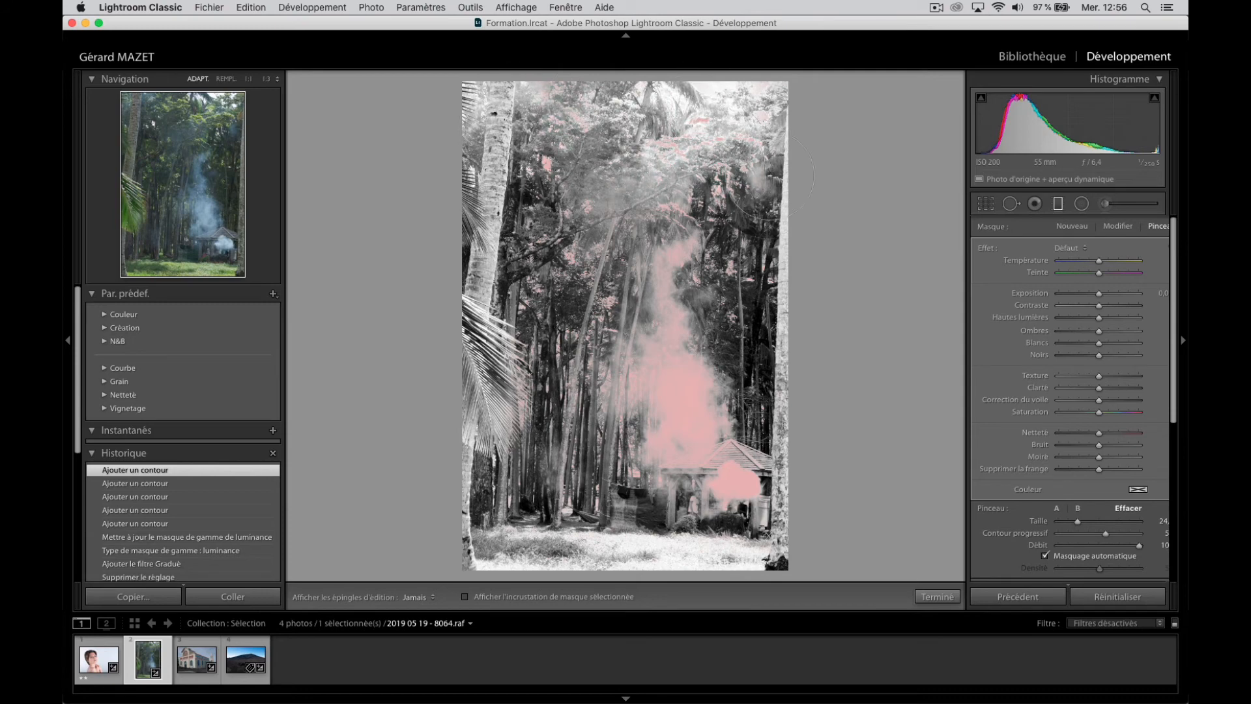
Step: Disable automatic masking for the eraser and erase the remaining mask traces in the foliage and trunks around the smoke
click(1045, 557)
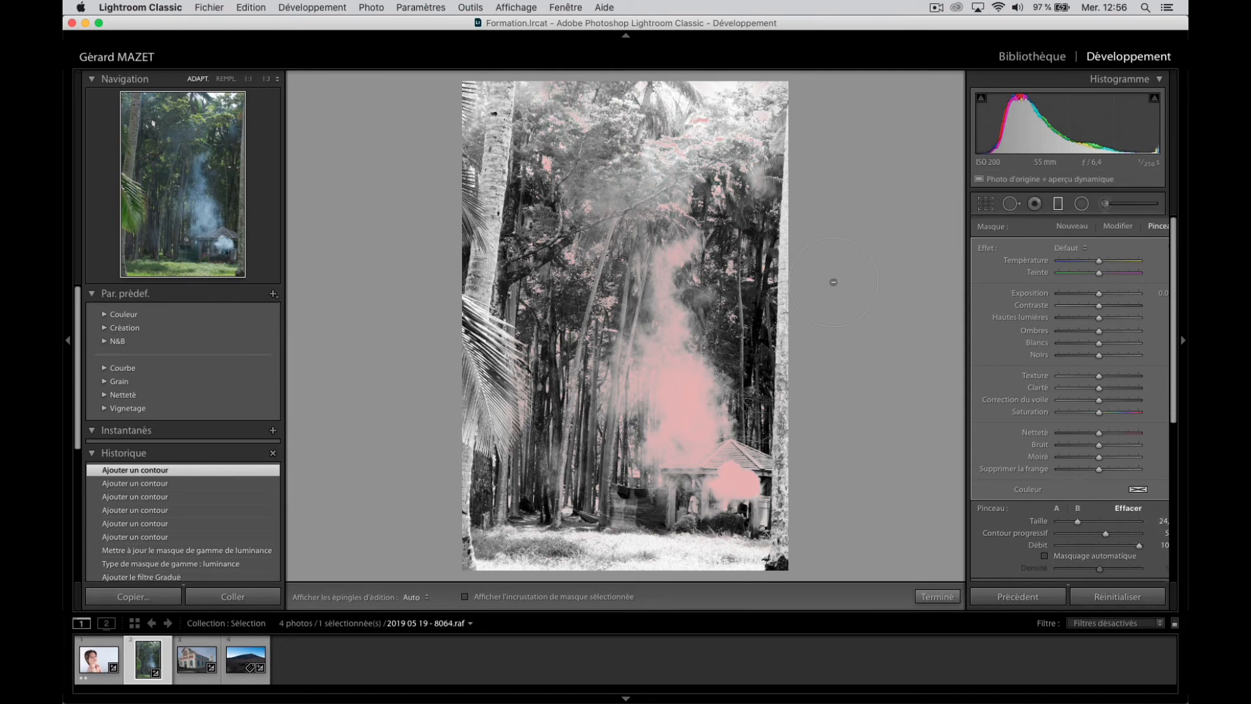
key(h)
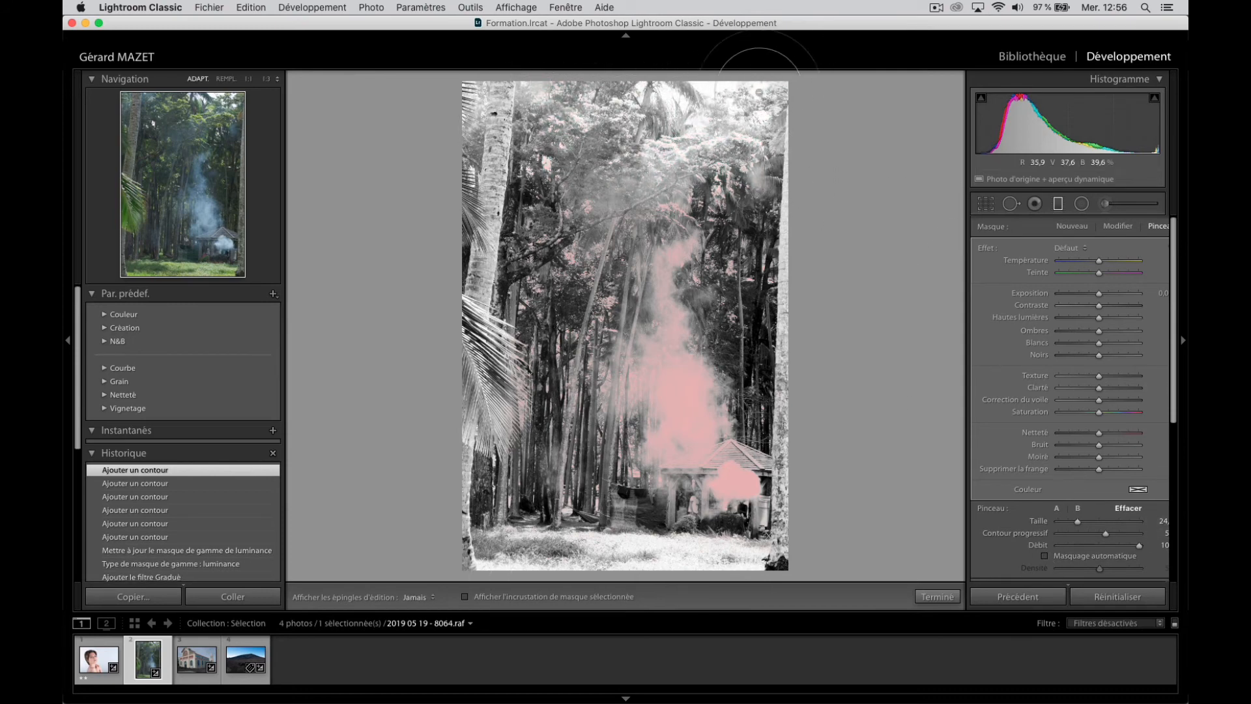
drag(512, 133, 515, 560)
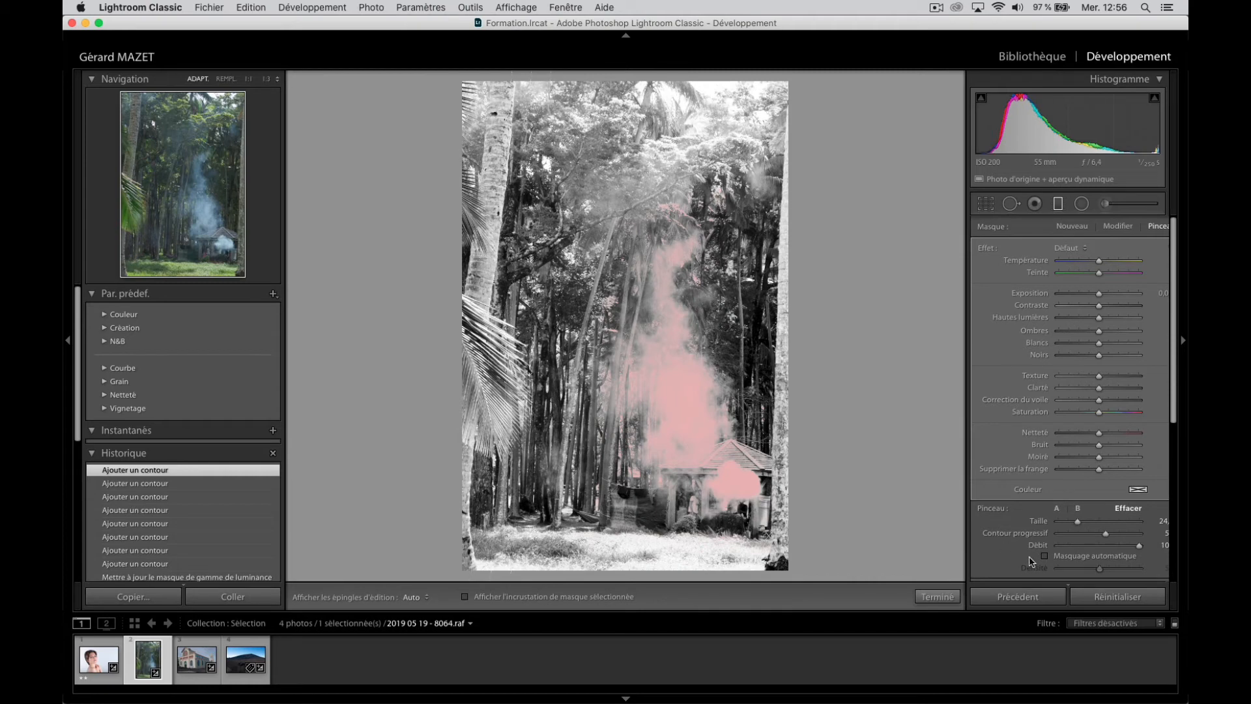
Step: Hide the luminance mask and raise the filter's exposure to about 1.4 to brighten the smoke
scroll(1051, 547, down, 3)
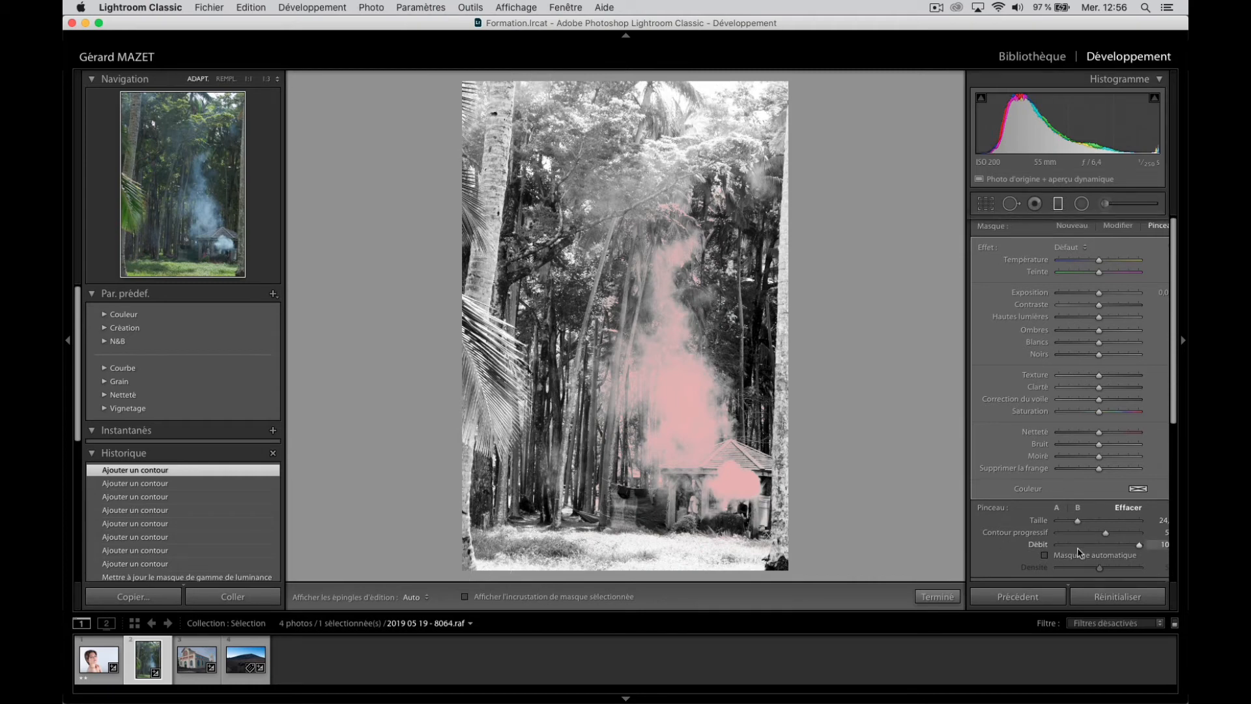
click(1045, 522)
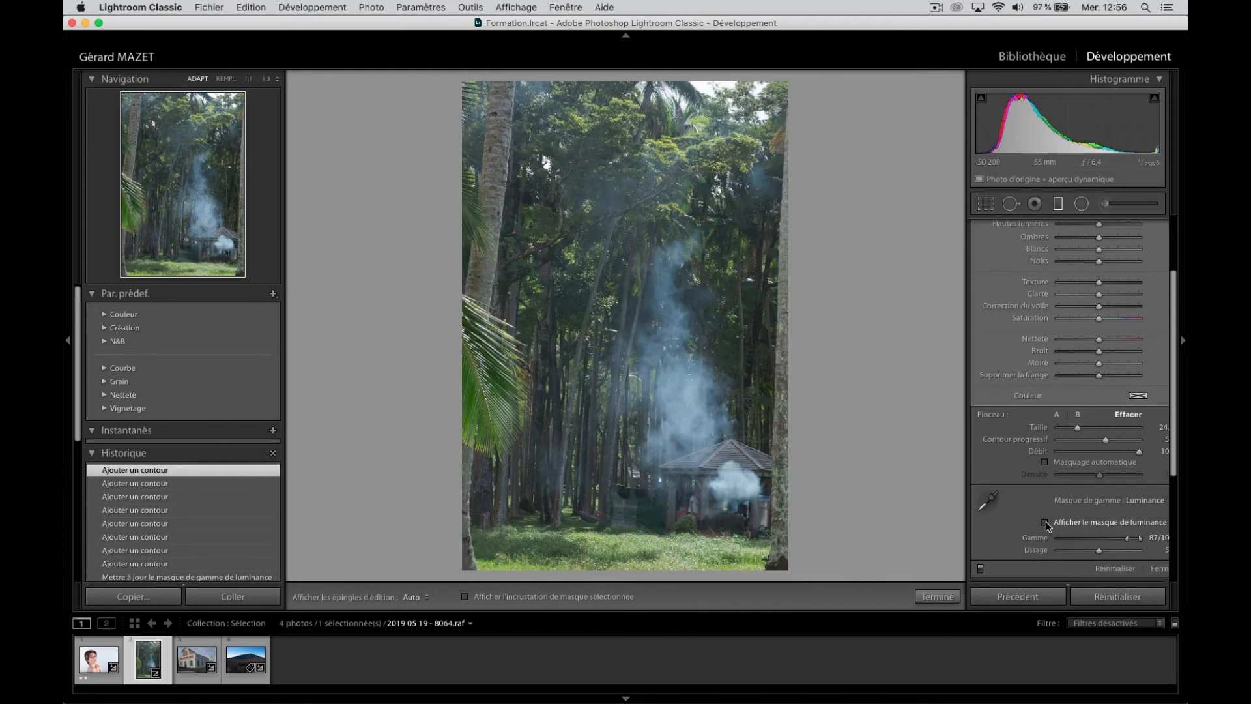
scroll(1050, 284, up, 3)
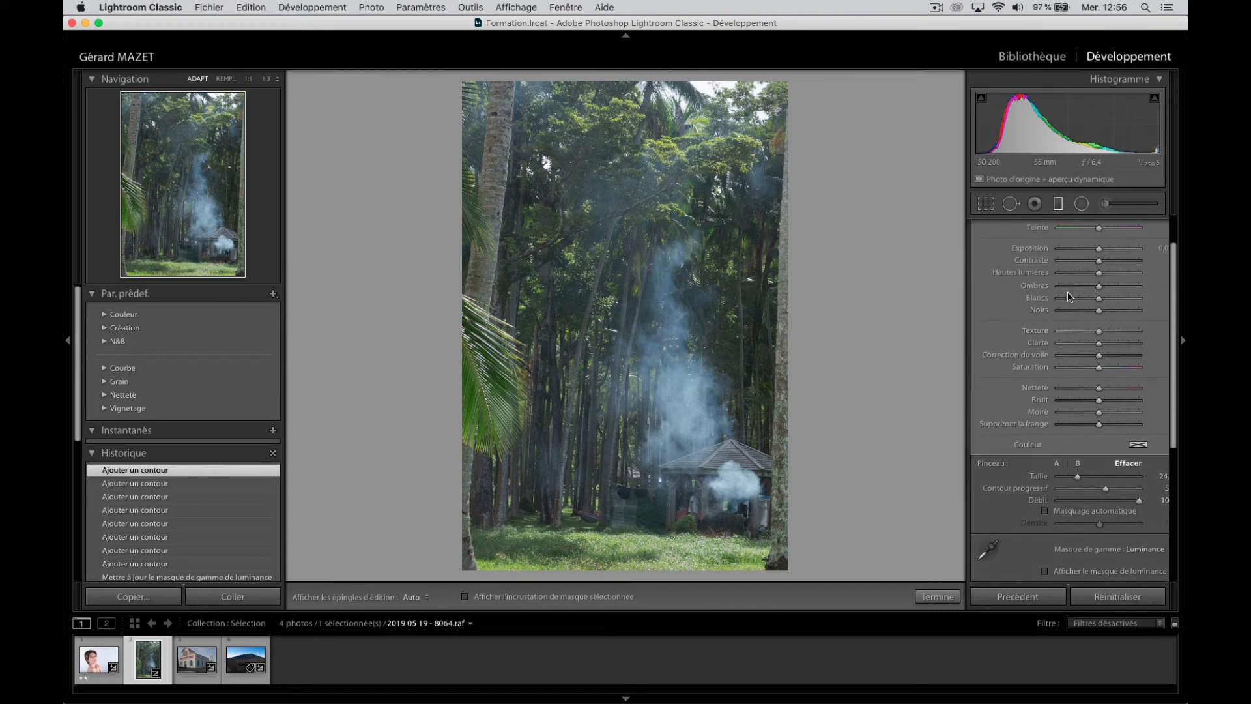
drag(1099, 251, 1113, 253)
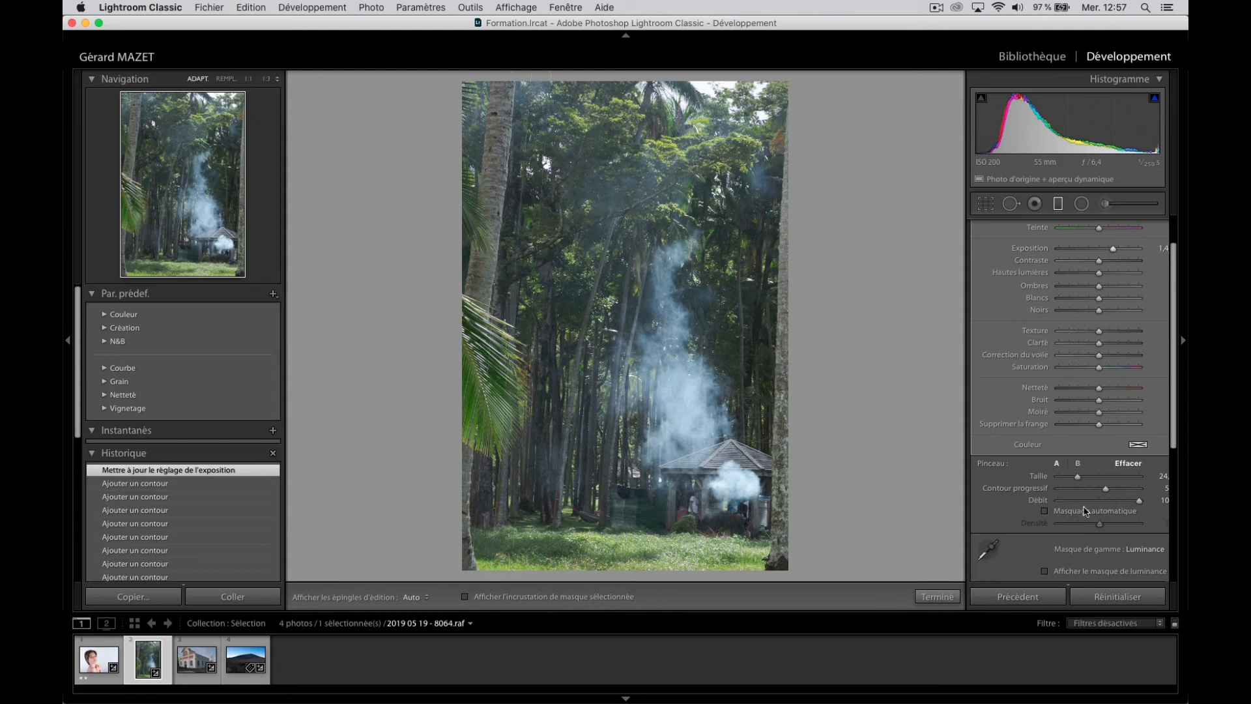
Step: Switch the filter's range mask to Color and delete the graduated filter from the forest photo
scroll(1109, 555, down, 1)
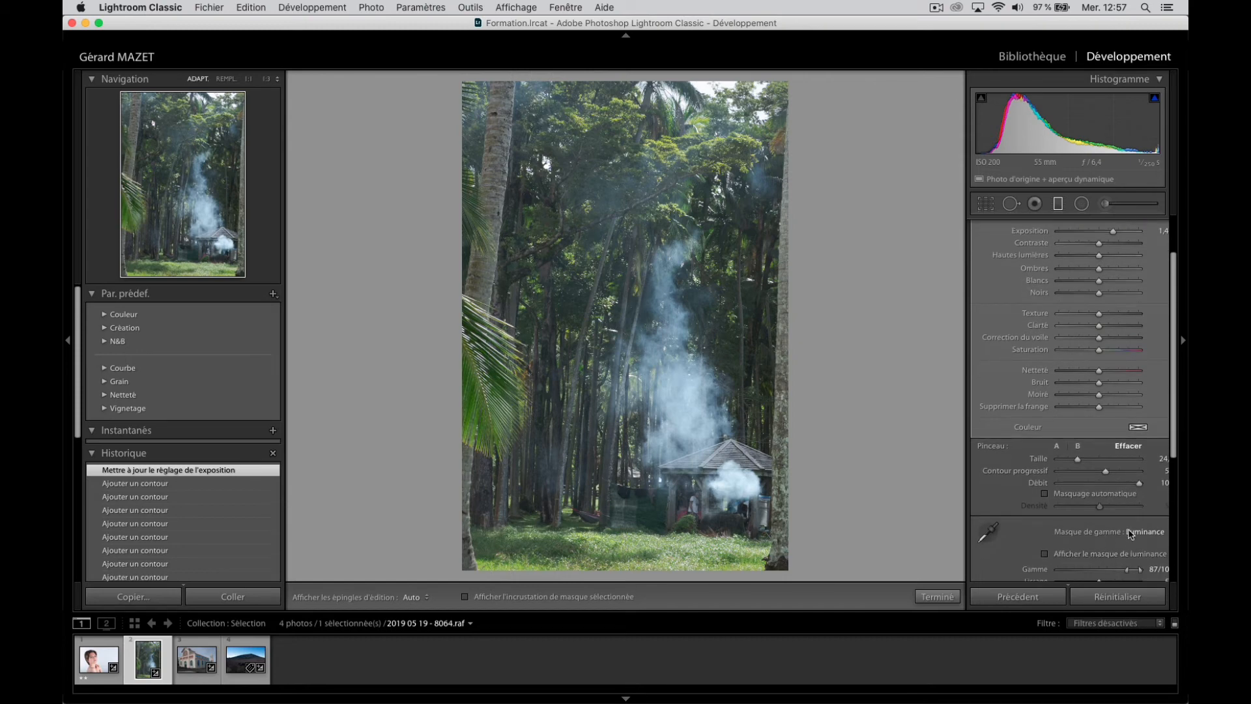
click(1136, 536)
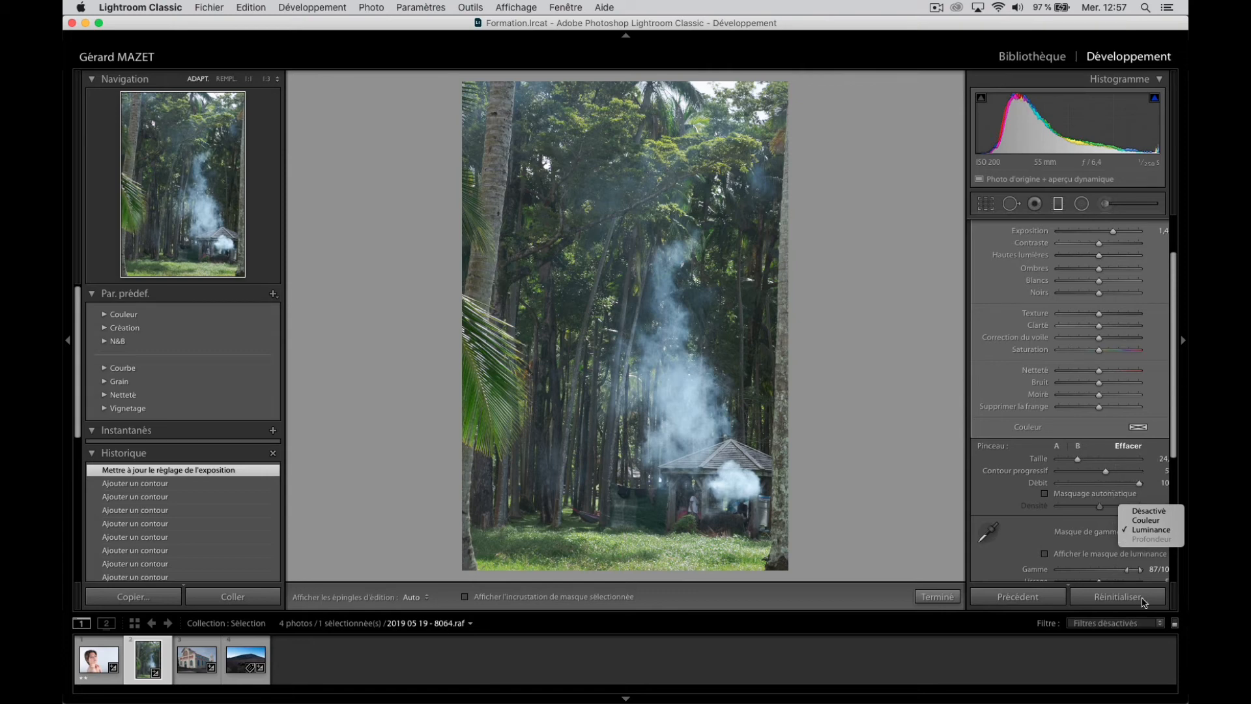
click(1140, 526)
key(Delete)
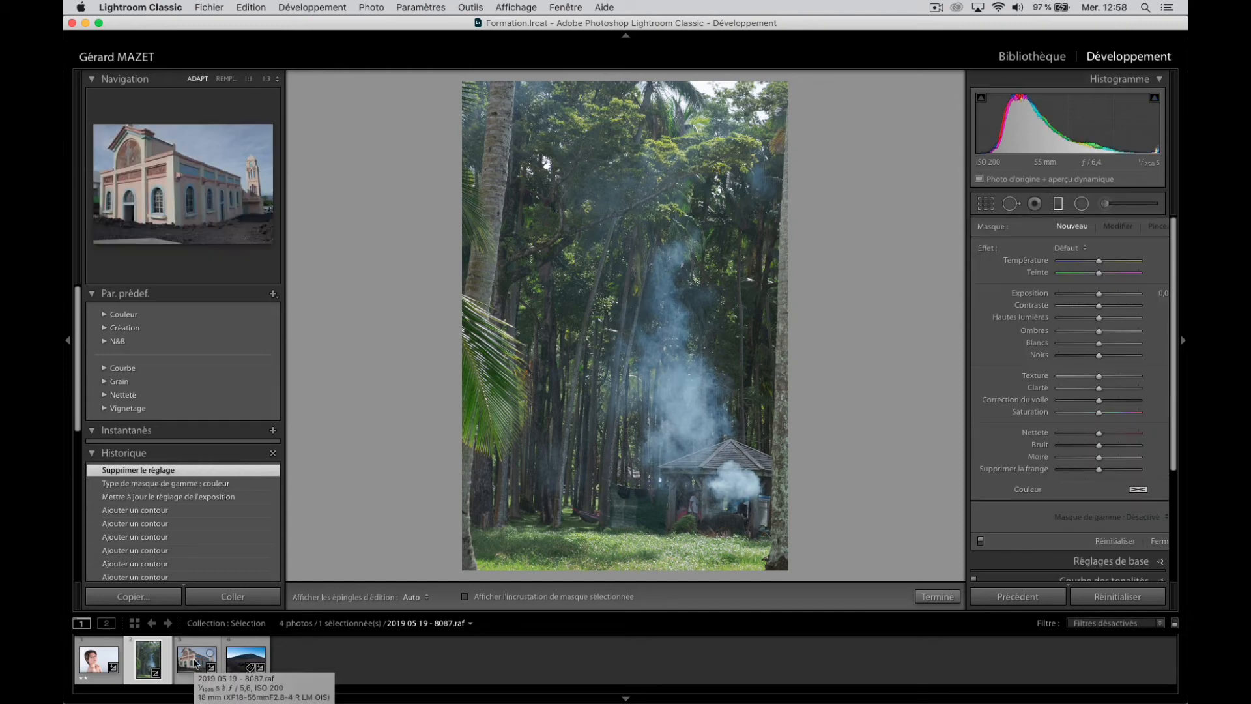
Step: On the church photo, draw a graduated filter downward across the lower edge so it covers the building, and display its mask overlay
click(195, 661)
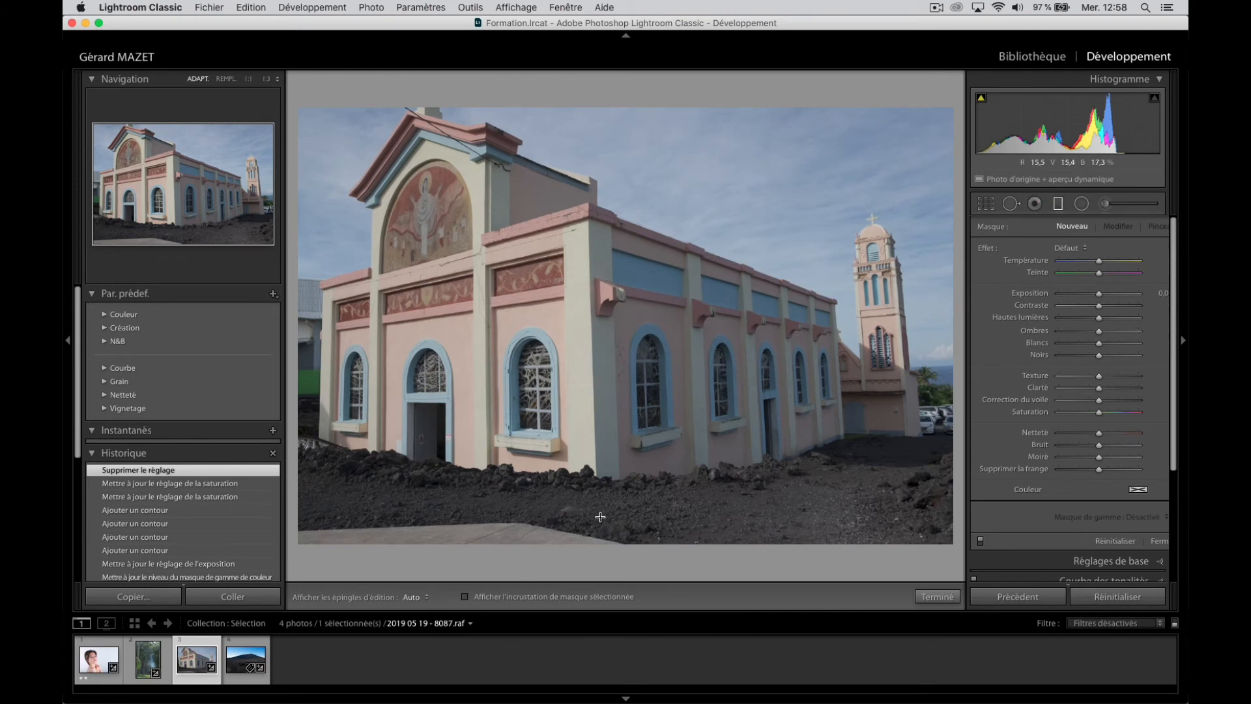
drag(599, 514, 597, 564)
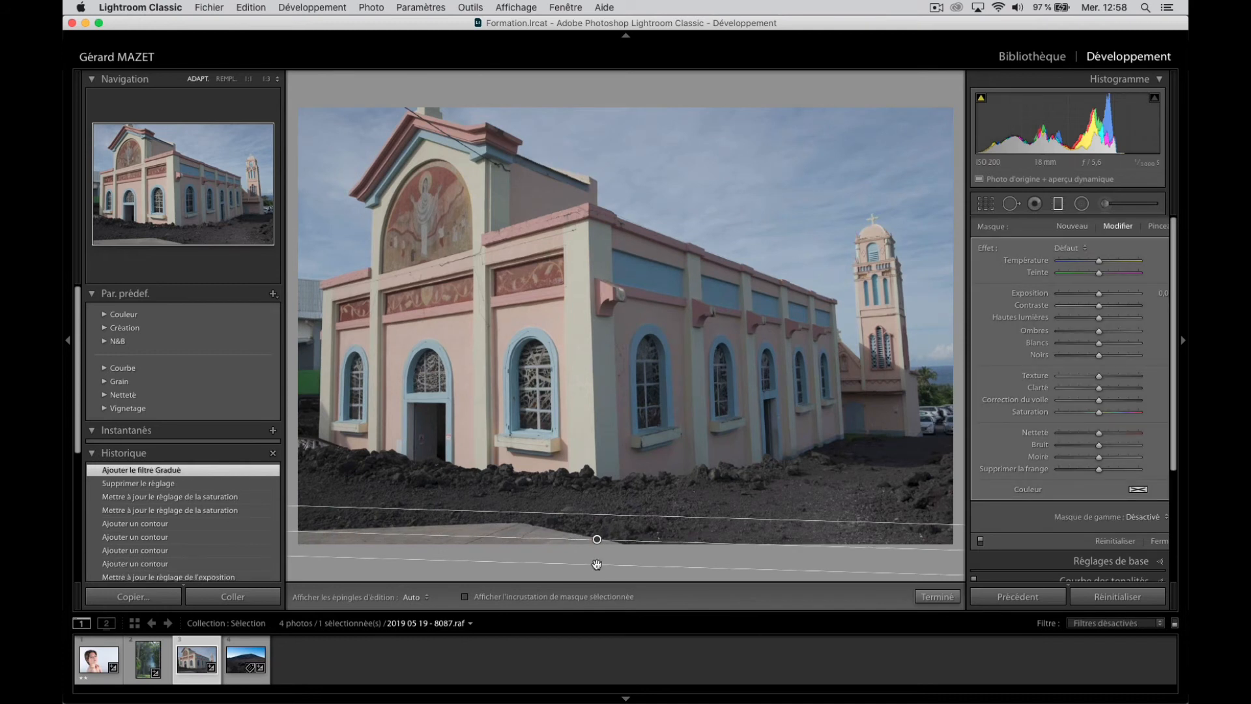
click(465, 596)
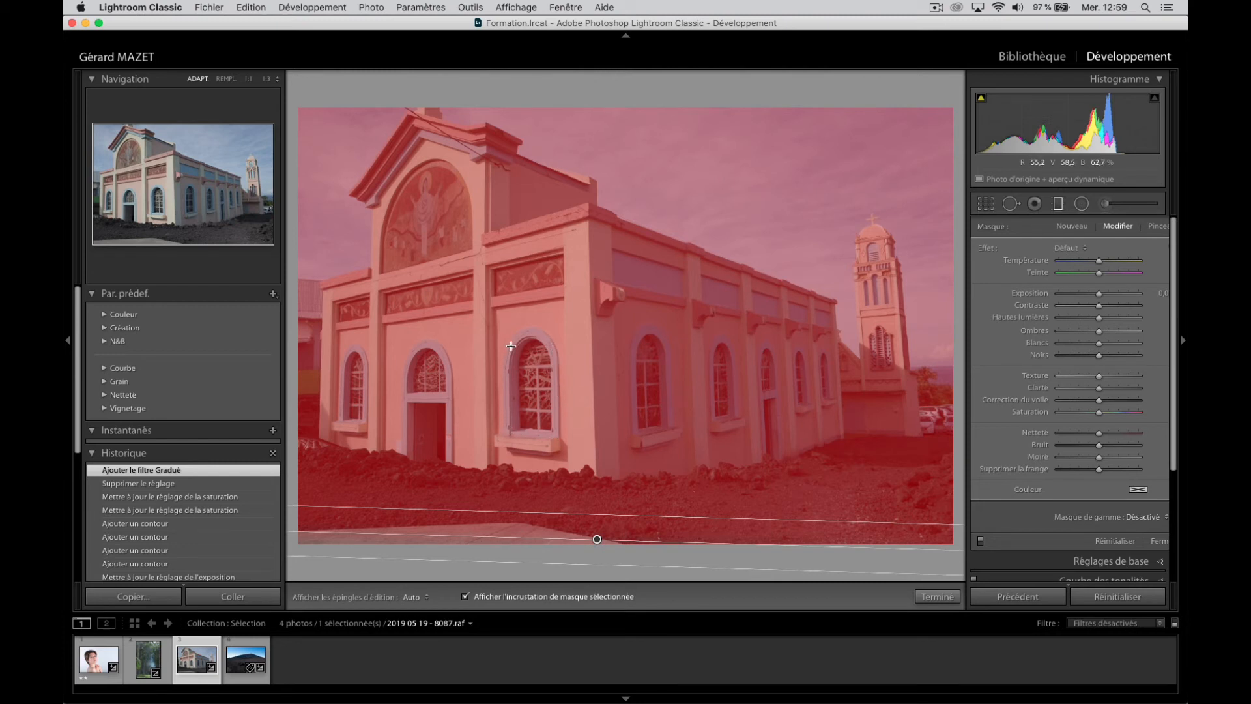
Step: Set the range mask to Color, sample the blue window frame and blue wall panel, and lower the range amount into the 20s
click(1147, 518)
click(1147, 529)
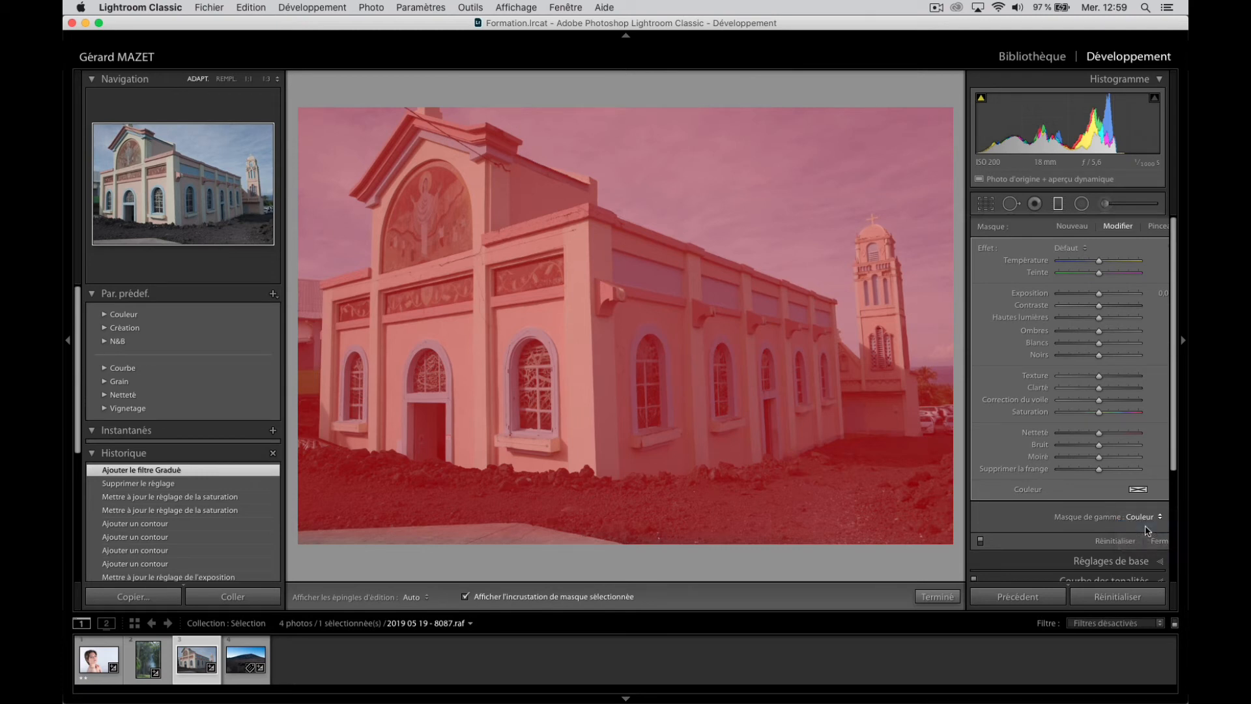
click(988, 518)
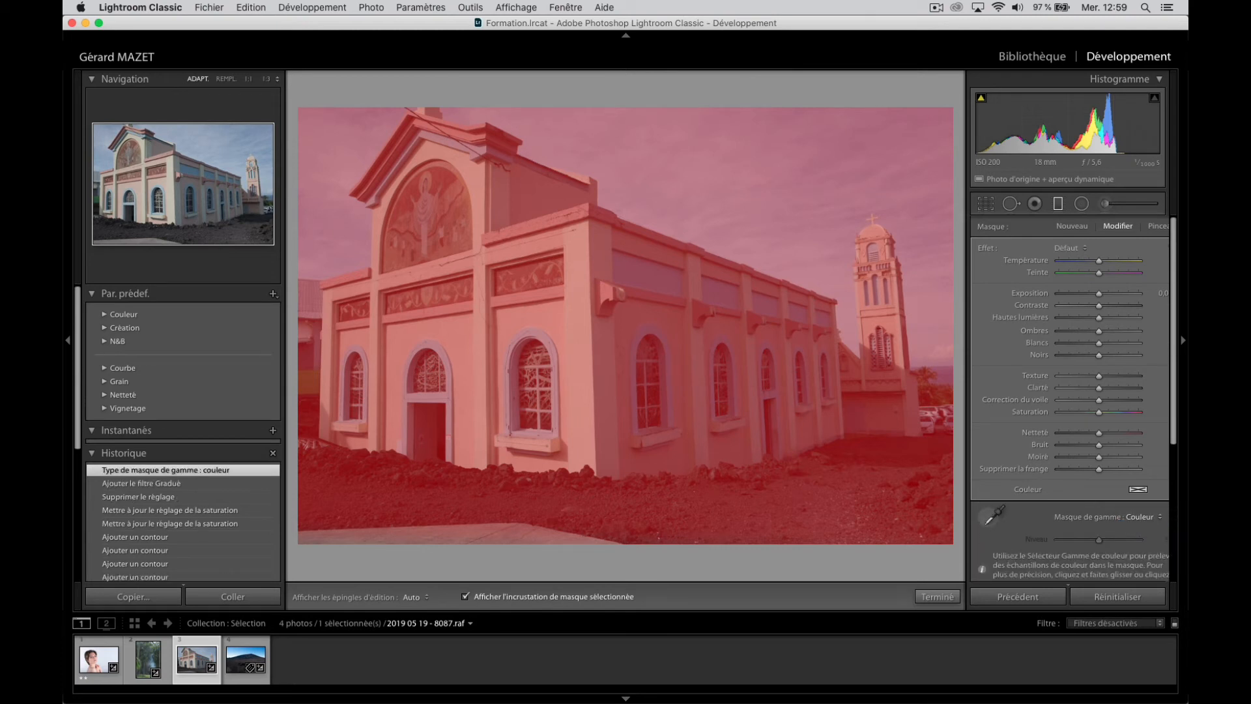
click(549, 338)
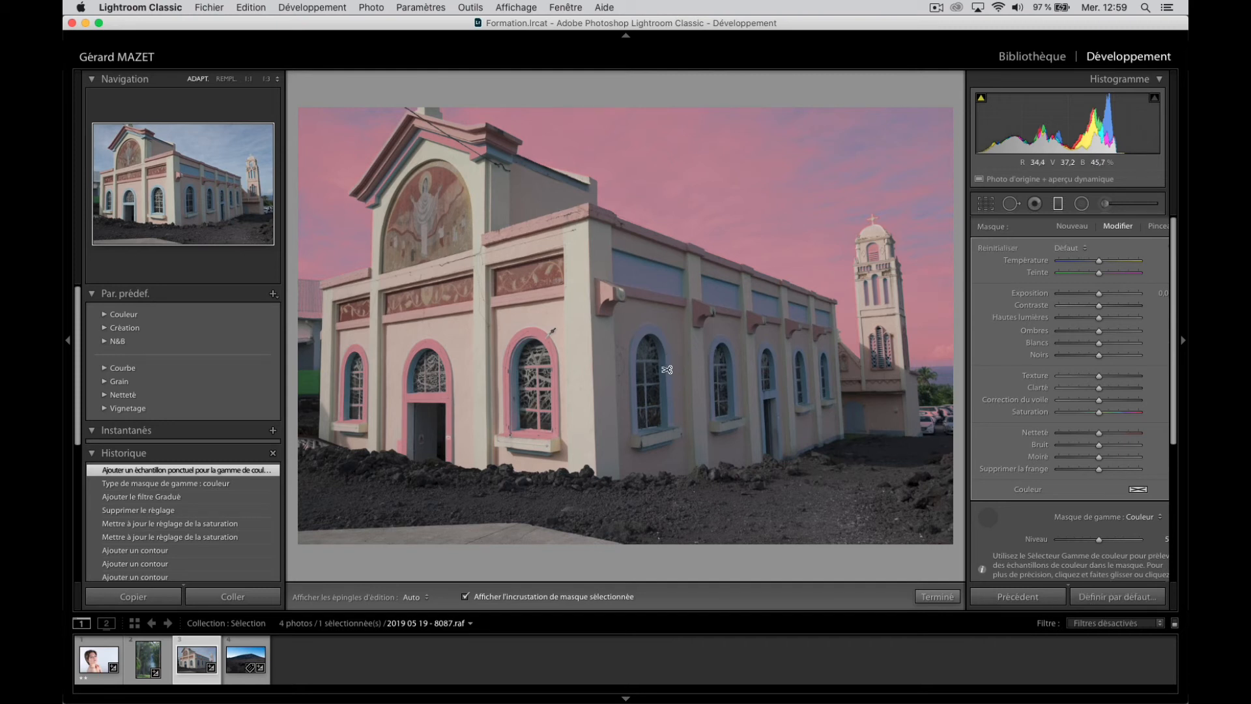
shift+click(668, 278)
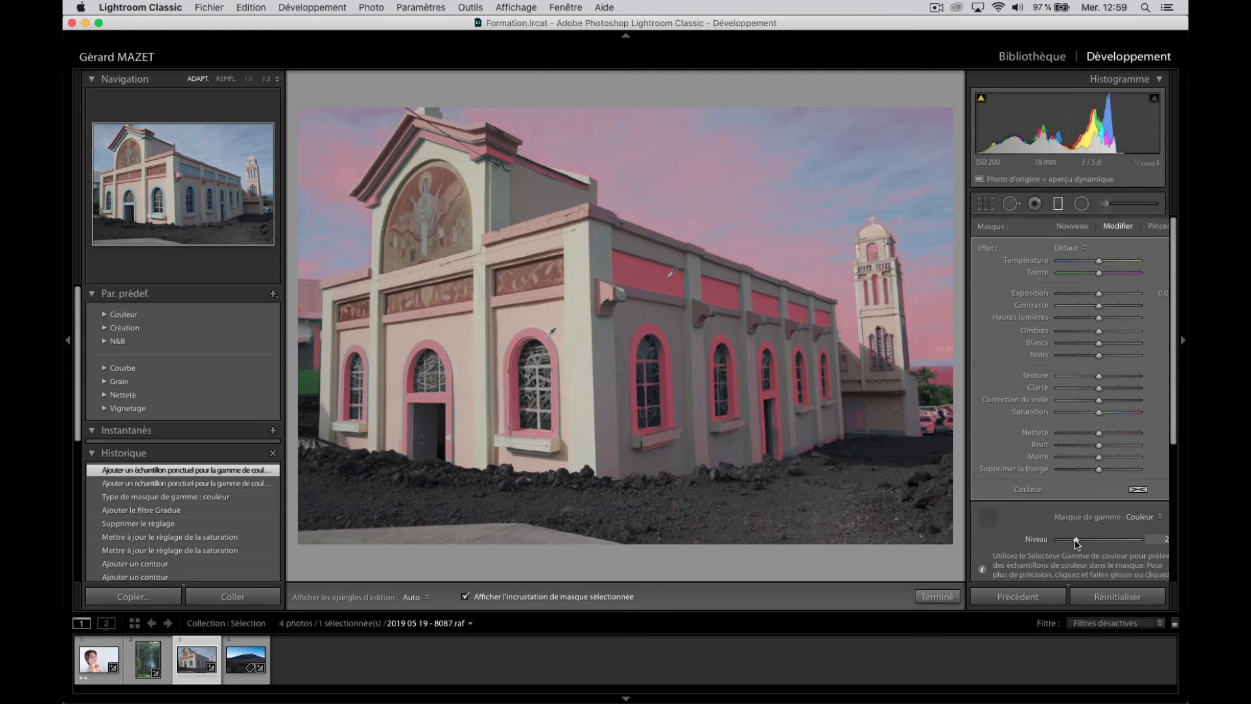
click(1076, 540)
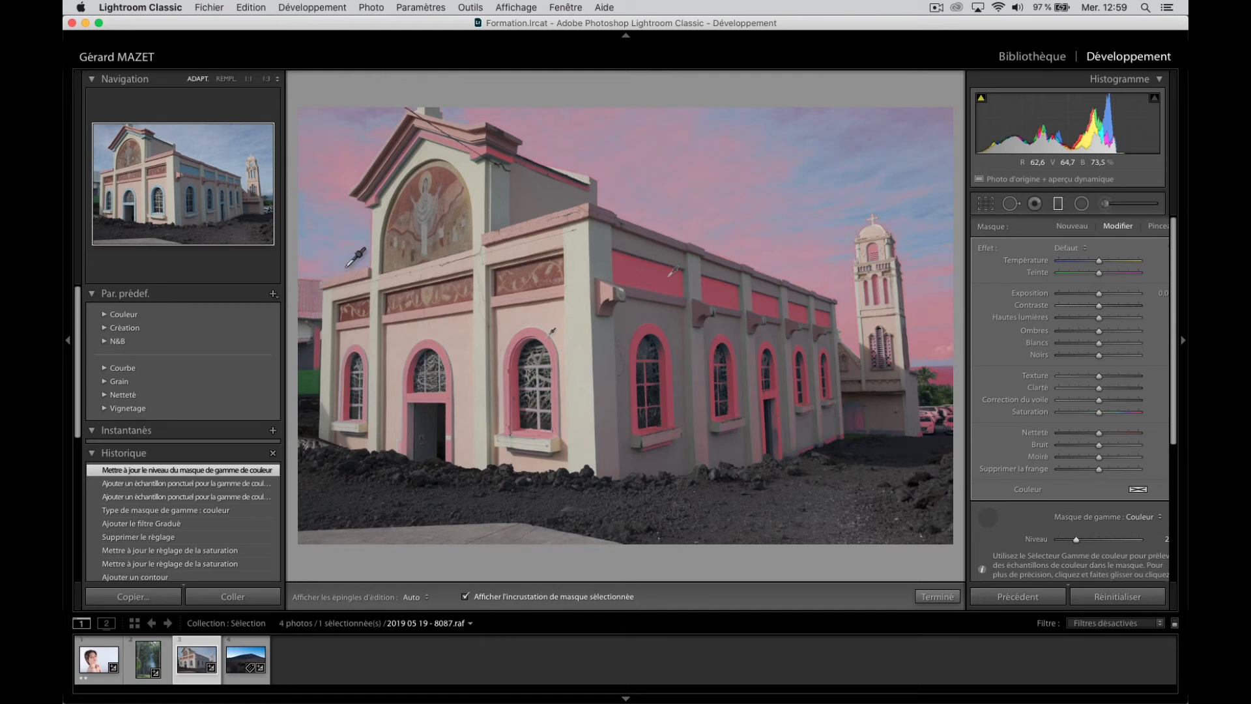
Step: Switch the graduated filter to its brush in Erase mode and erase part of the mask from the sky above the church
click(1158, 225)
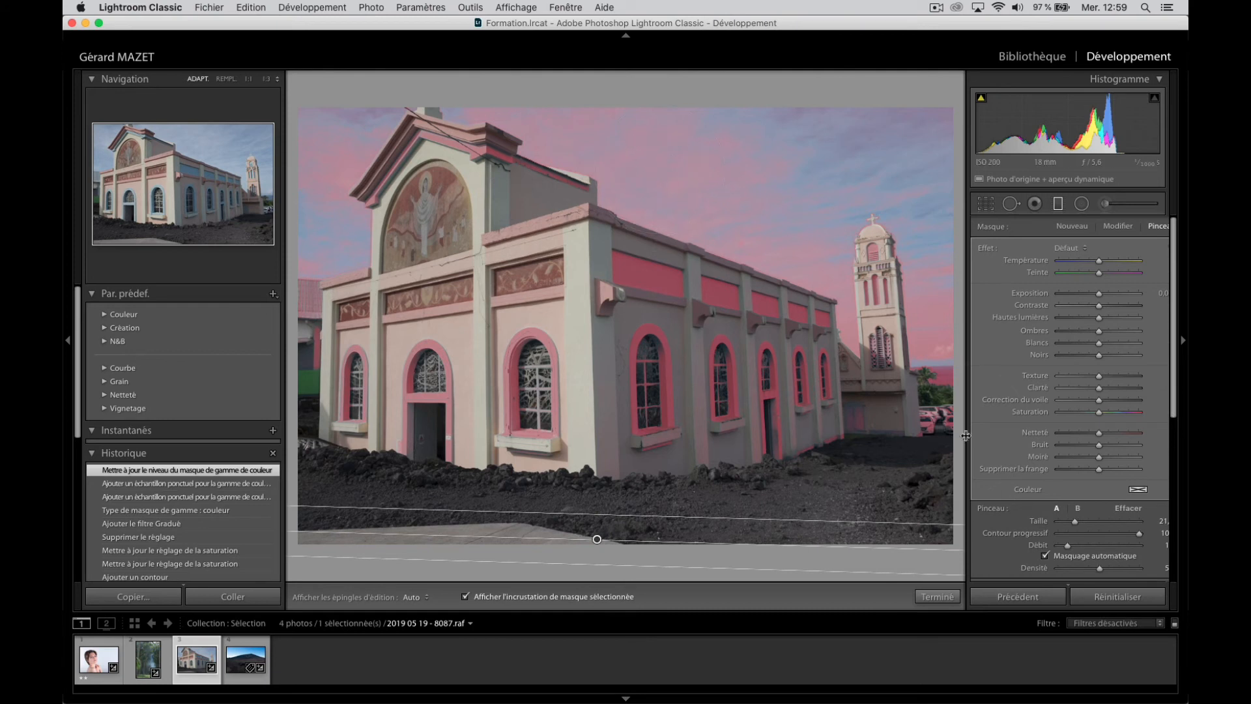
click(1118, 509)
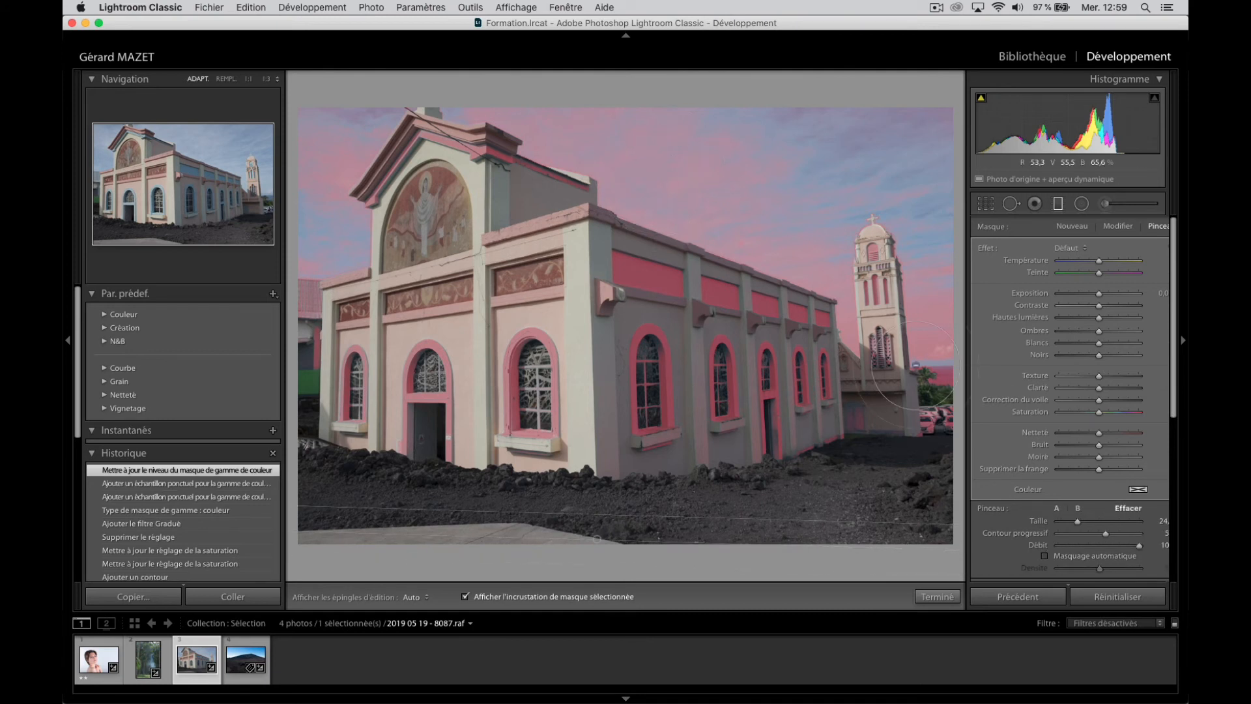
key(h)
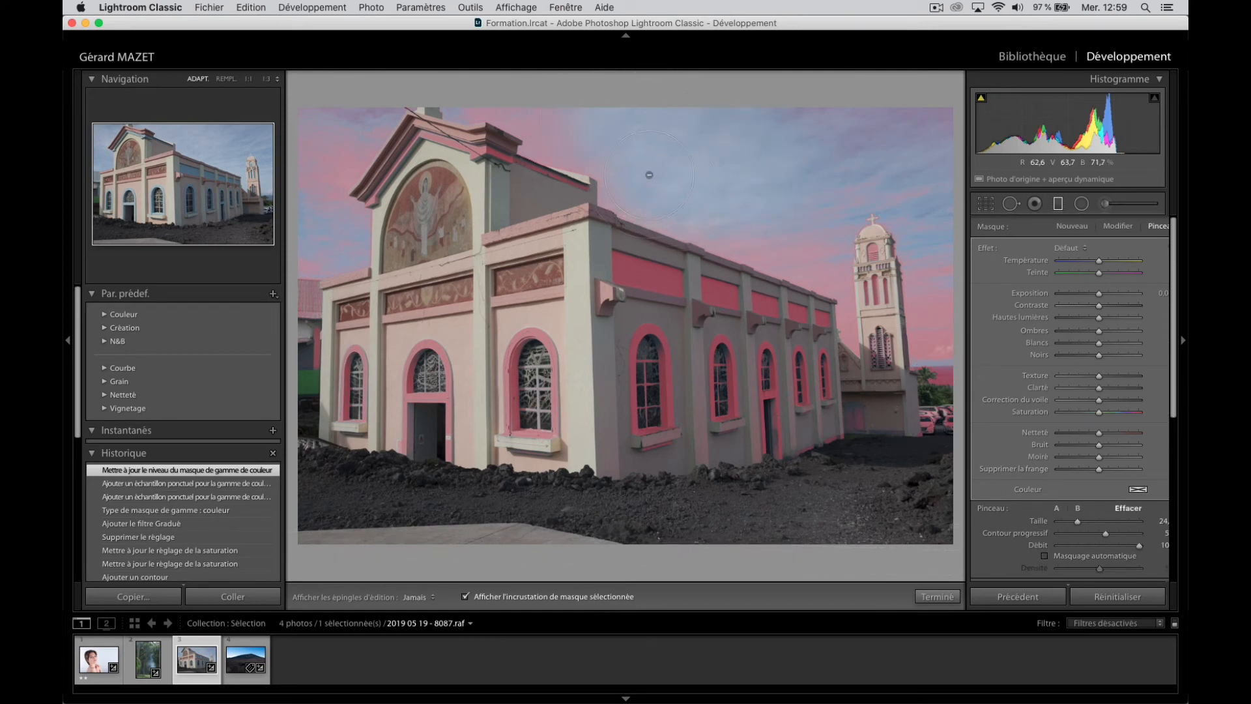
click(728, 150)
key(h)
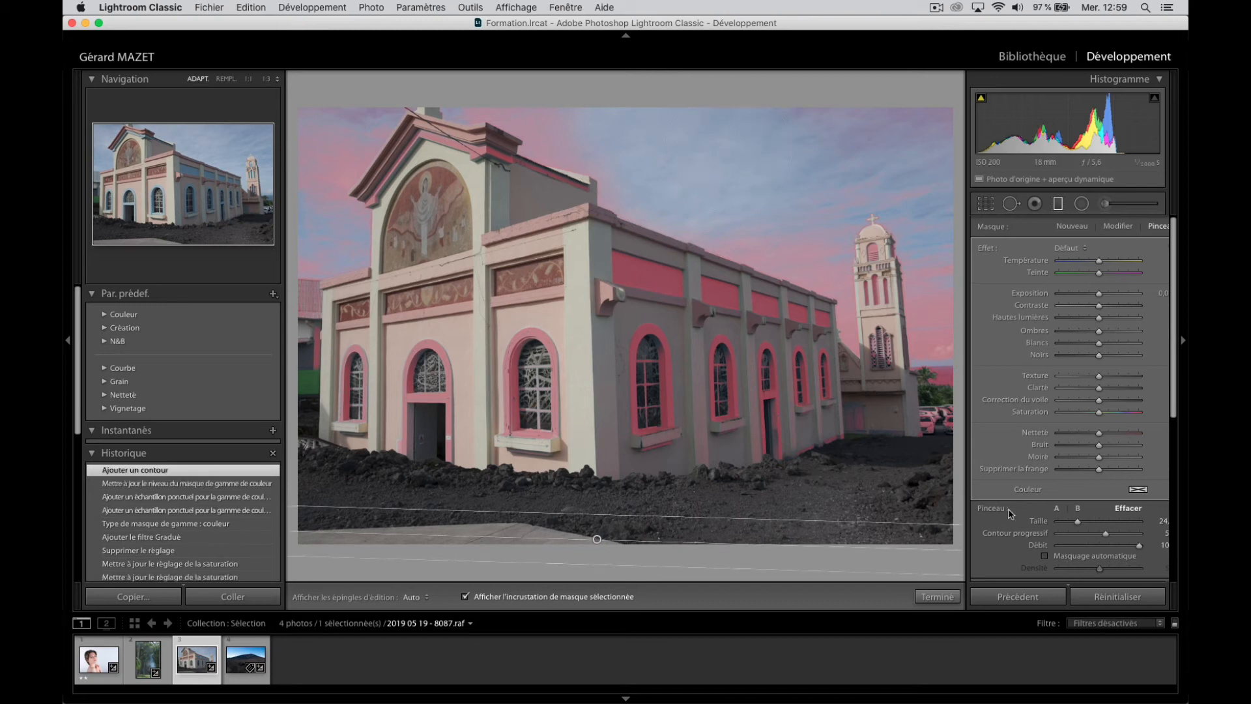
Step: Reduce the eraser's feather to its minimum and erase the mask from the sky above the roof and on the church's left side
drag(1106, 536, 1049, 536)
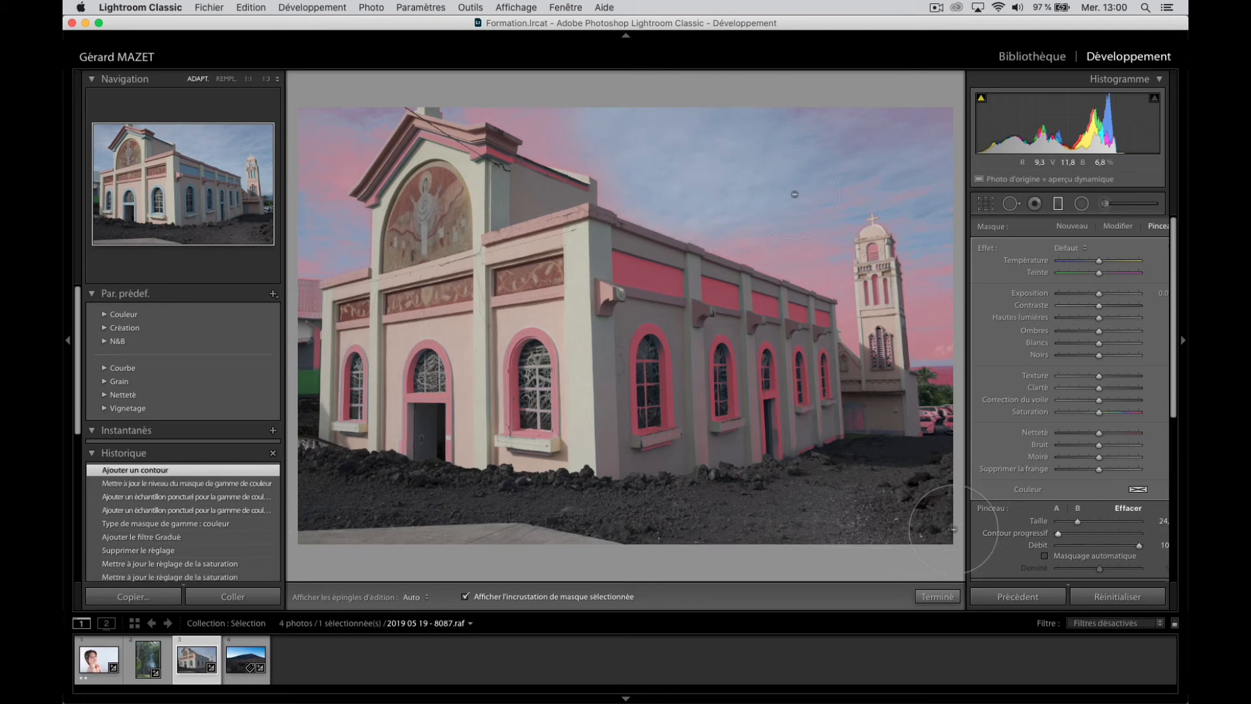
key(h)
mouse_move(770, 194)
mouse_down()
mouse_move(812, 230)
mouse_move(702, 192)
mouse_move(801, 227)
mouse_move(726, 210)
mouse_move(826, 251)
mouse_move(830, 217)
mouse_up()
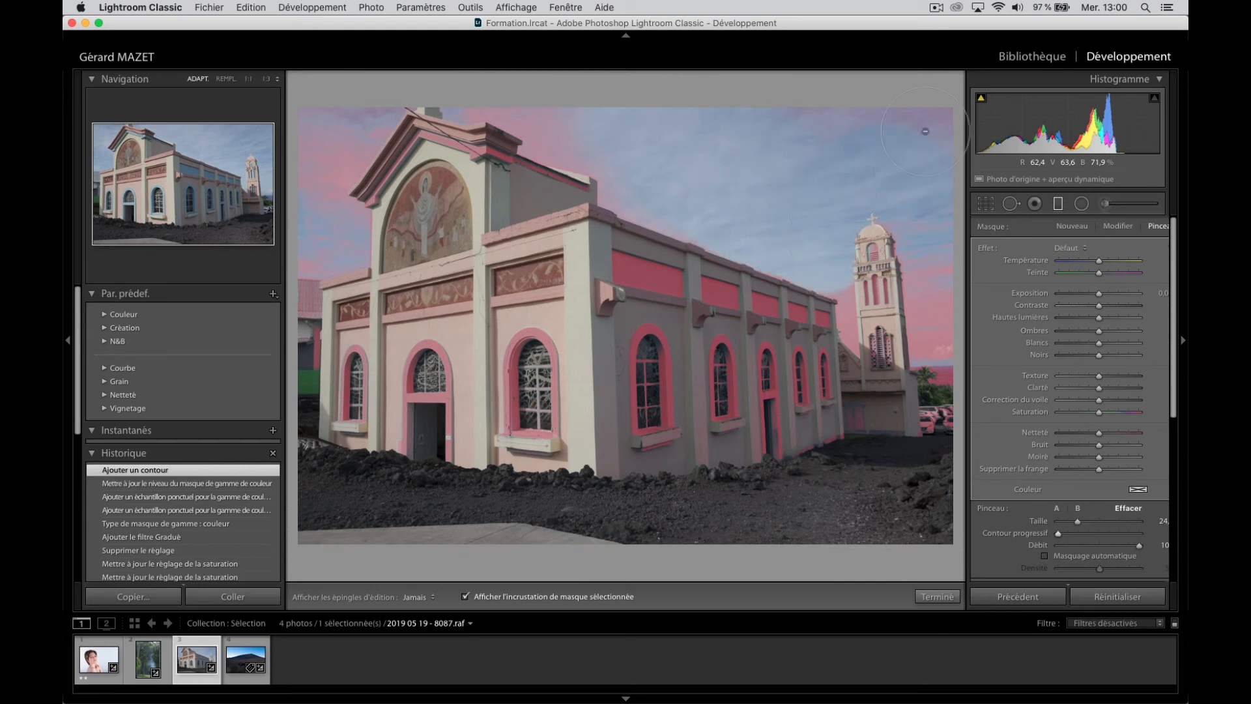
mouse_move(655, 136)
mouse_down()
mouse_move(566, 130)
mouse_move(496, 94)
mouse_up()
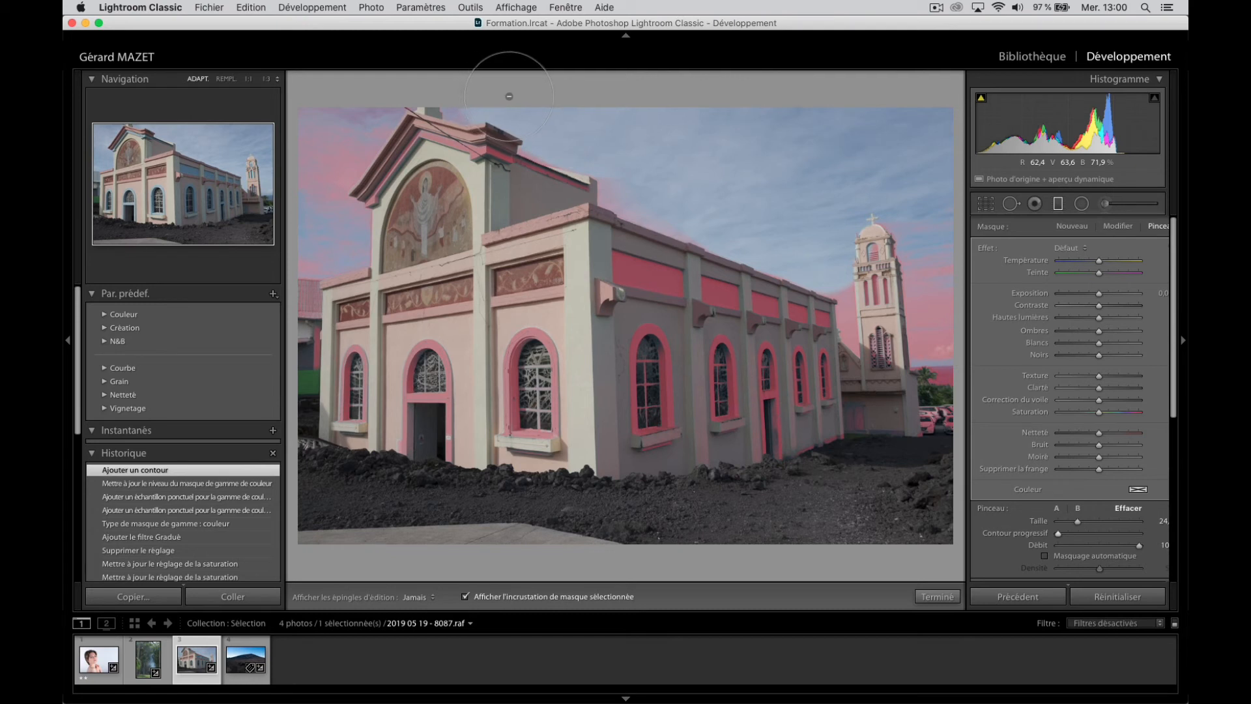
mouse_move(628, 167)
mouse_down()
mouse_move(637, 183)
mouse_move(720, 206)
mouse_up()
mouse_move(370, 65)
mouse_down()
mouse_move(338, 157)
mouse_move(377, 159)
mouse_move(359, 109)
mouse_up()
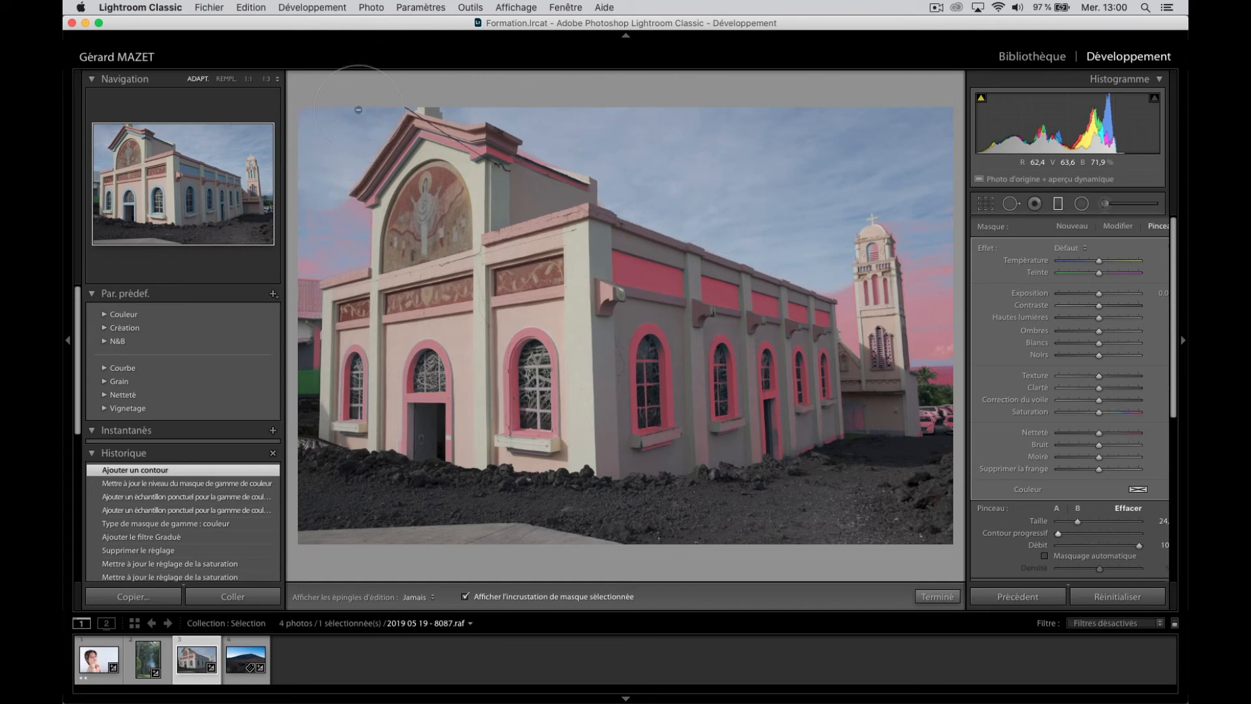
drag(290, 196, 277, 254)
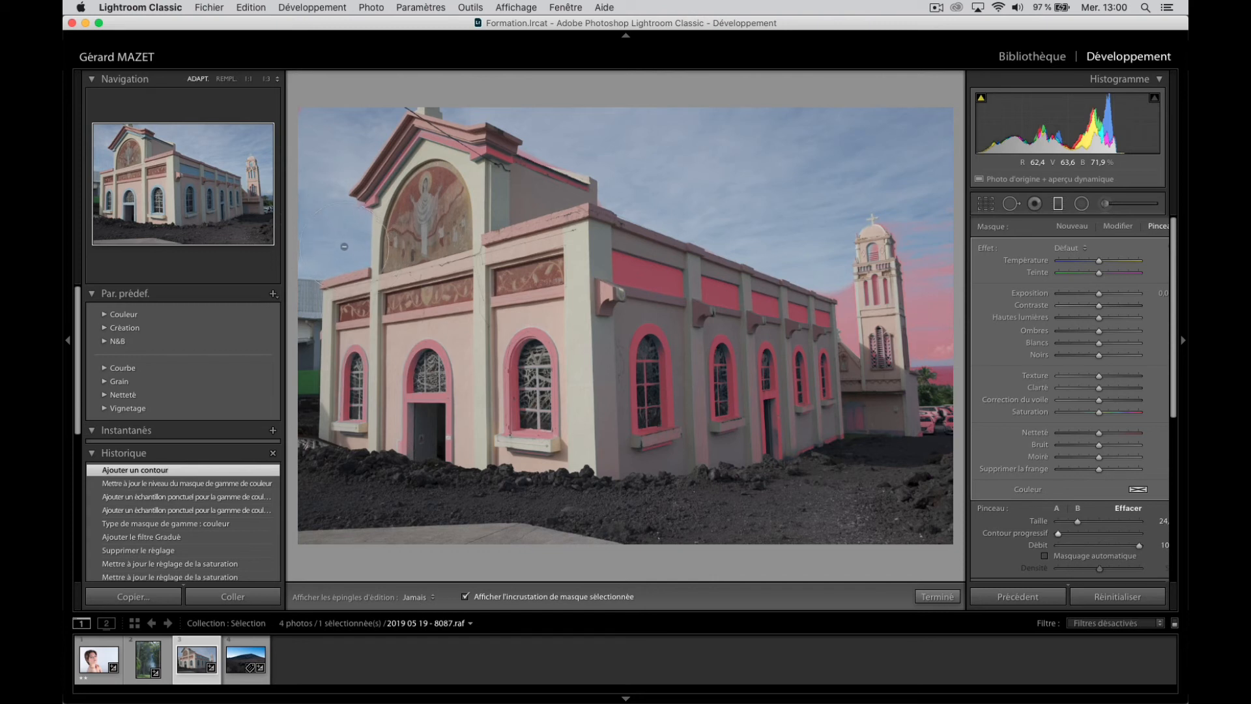
mouse_move(338, 244)
mouse_down()
mouse_move(407, 236)
mouse_move(414, 257)
mouse_move(429, 254)
mouse_up()
key(h)
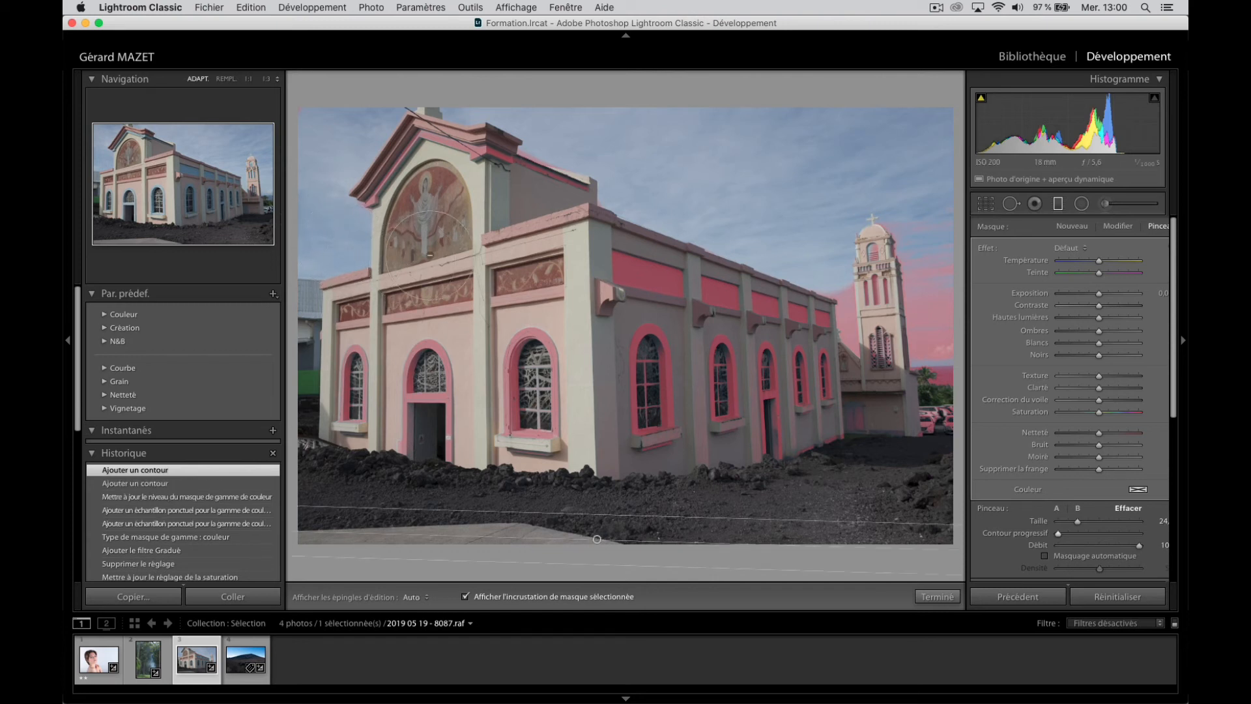
Step: Erase the mask from the sky, trees and cars around the bell tower, using an eraser size of about 8 between church and tower
key(h)
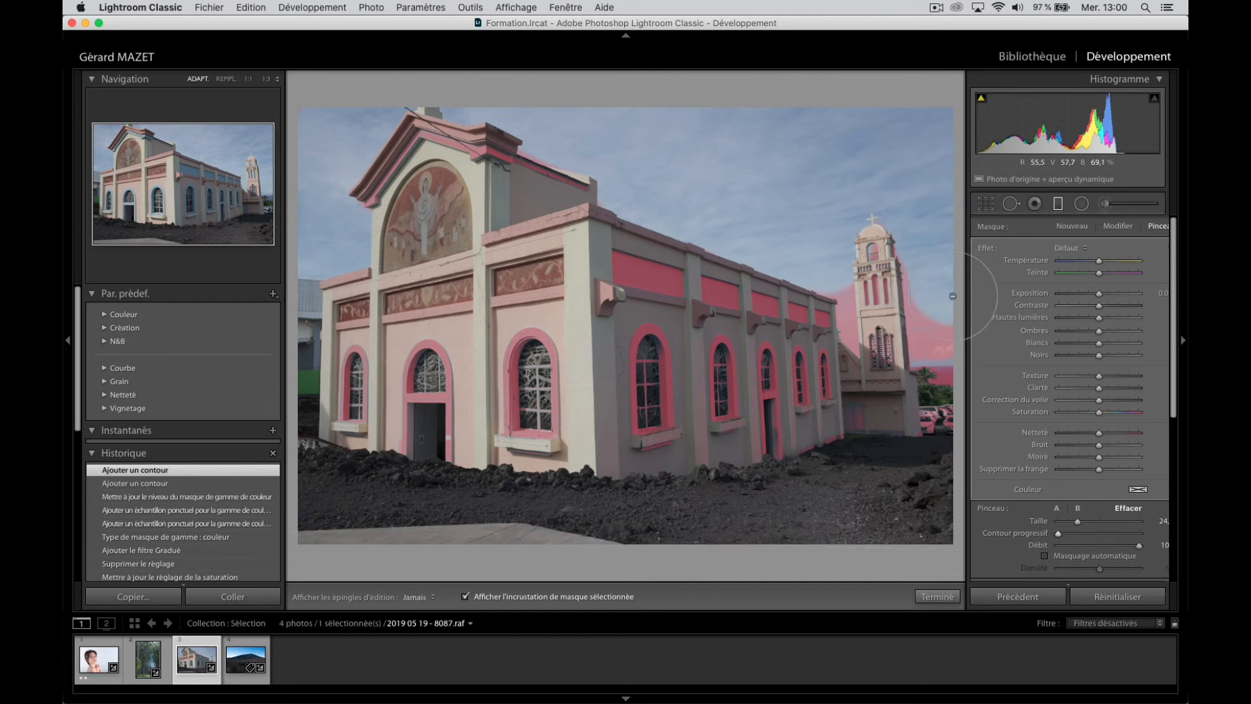
mouse_move(952, 296)
mouse_down()
mouse_move(938, 251)
mouse_move(965, 432)
mouse_move(948, 473)
mouse_move(942, 442)
mouse_move(894, 452)
mouse_move(925, 459)
mouse_up()
key(h)
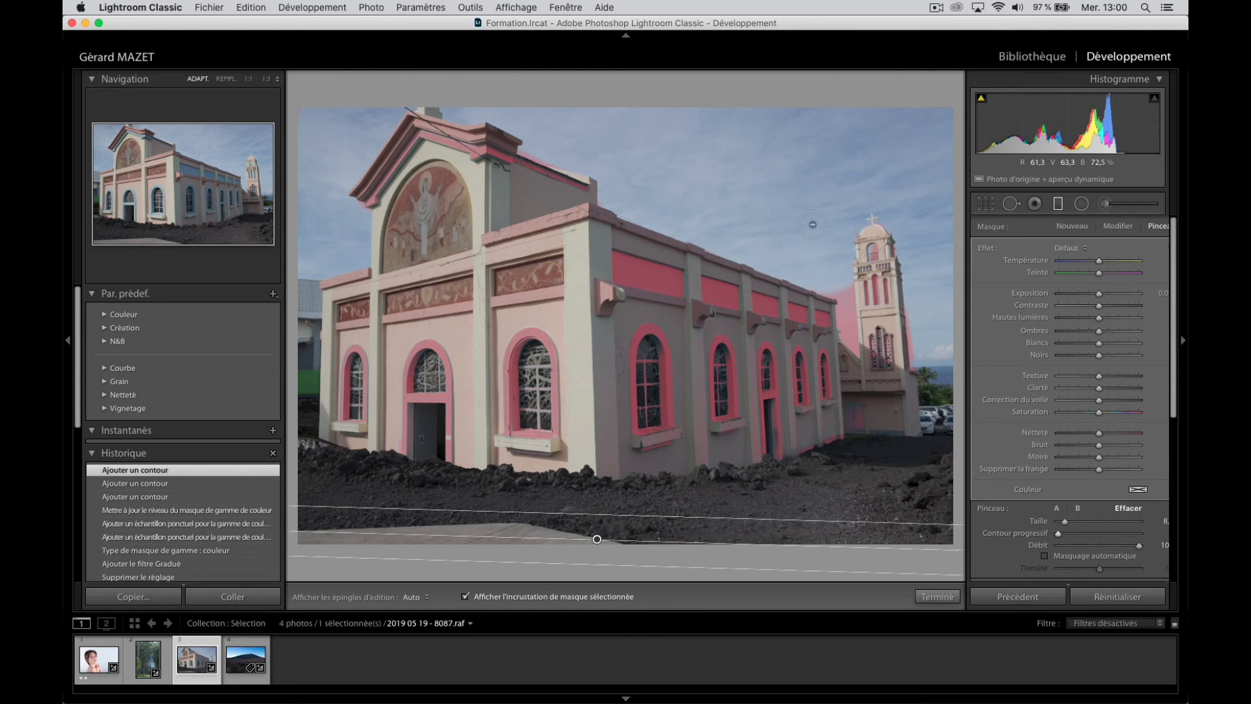
key(h)
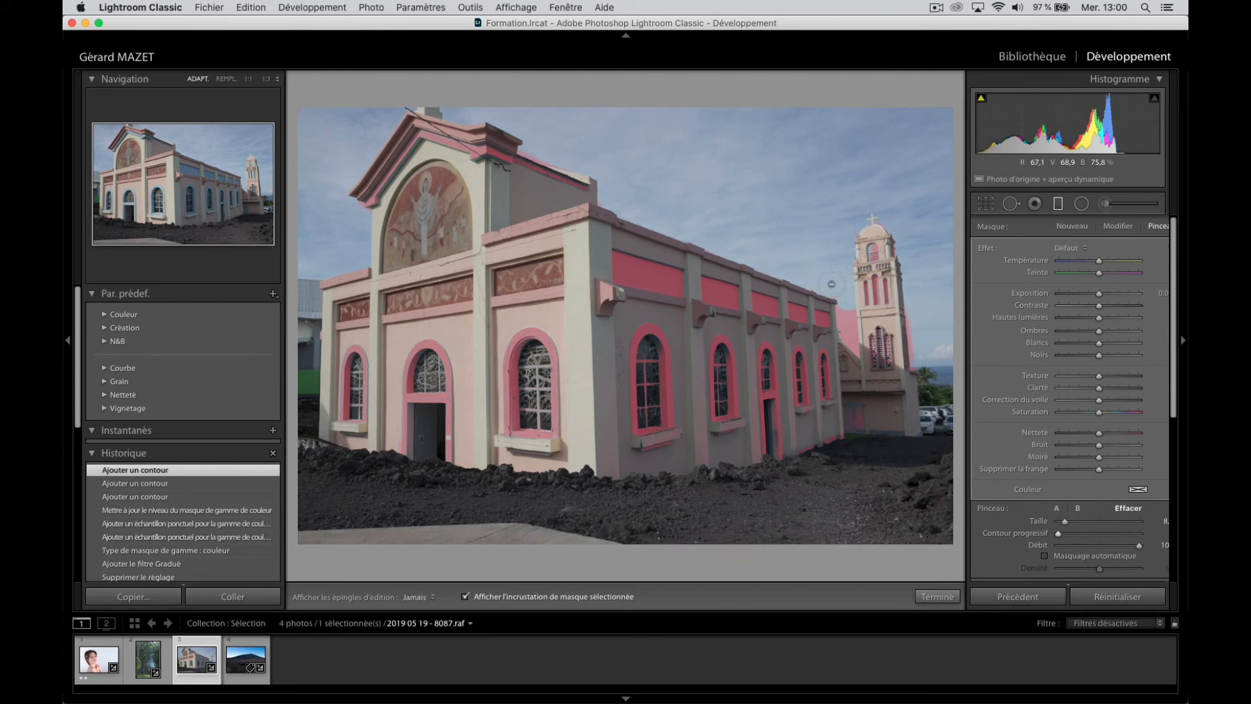
drag(832, 284, 854, 362)
key(h)
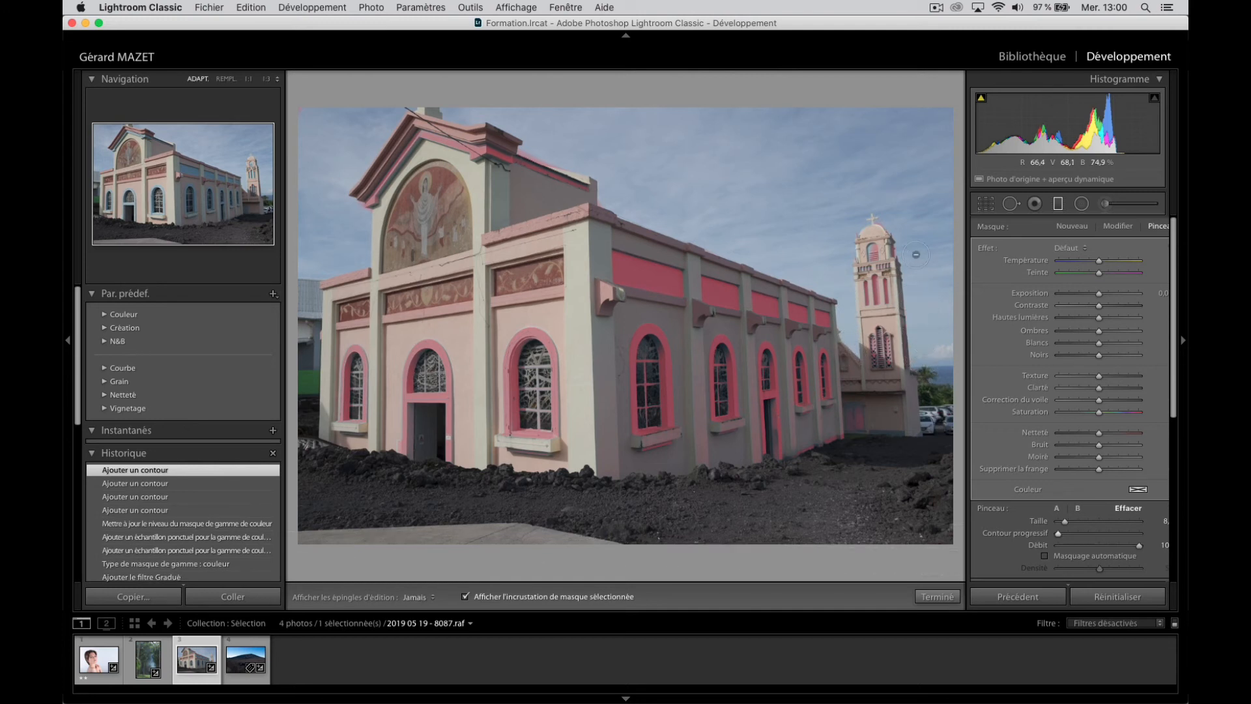
click(928, 169)
key(h)
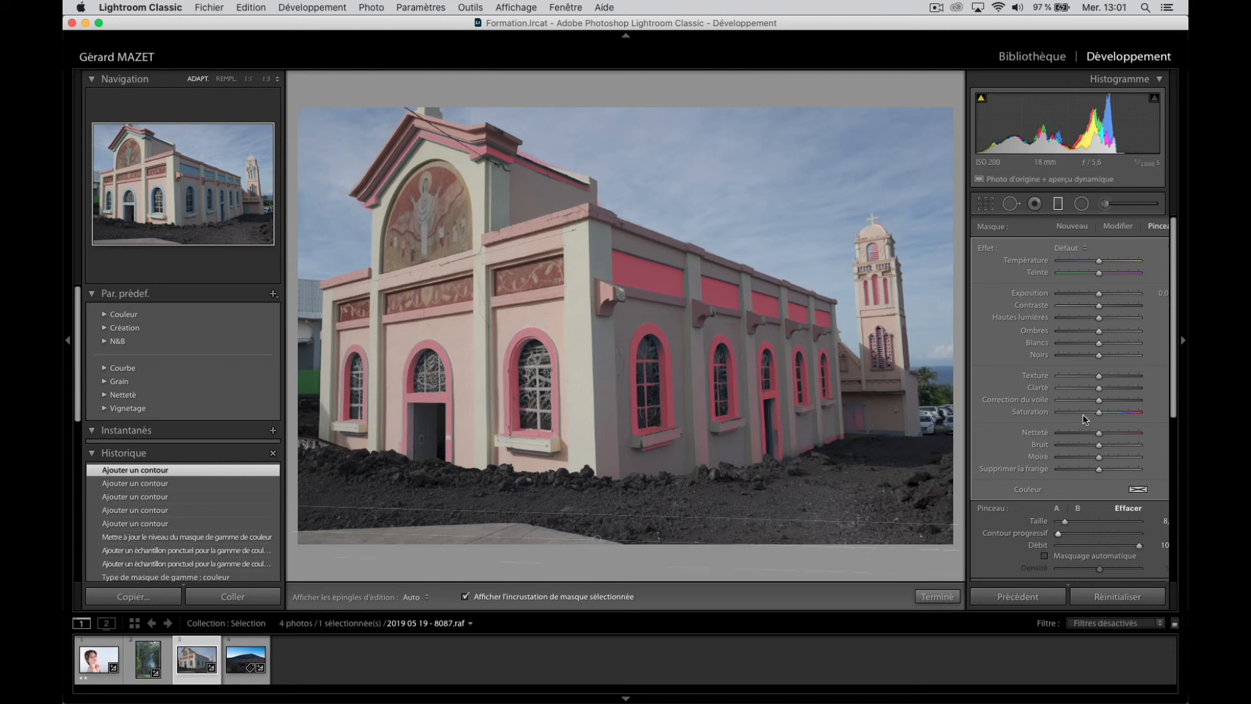
Step: Hide the mask overlay and raise the filter's saturation to intensify the blue window frames and wall panels
click(464, 597)
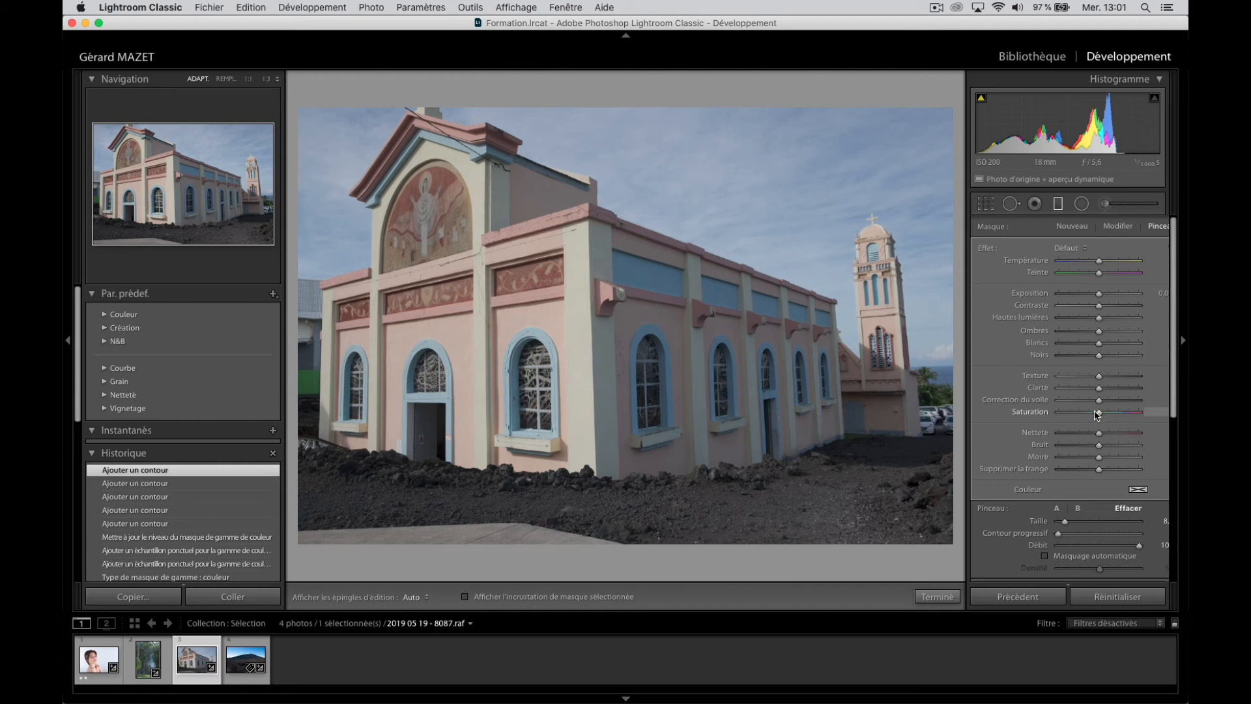
mouse_move(1100, 412)
mouse_down()
mouse_move(1147, 409)
mouse_move(1116, 414)
mouse_up()
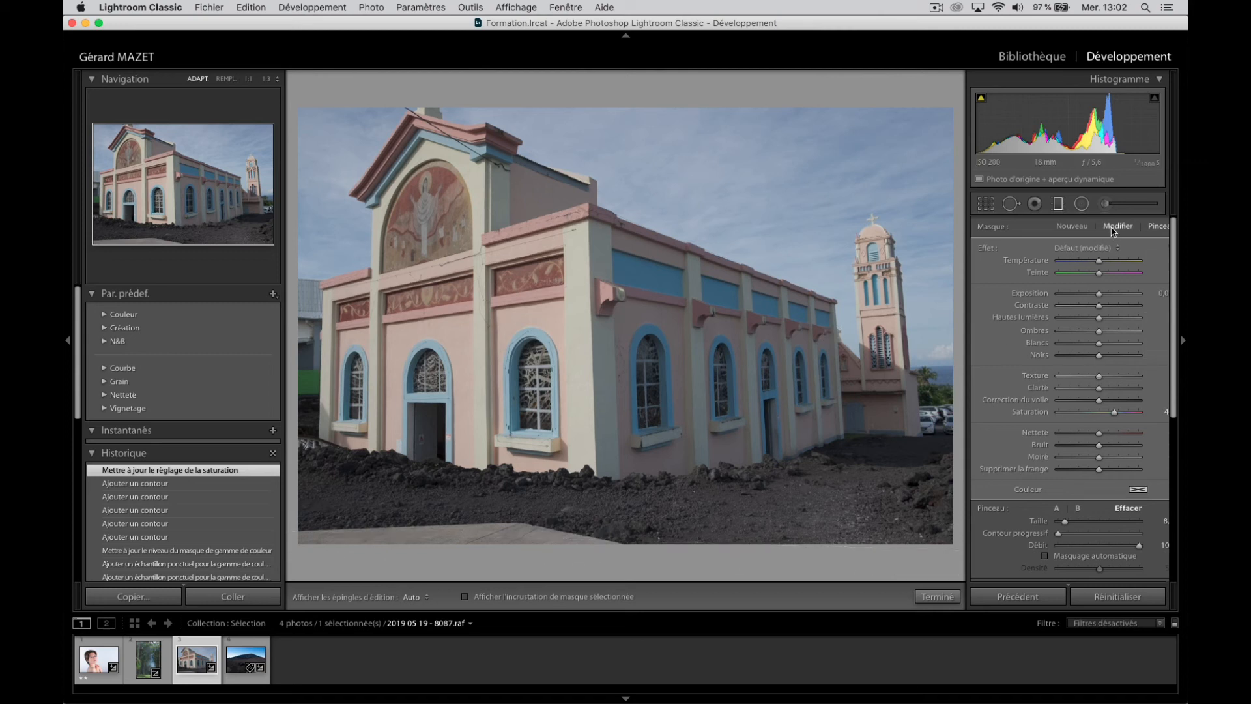
Step: Draw a second graduated filter downward across the lower edge, with a Color range mask sampled from the pink cornice
click(1072, 226)
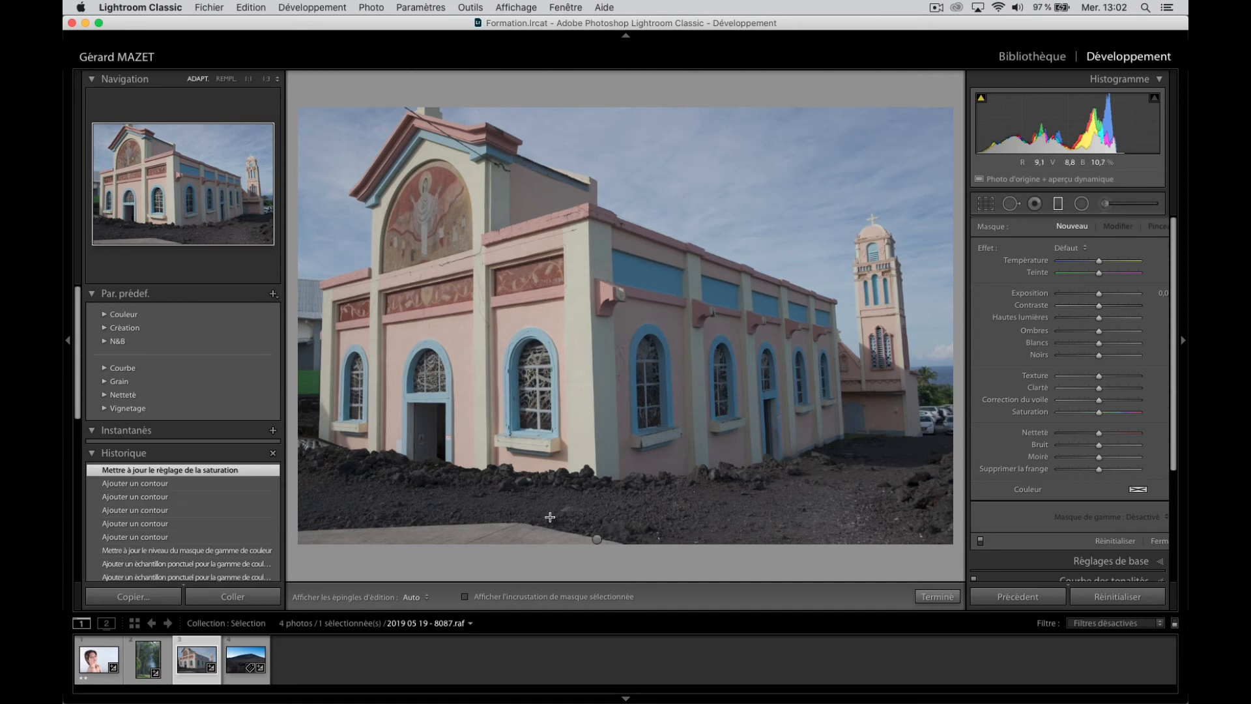
drag(543, 504, 541, 545)
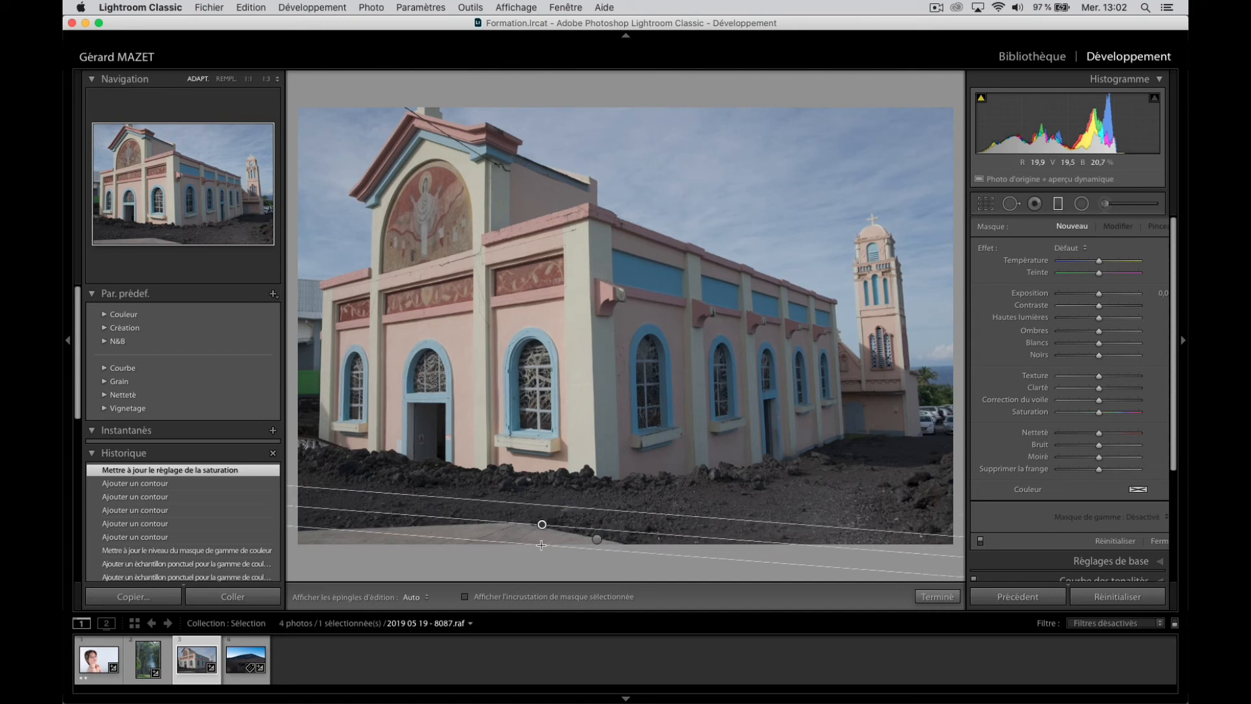
click(1140, 518)
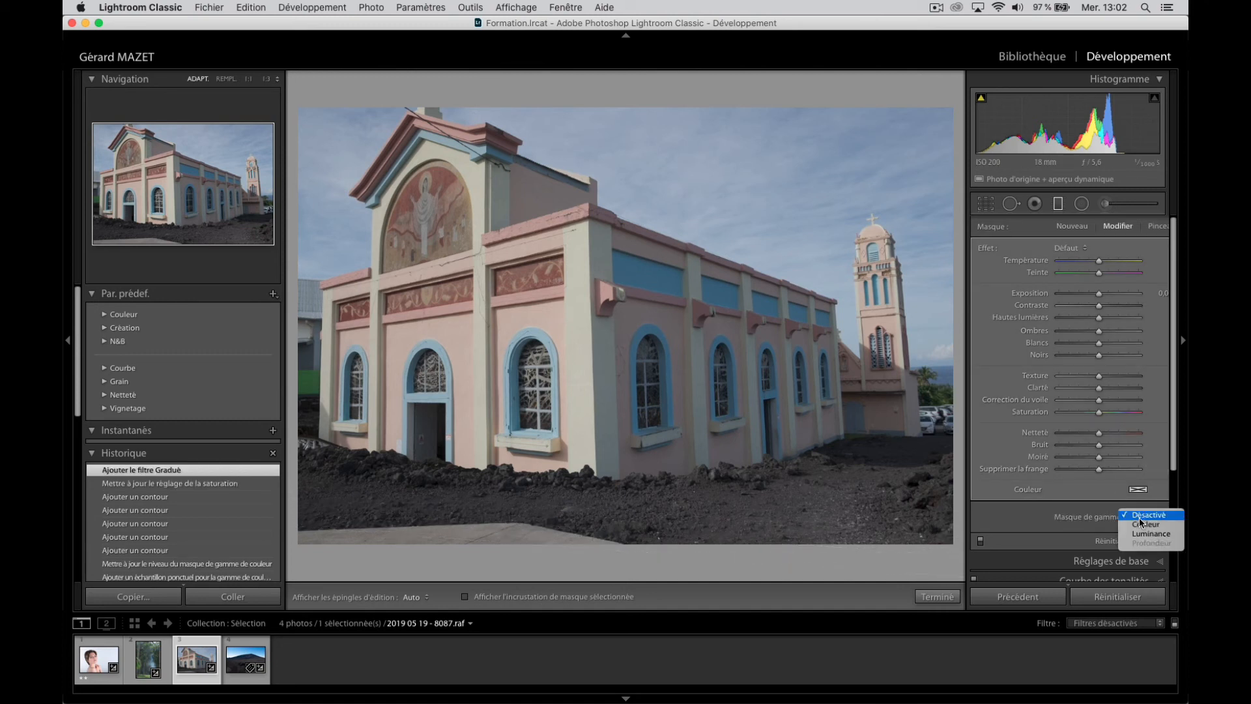
click(1141, 524)
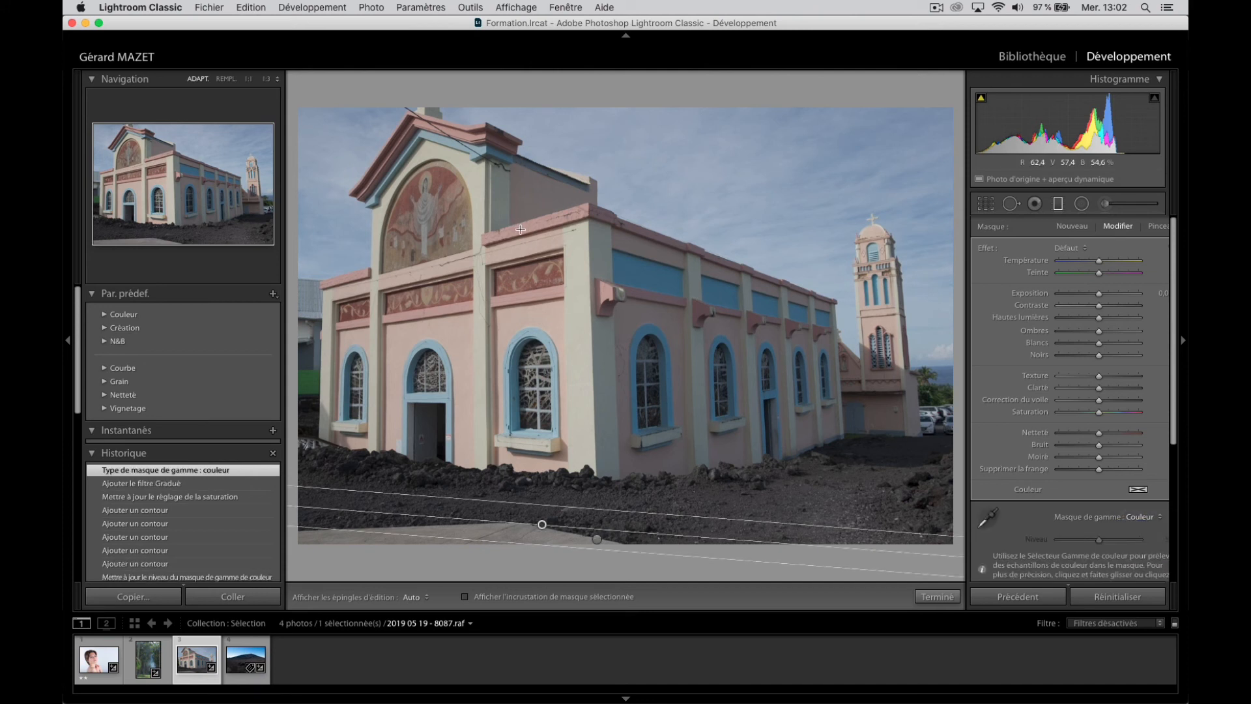
click(988, 518)
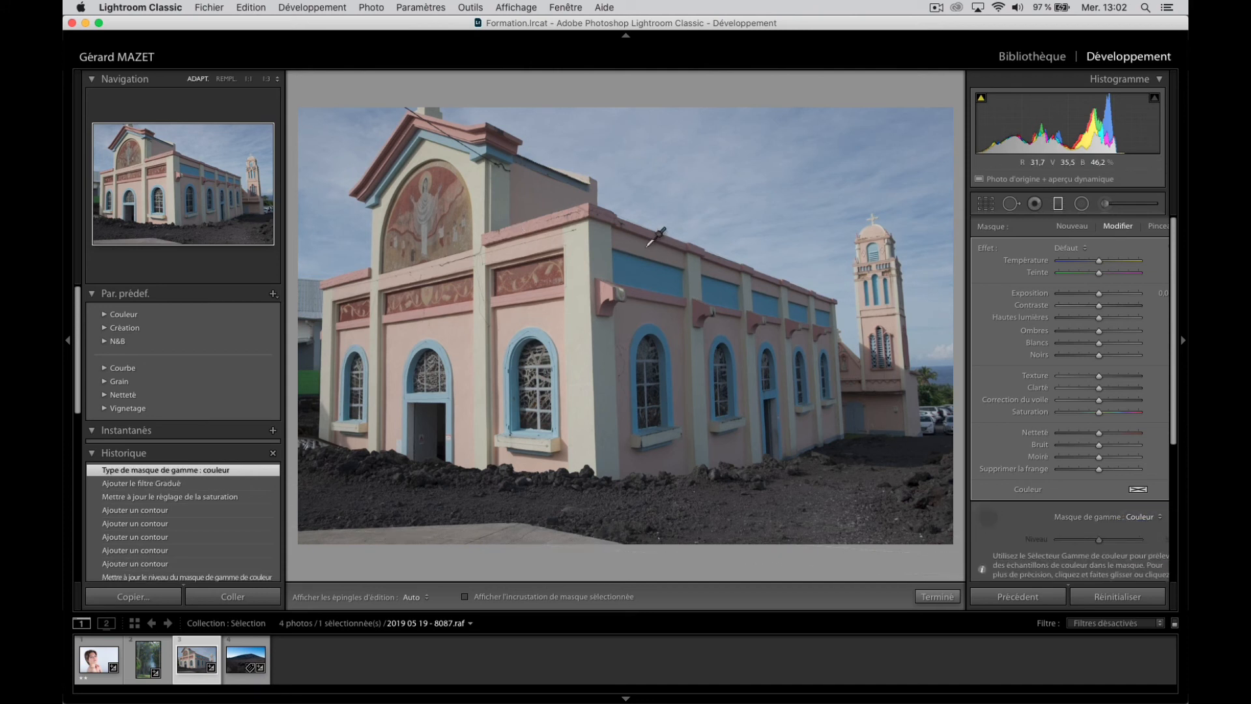
click(566, 216)
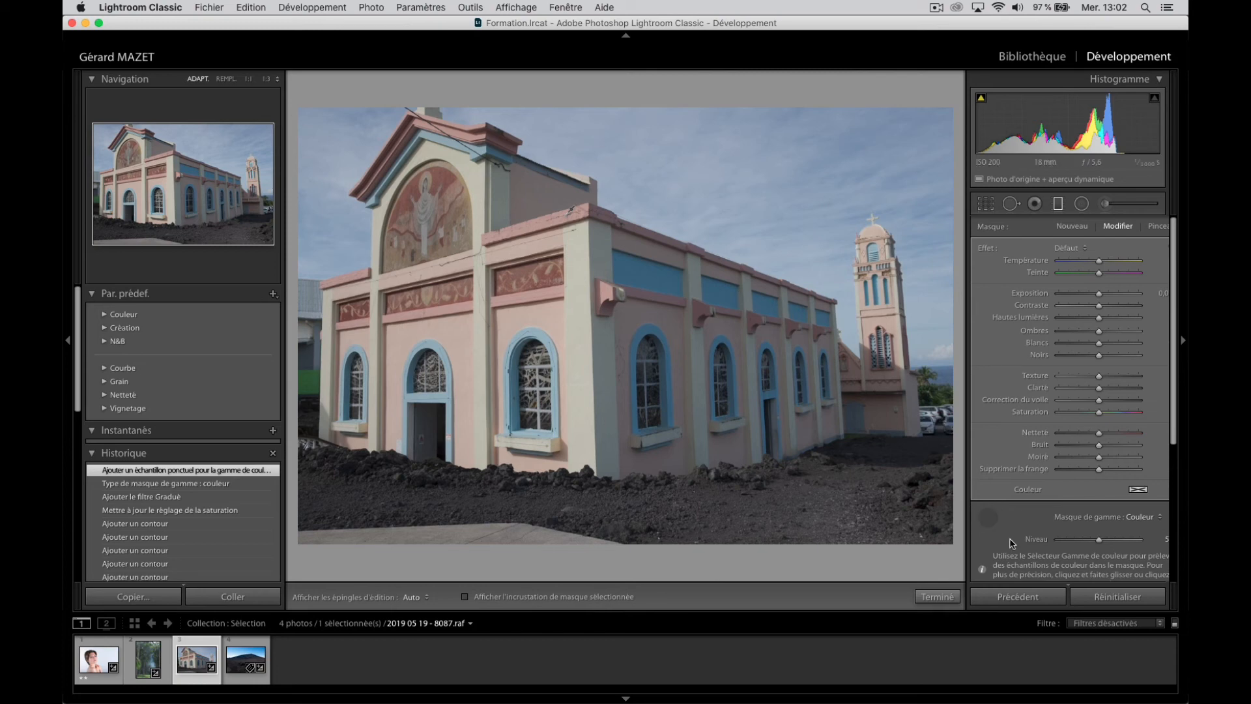
Step: Check the color range amount against the black-and-white mask preview, and raise the second filter's saturation strongly to intensify the pink
key(alt)
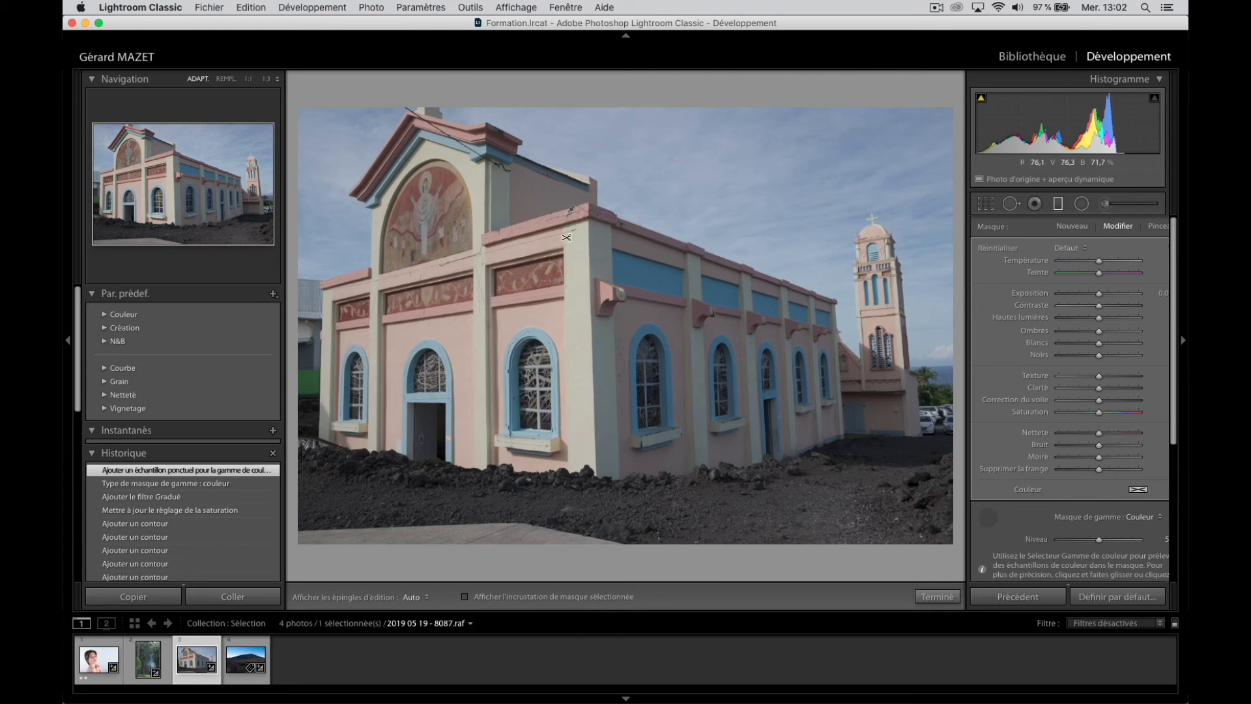
mouse_move(1100, 546)
mouse_down()
mouse_move(1066, 542)
mouse_move(1104, 539)
mouse_up()
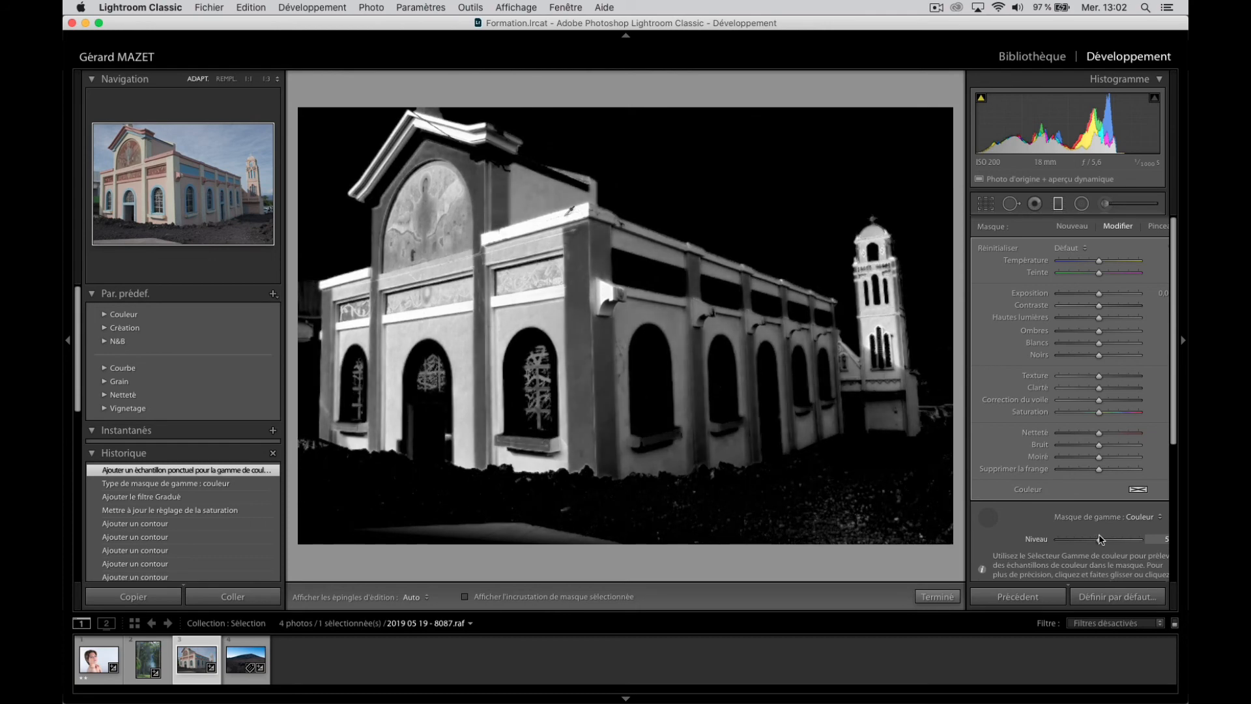
drag(1100, 539, 1100, 539)
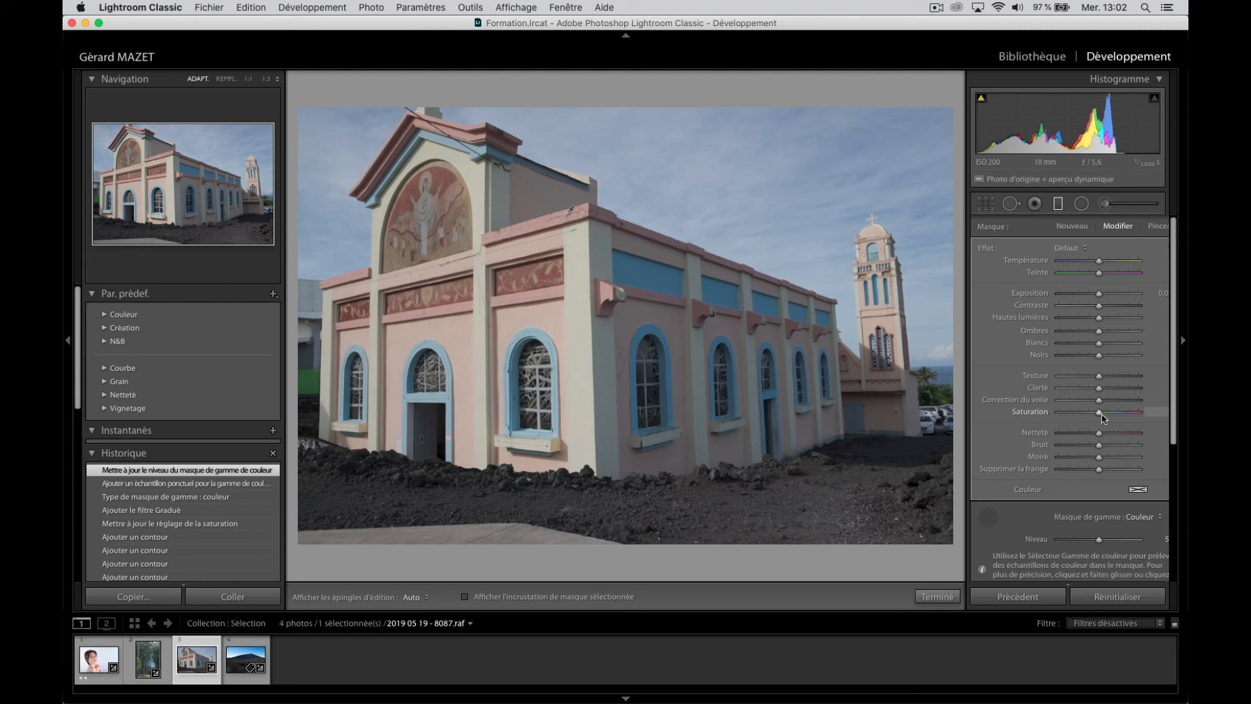
drag(1101, 417, 1129, 415)
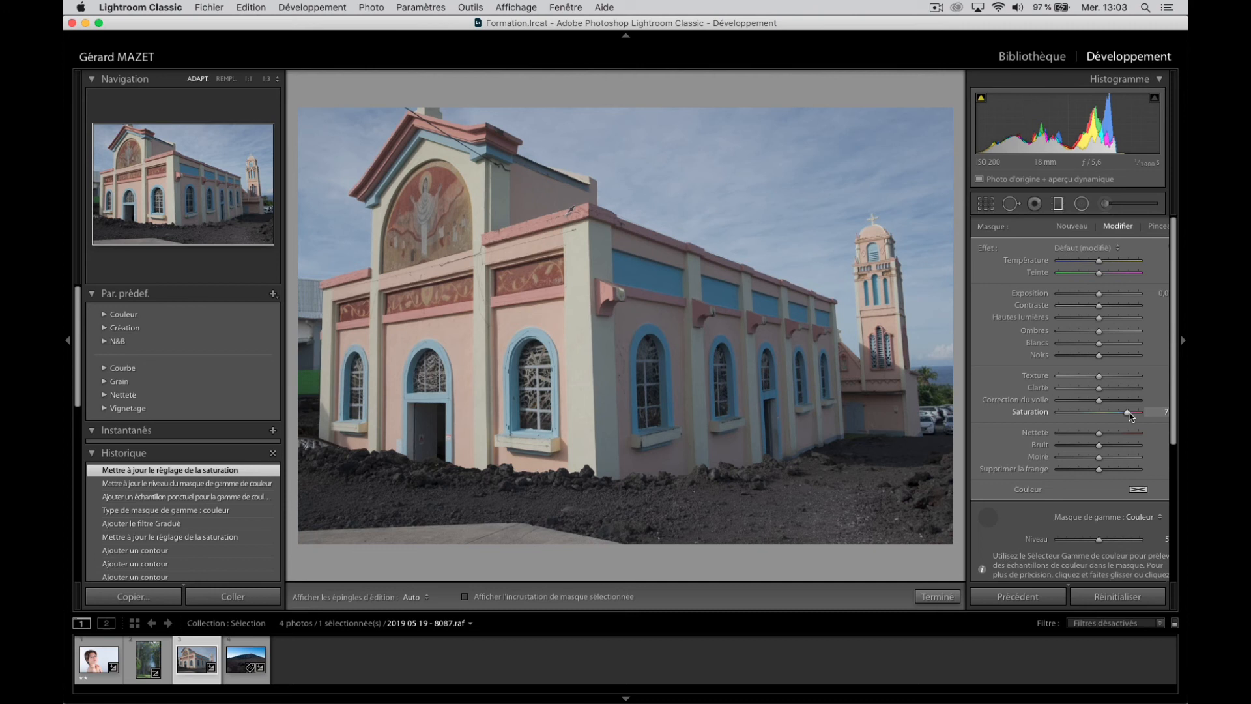
Step: Open the portrait photo and delete the stray graduated filter placed on its background
click(93, 663)
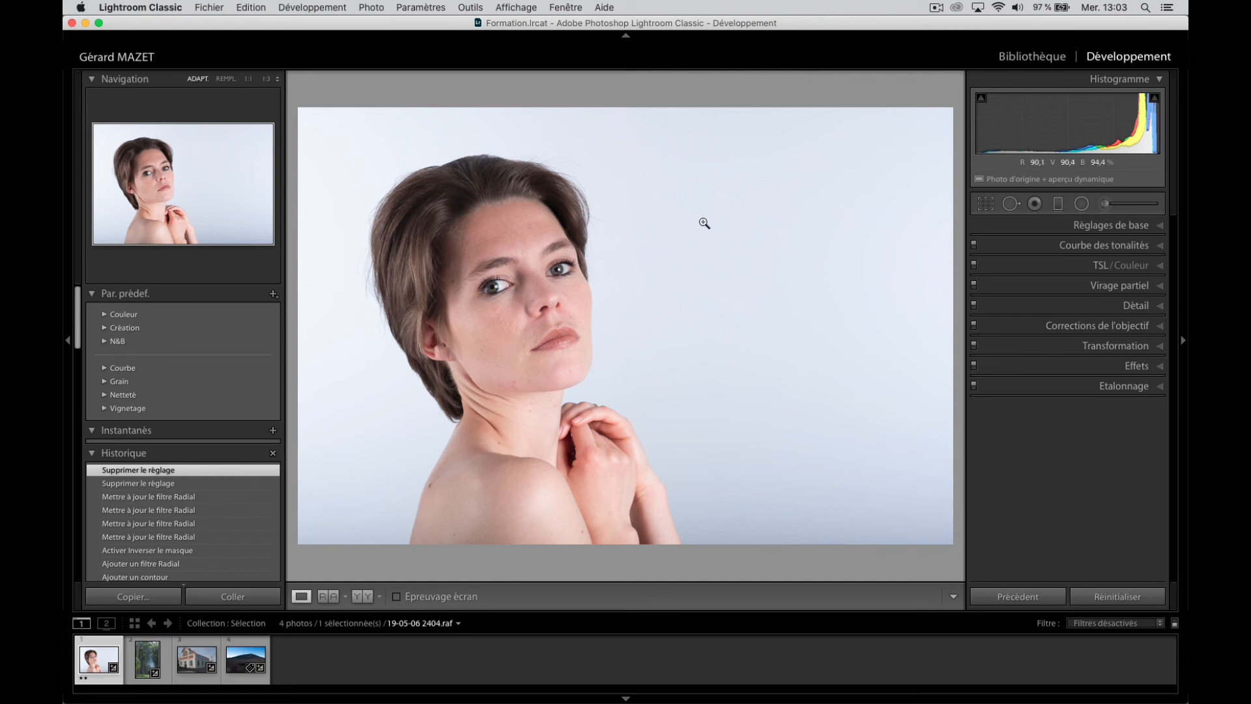
key(m)
click(721, 254)
key(Delete)
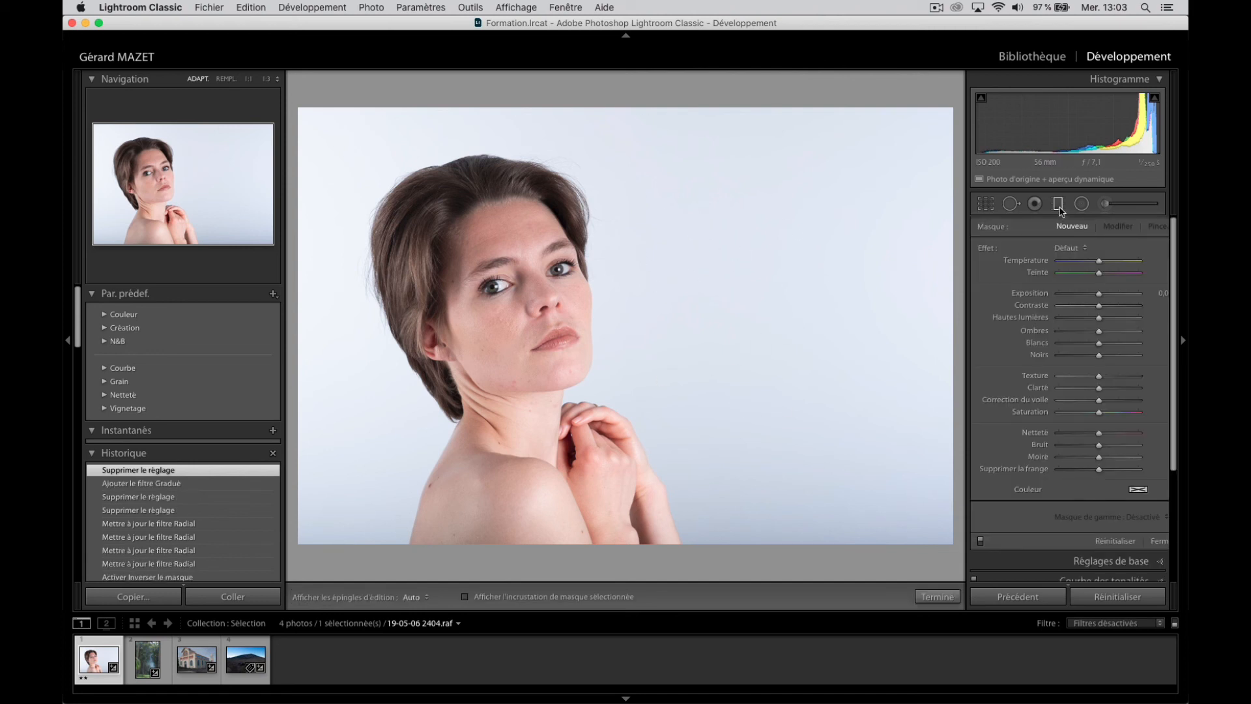
click(1058, 203)
click(1059, 205)
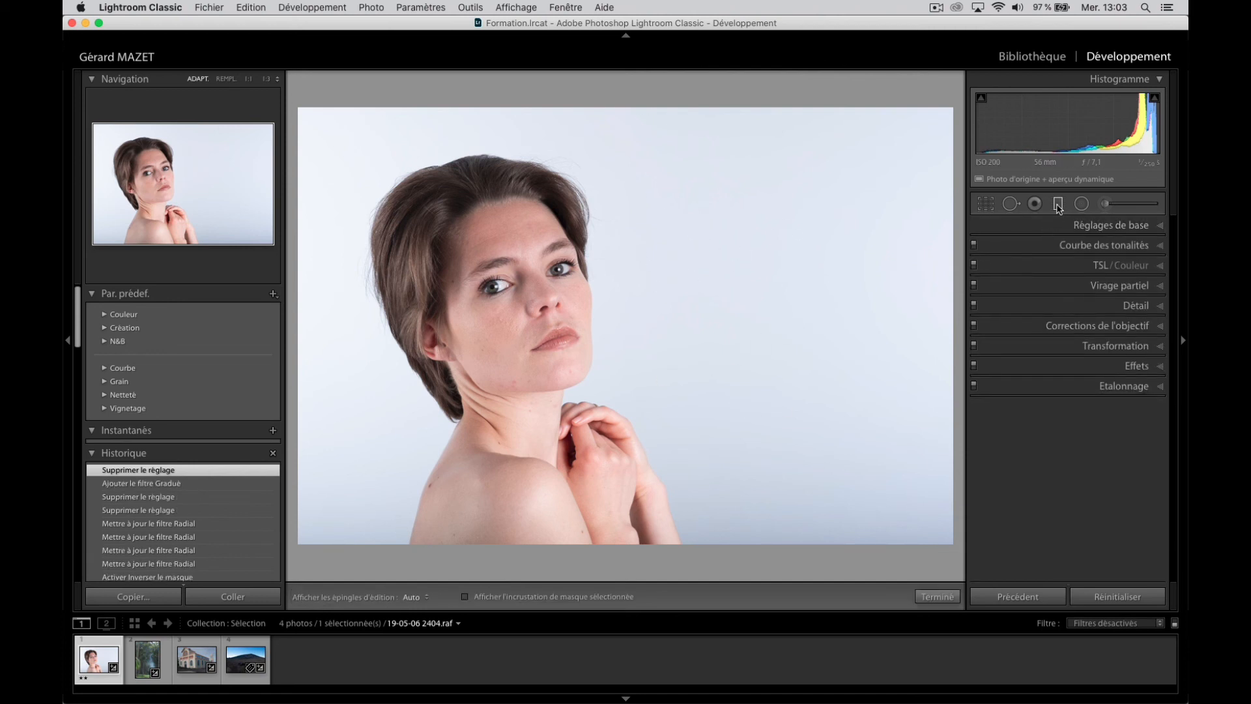
Step: Draw a very short graduated filter at the portrait's left edge so it covers the whole photo, and display its mask overlay
drag(297, 317, 291, 319)
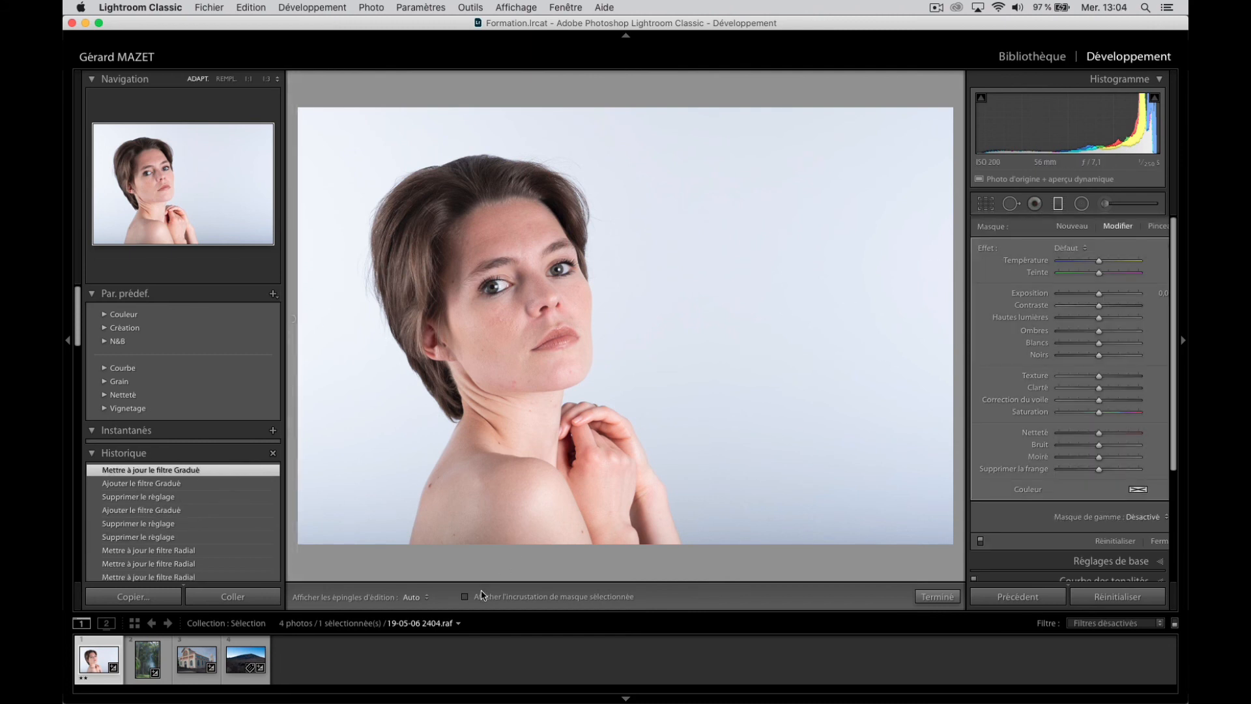
click(465, 596)
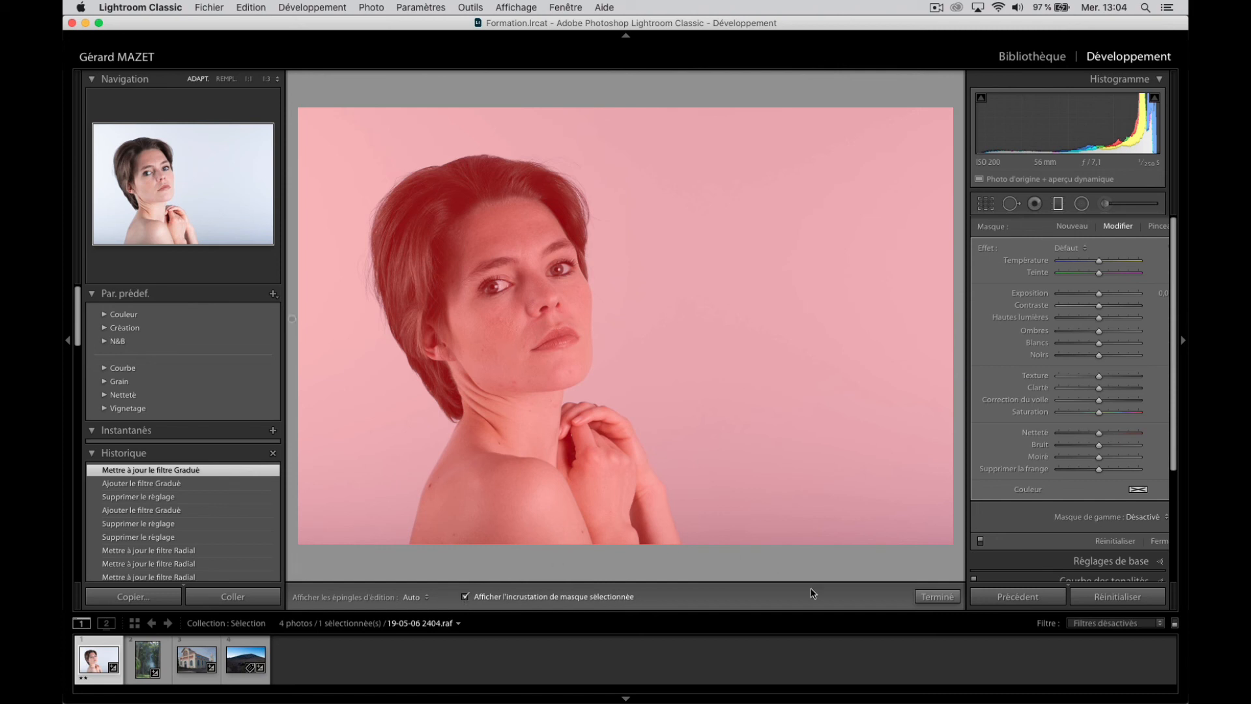
Step: Apply a Luminance range mask to the graduated filter and raise the lower limit of its range to 34
click(1130, 518)
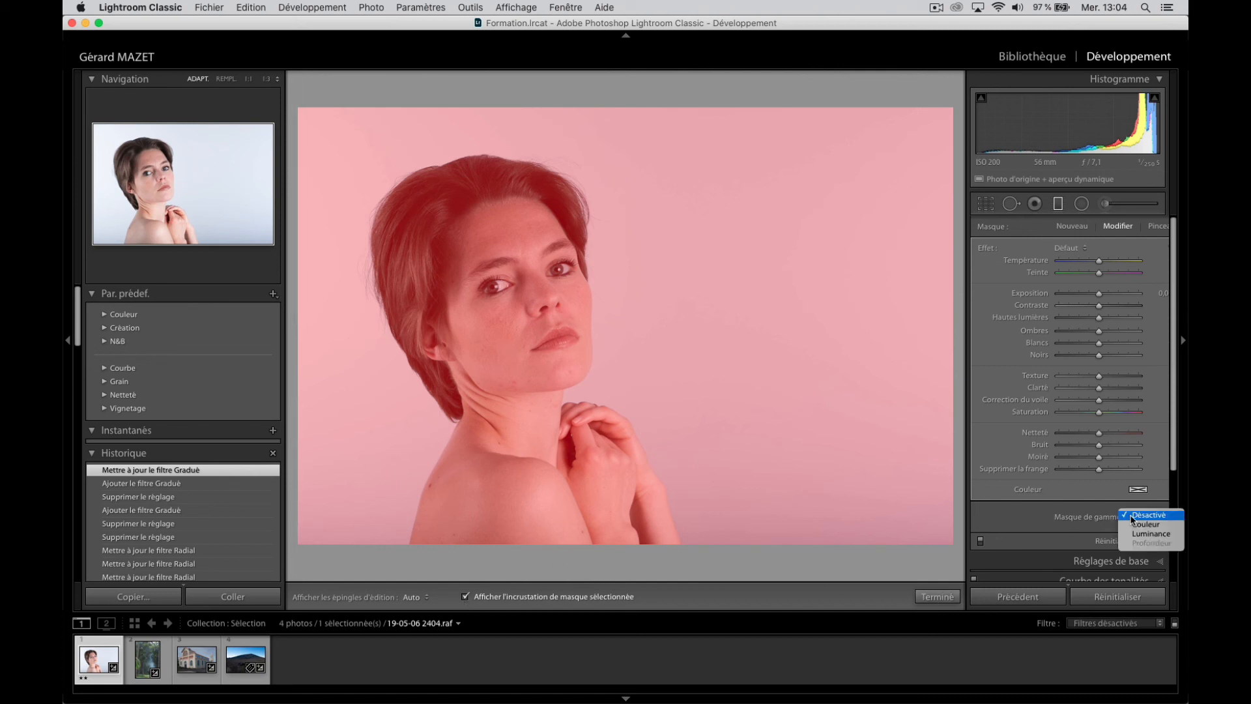
click(1138, 535)
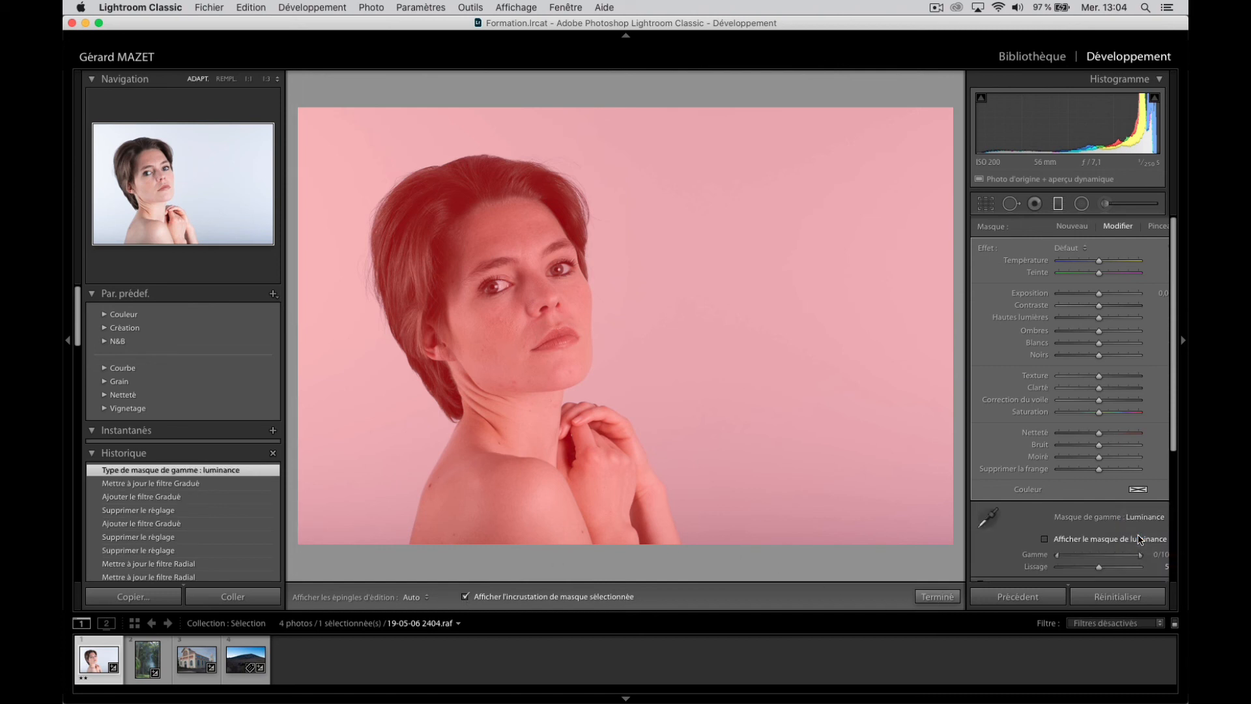
drag(1057, 557, 1102, 558)
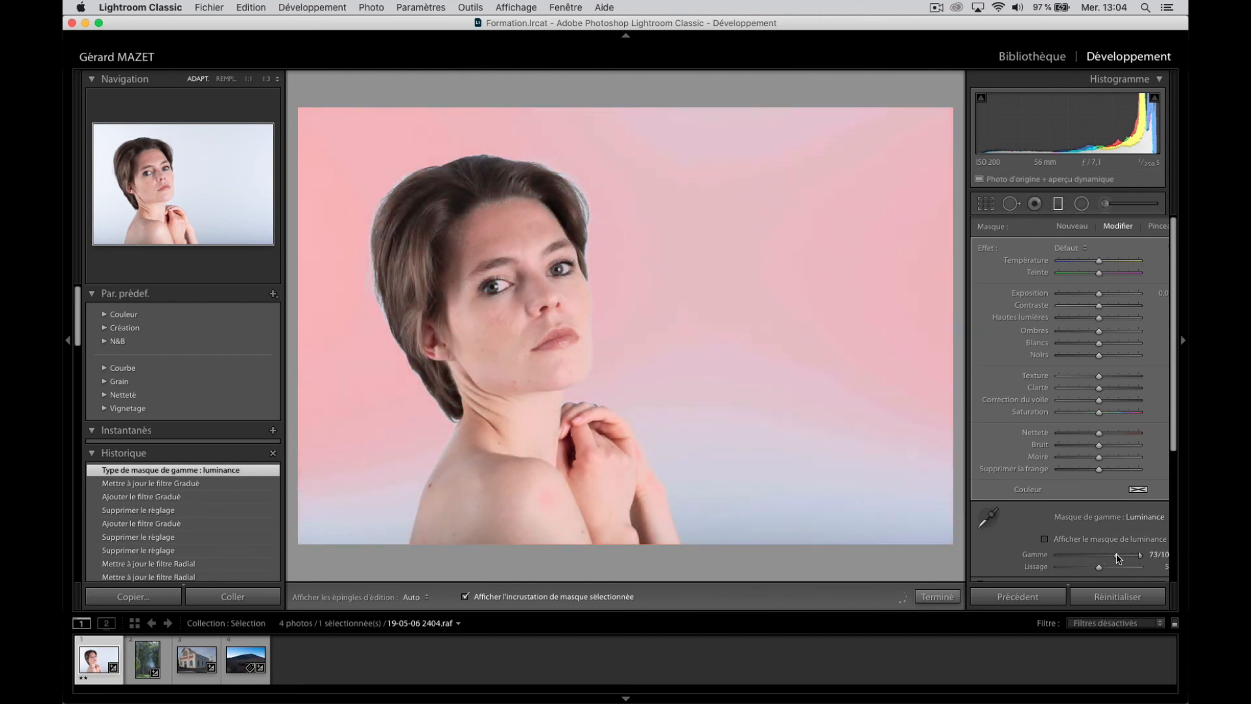
drag(1118, 558, 1116, 559)
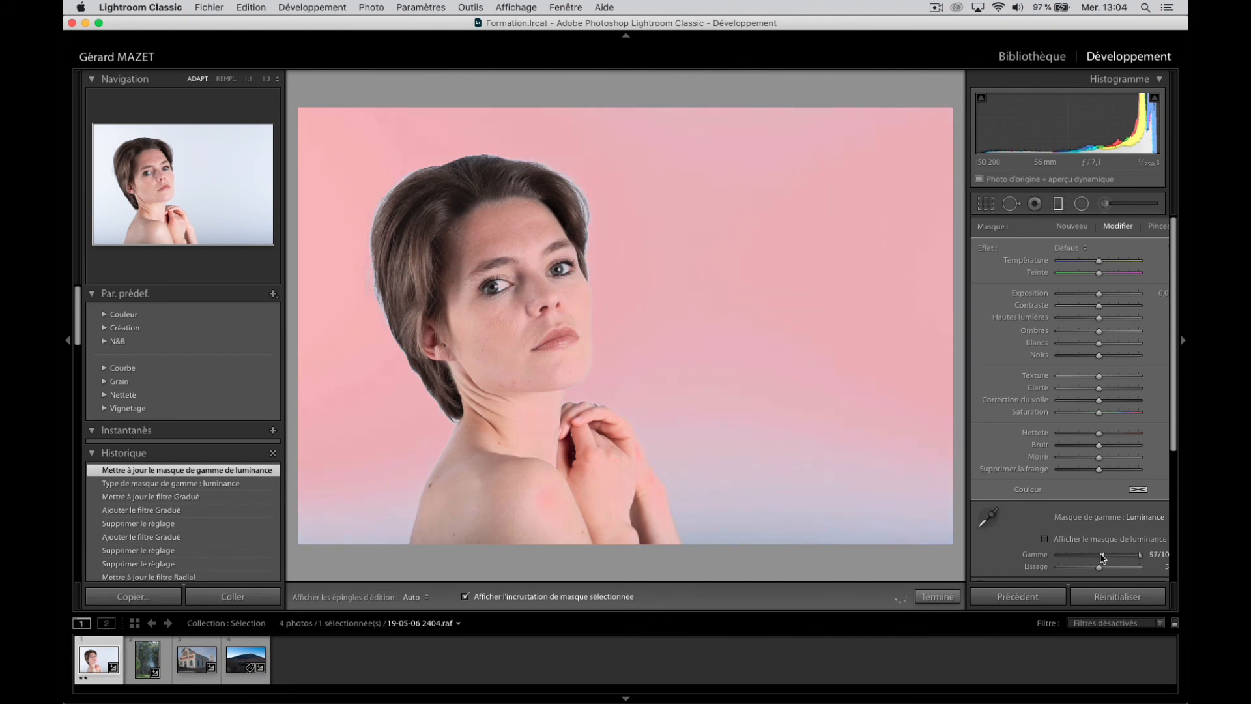
drag(1095, 558, 1084, 559)
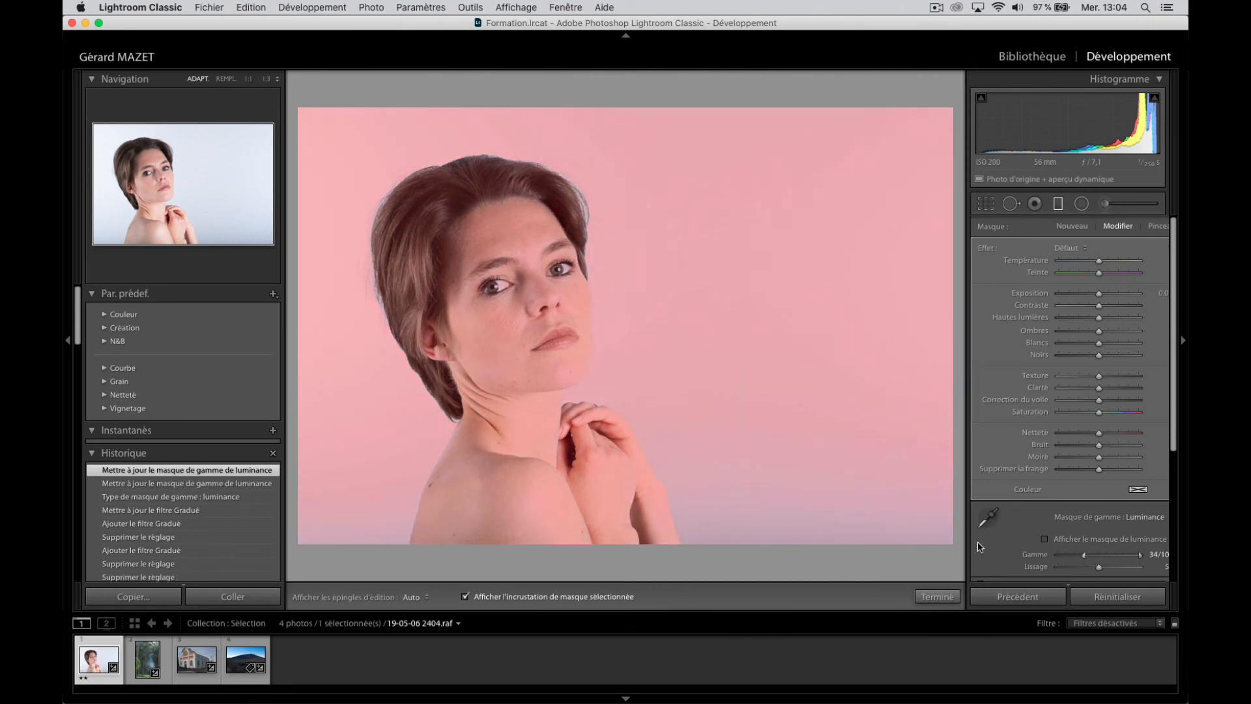
Step: Refine the luminance range's lower limit to 43 against the fine hair edges, and check the result in the luminance mask preview
click(118, 161)
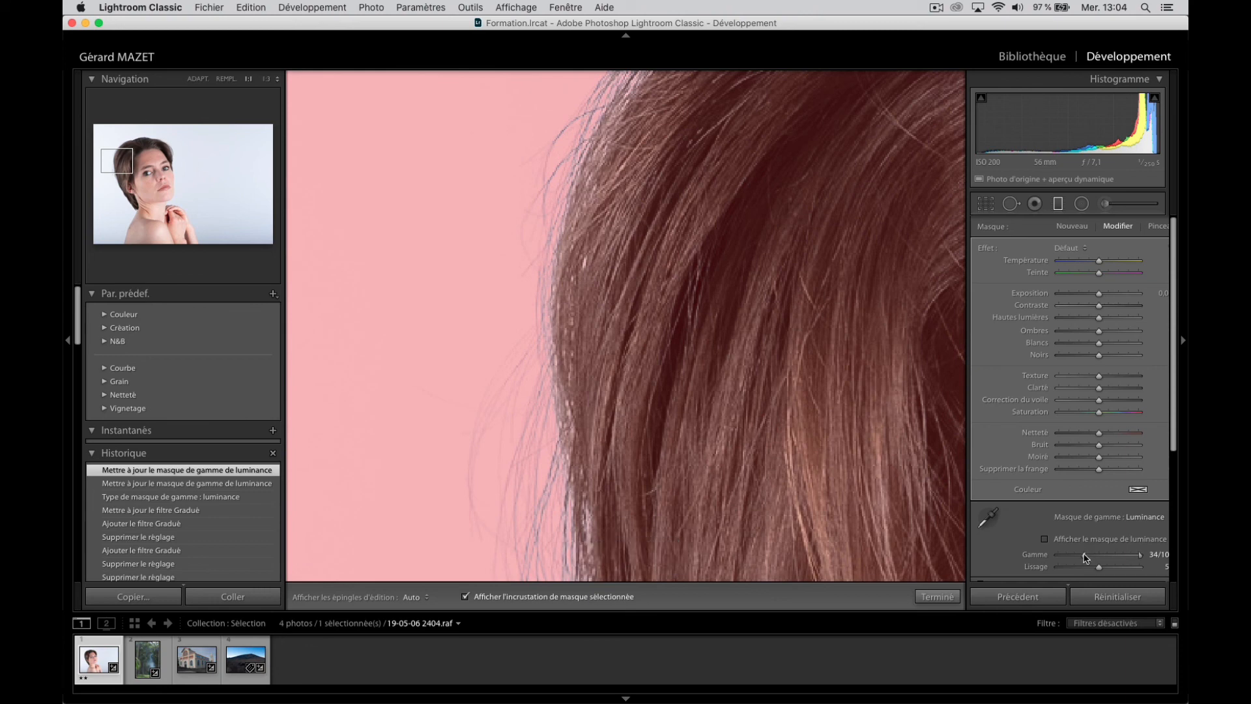
drag(1074, 559, 1078, 557)
drag(1092, 556, 1094, 555)
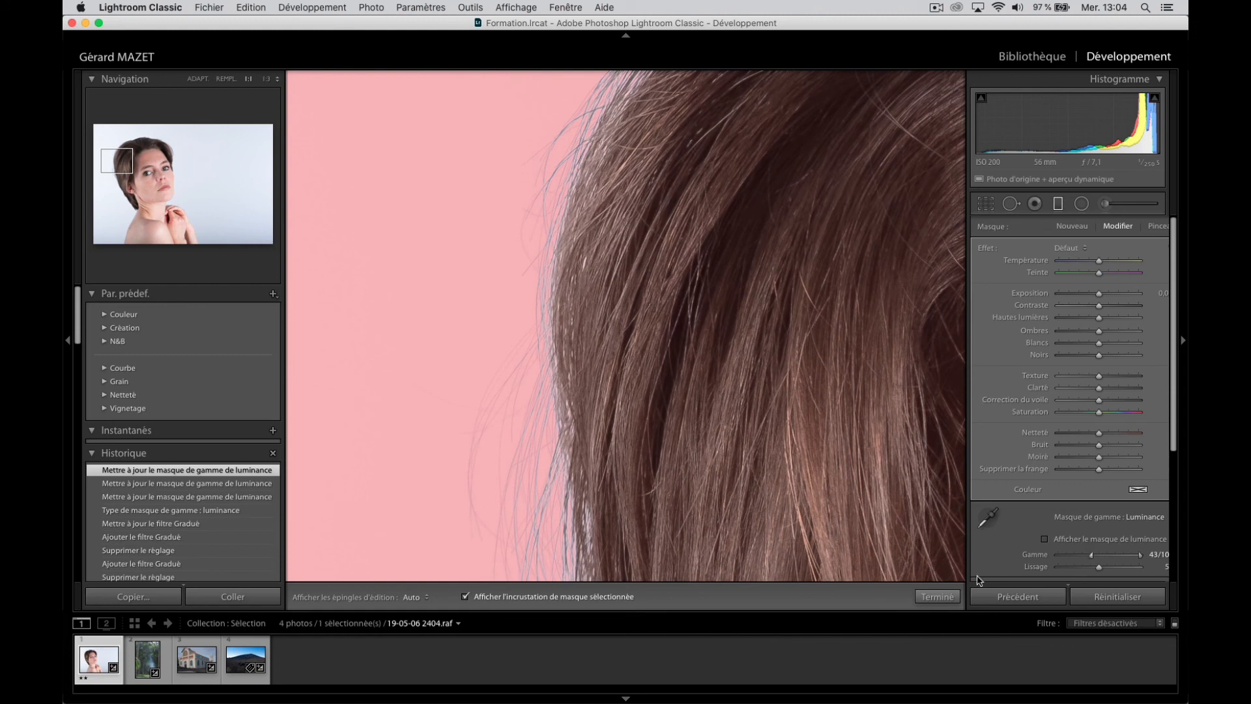
click(1045, 539)
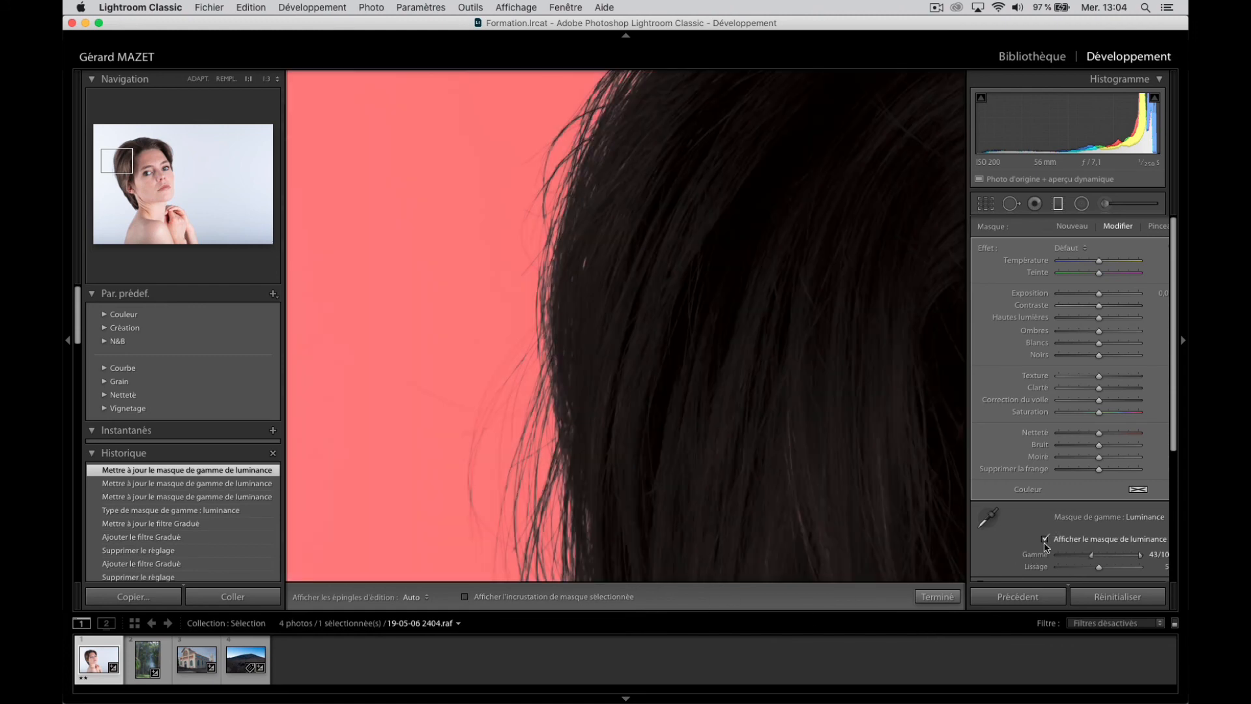
click(1045, 540)
key(z)
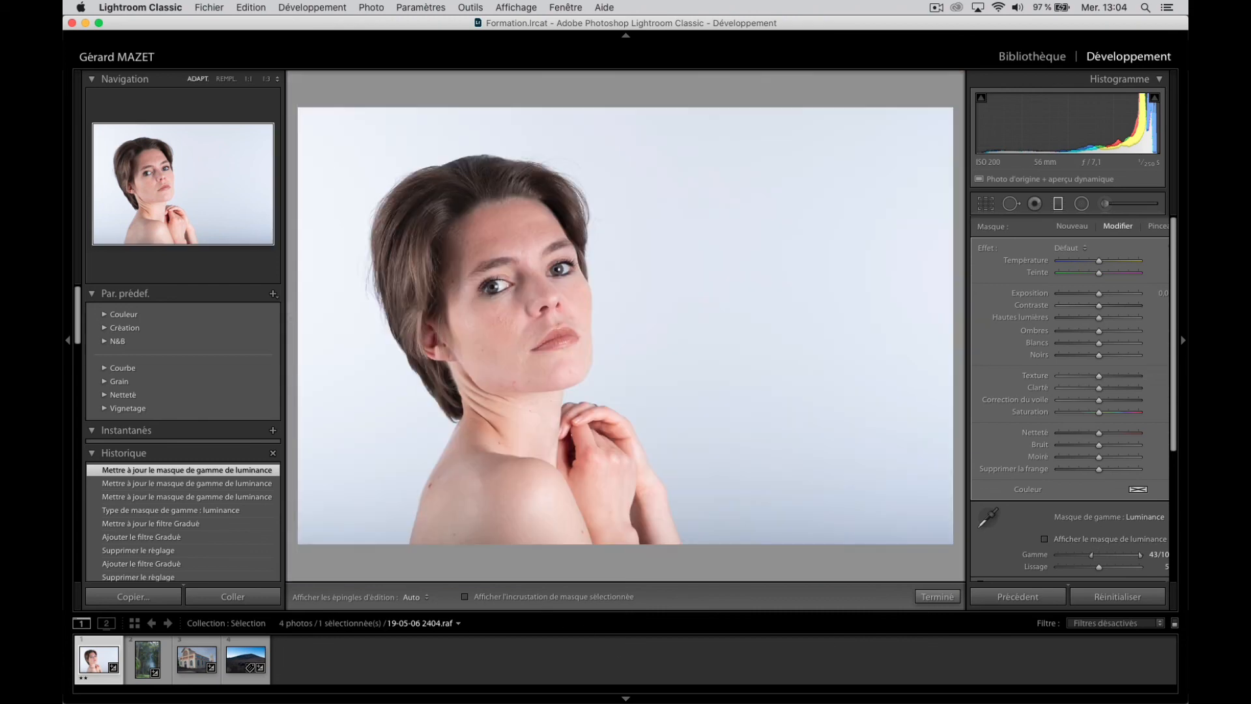
Step: Try saturated cyan, green and blue tints for the graduated filter, and settle on hue 159 with 61% saturation
click(1139, 490)
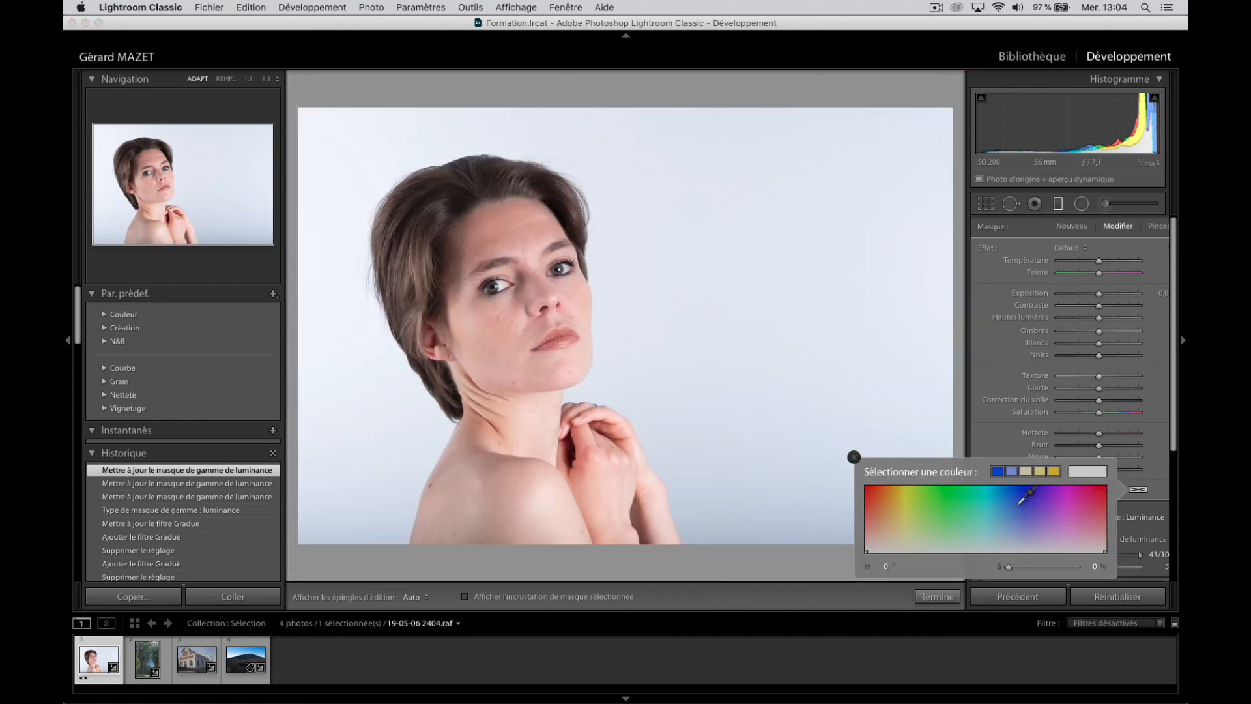
click(988, 494)
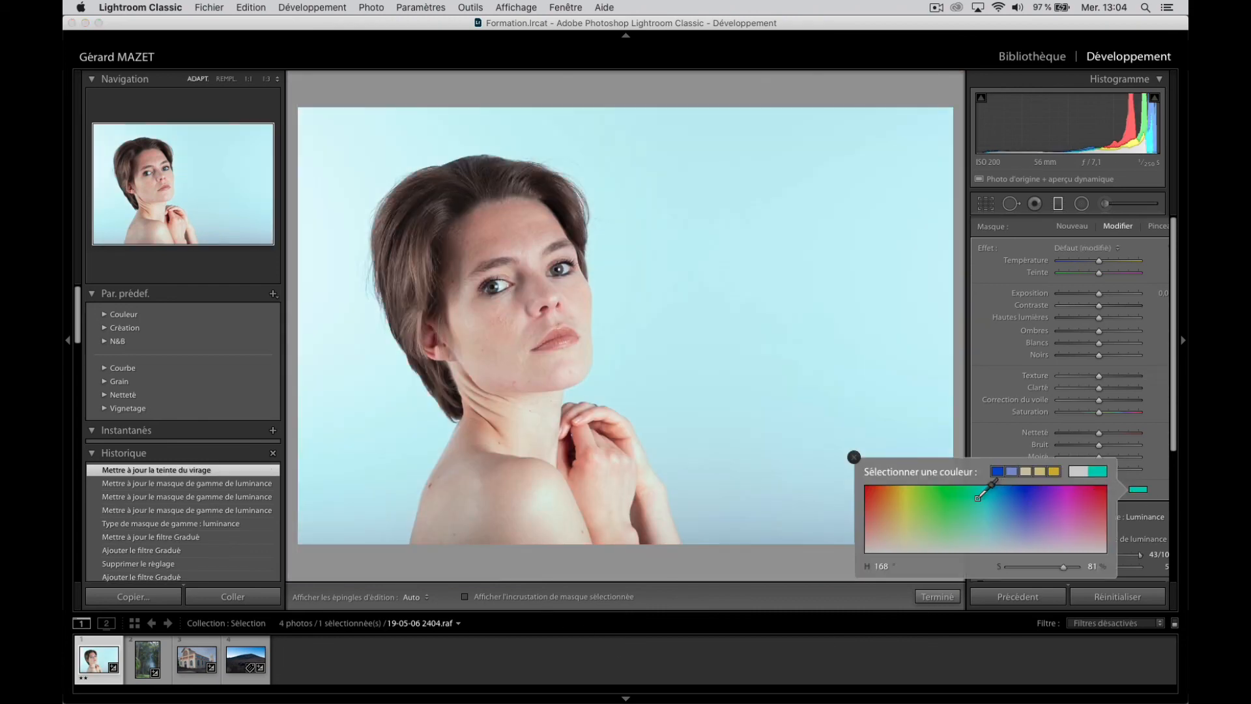
click(928, 495)
click(958, 495)
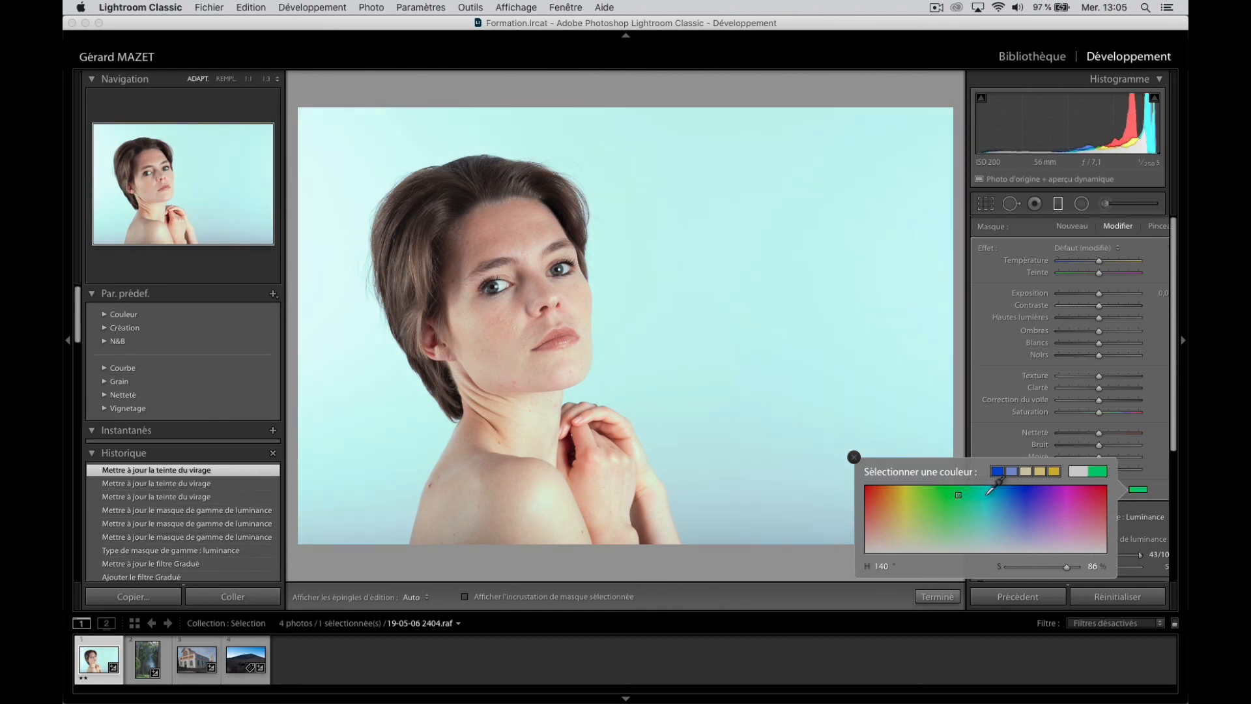
click(996, 497)
mouse_move(1064, 566)
mouse_down()
mouse_move(1027, 568)
mouse_move(1100, 567)
mouse_up()
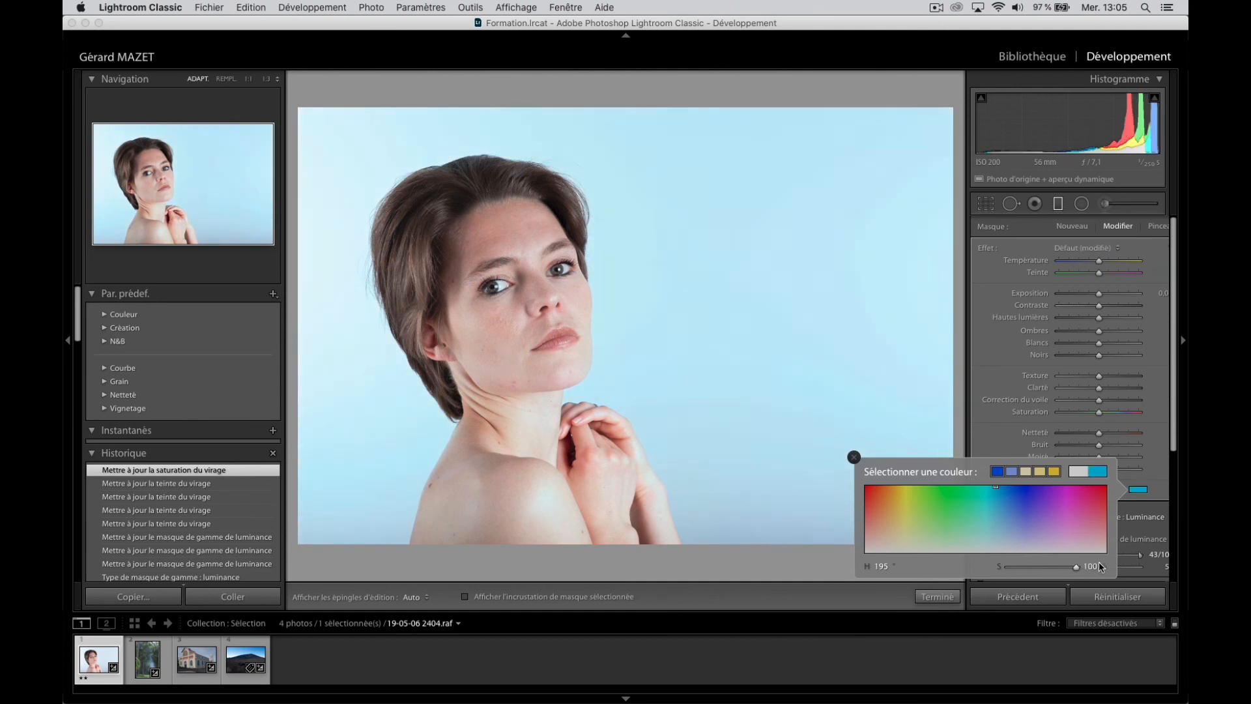
click(989, 515)
drag(988, 515, 972, 511)
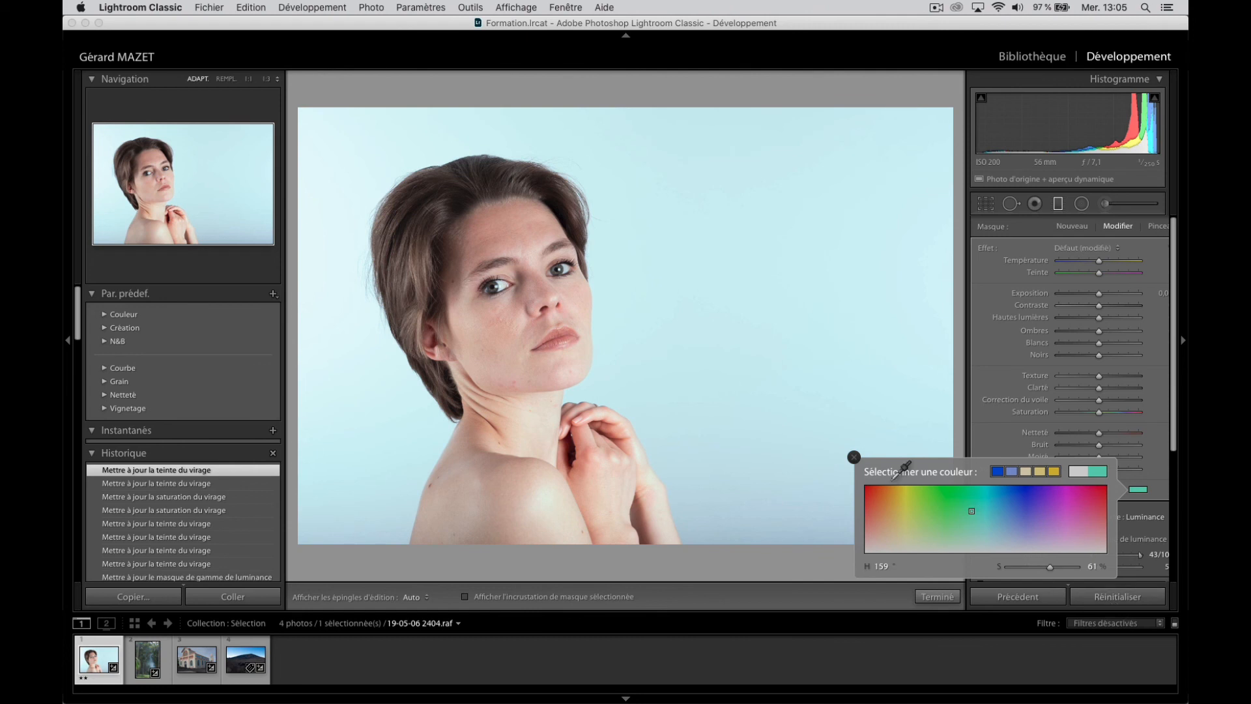
click(855, 458)
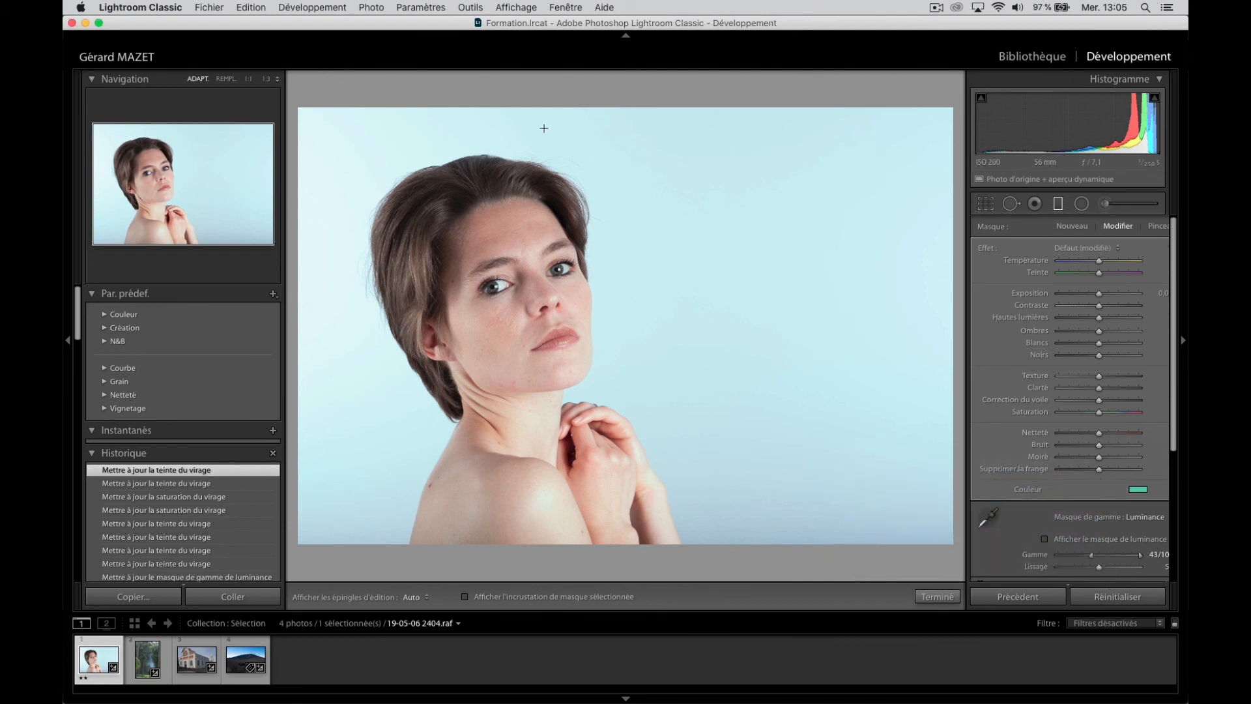
Step: Examine the tinted hair edges at 1:1 and raise the luminance range's lower limit to 53
click(116, 157)
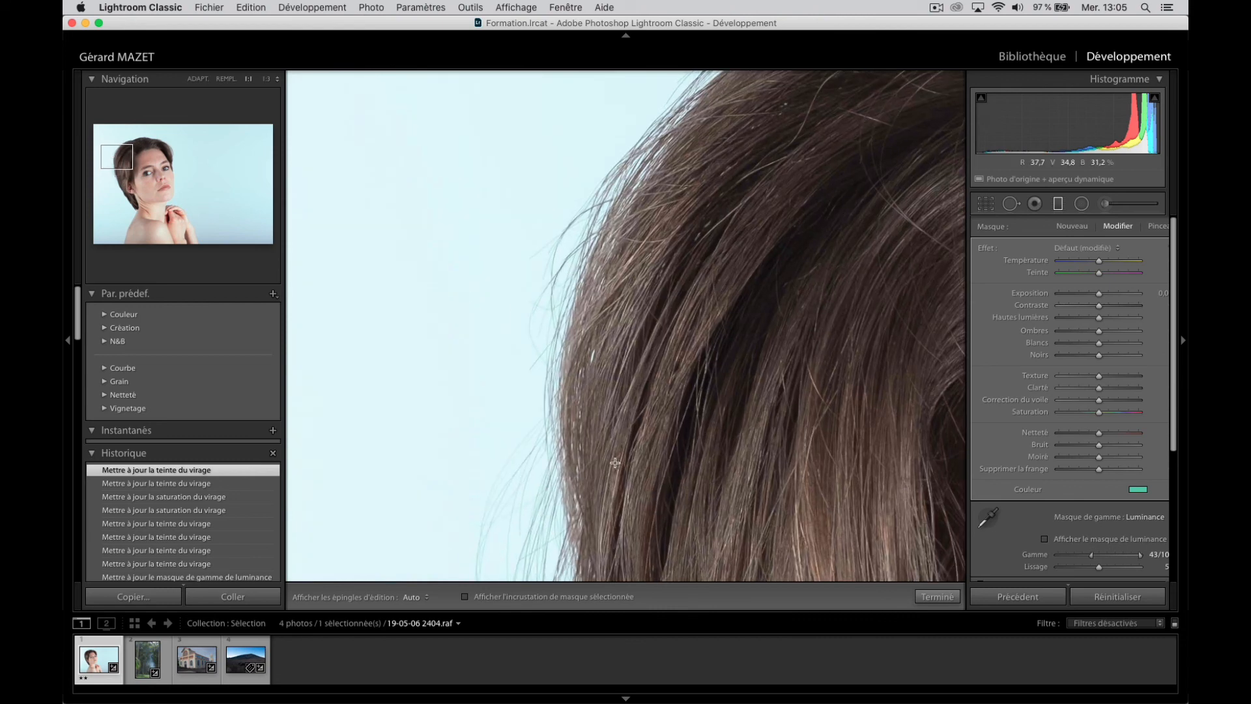
drag(121, 159, 118, 169)
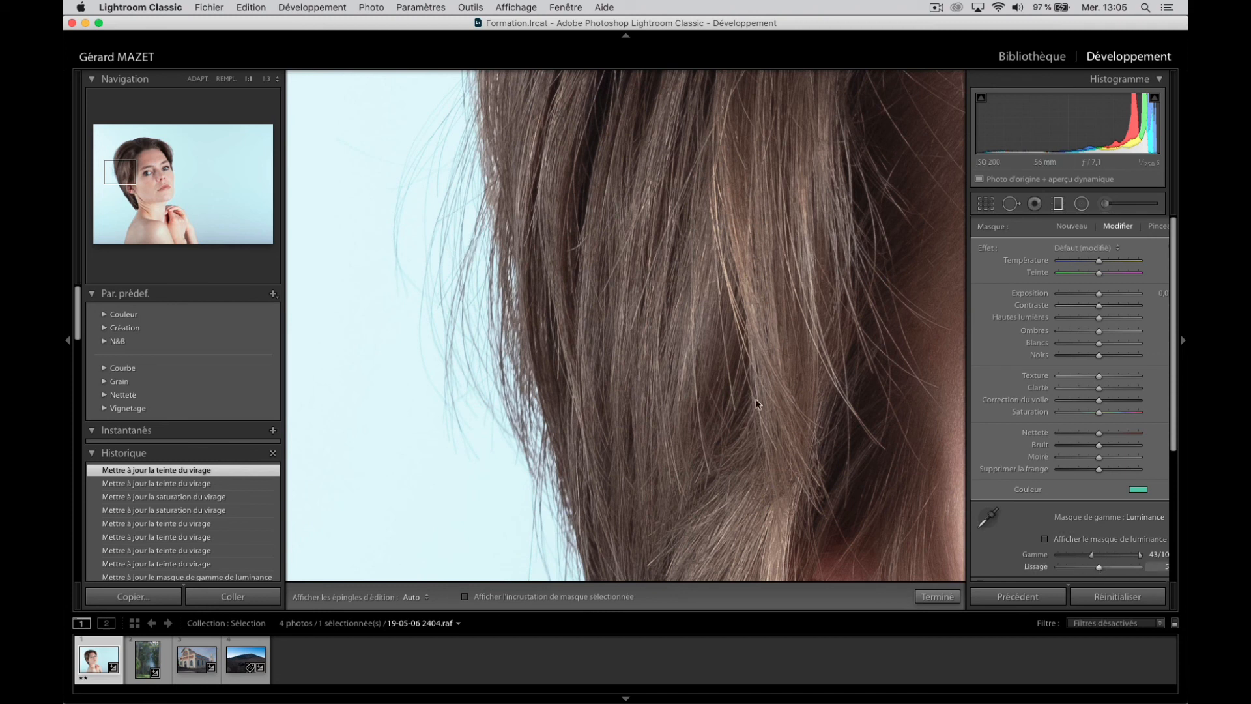
click(1100, 569)
drag(1091, 554, 1113, 555)
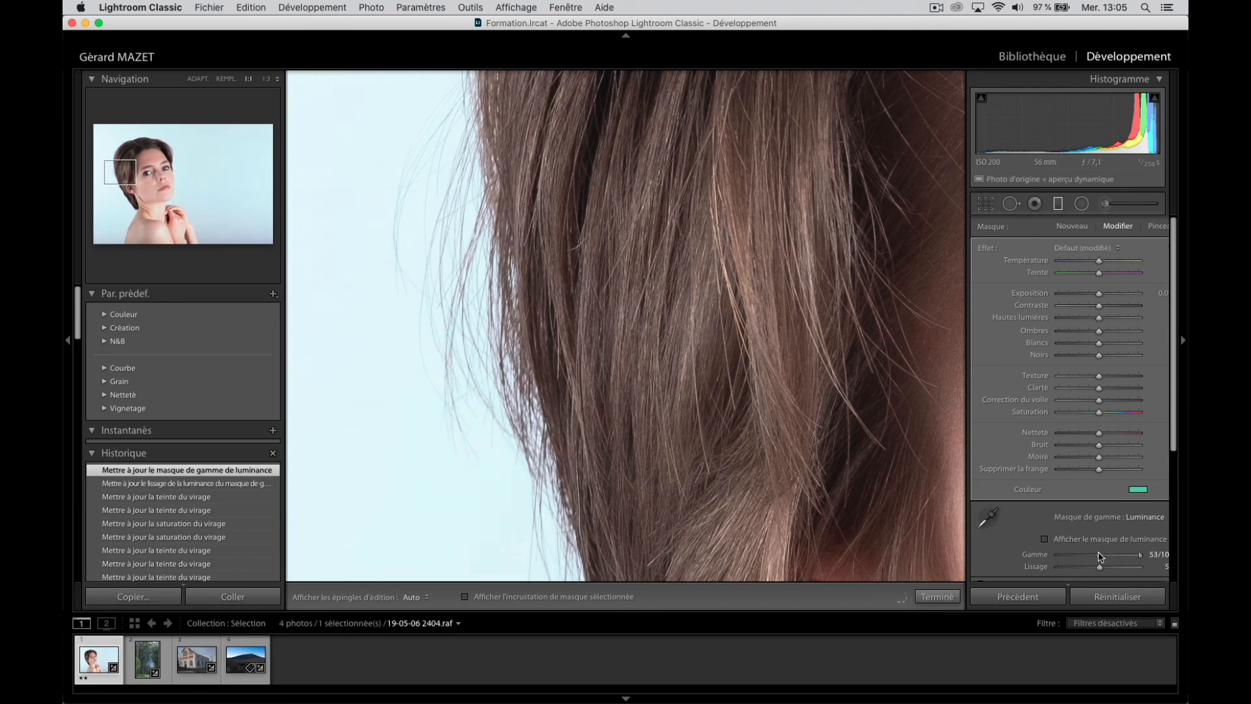
click(126, 172)
key(z)
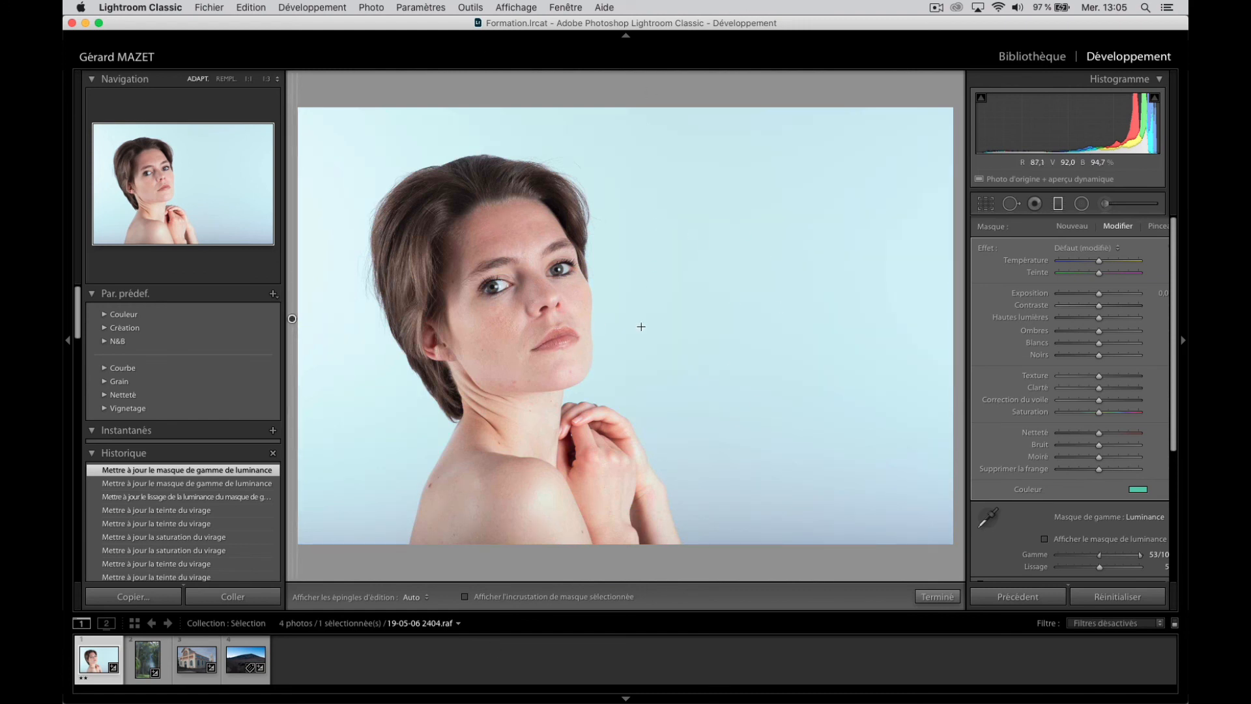
Step: Erase the filter's spill from the woman's eyes, shoulder and hands with its brush in Erase mode, using the luminance mask preview as a guide
click(1046, 540)
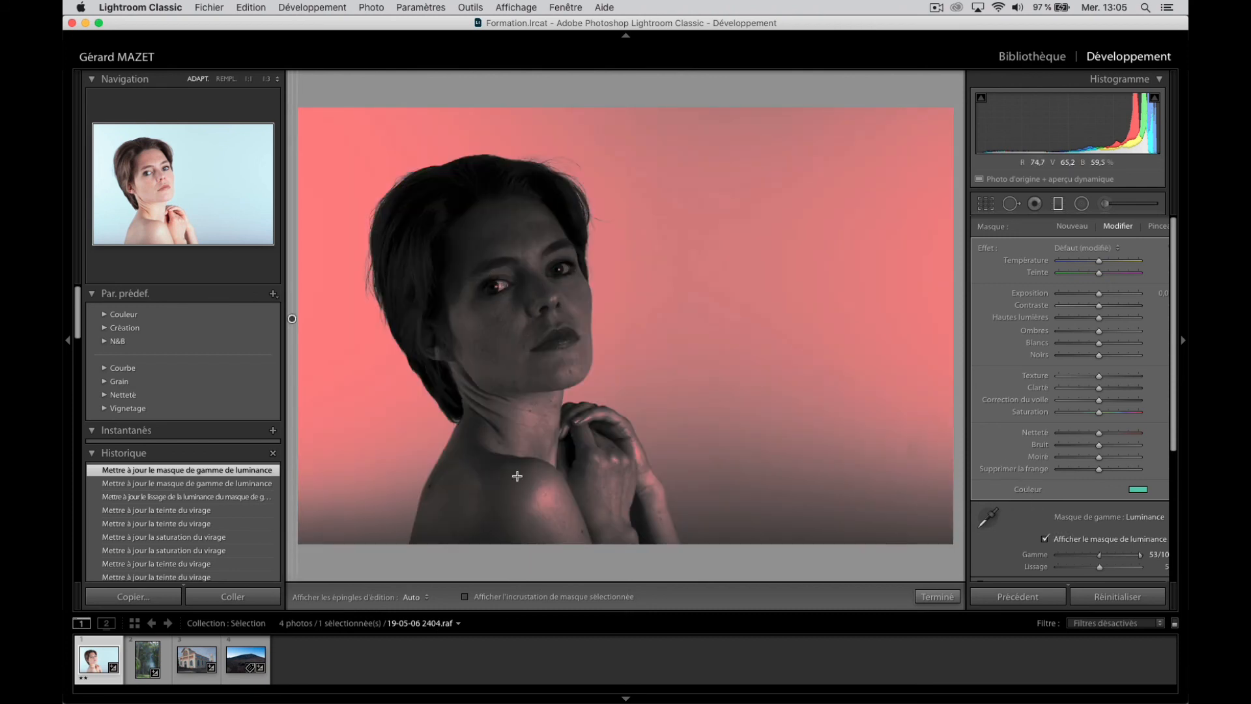
click(1158, 228)
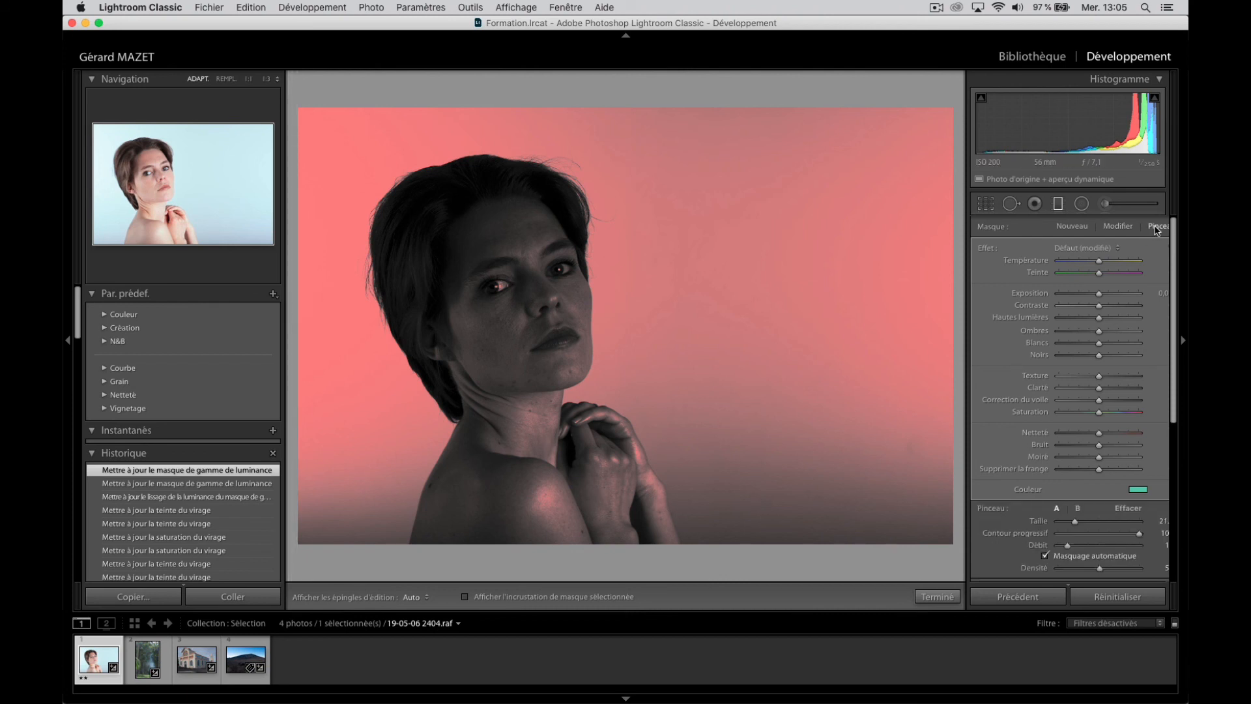
click(1128, 509)
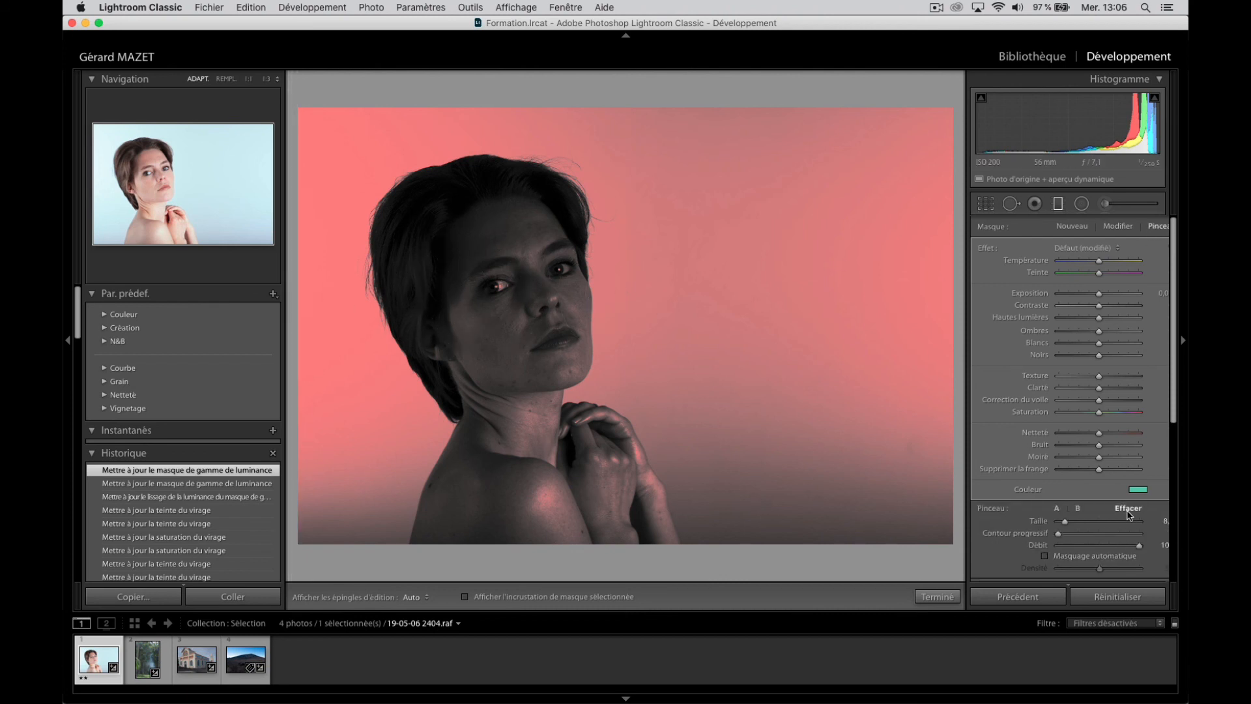
key(h)
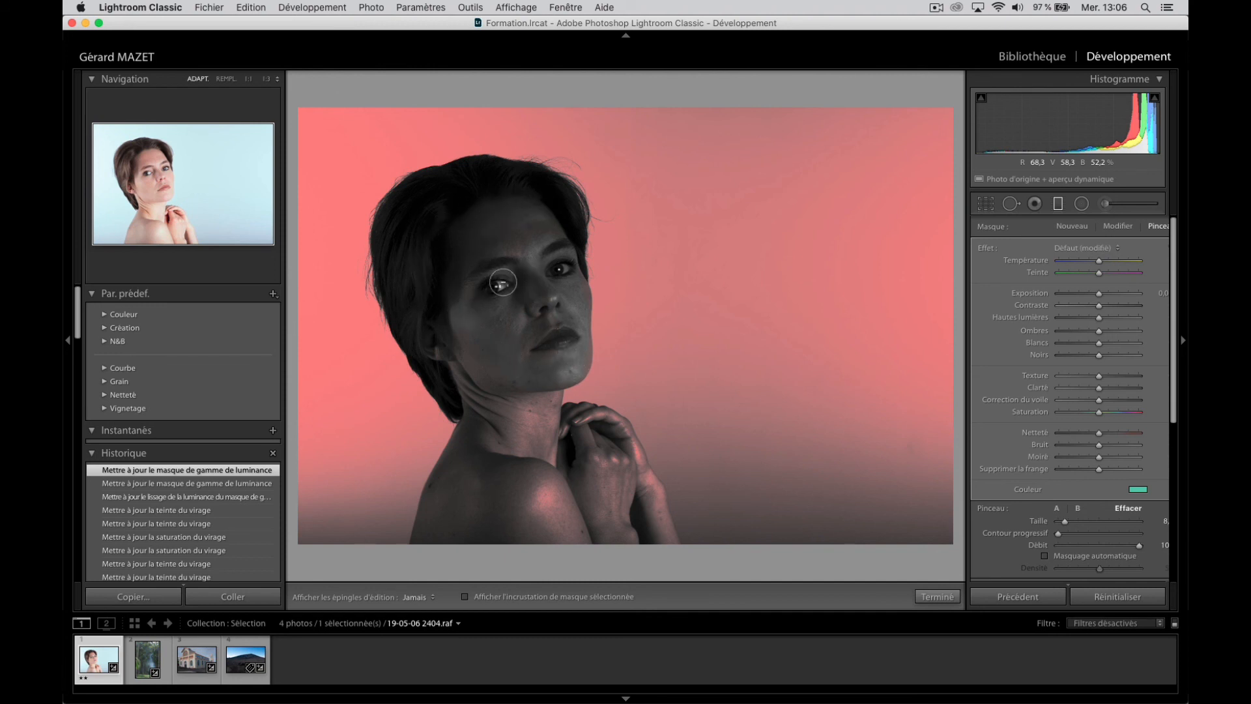
mouse_move(540, 502)
mouse_down()
mouse_move(547, 402)
mouse_move(542, 471)
mouse_move(519, 432)
mouse_move(524, 386)
mouse_move(573, 529)
mouse_move(591, 519)
mouse_move(573, 424)
mouse_move(612, 433)
mouse_move(635, 462)
mouse_up()
scroll(1068, 456, down, 3)
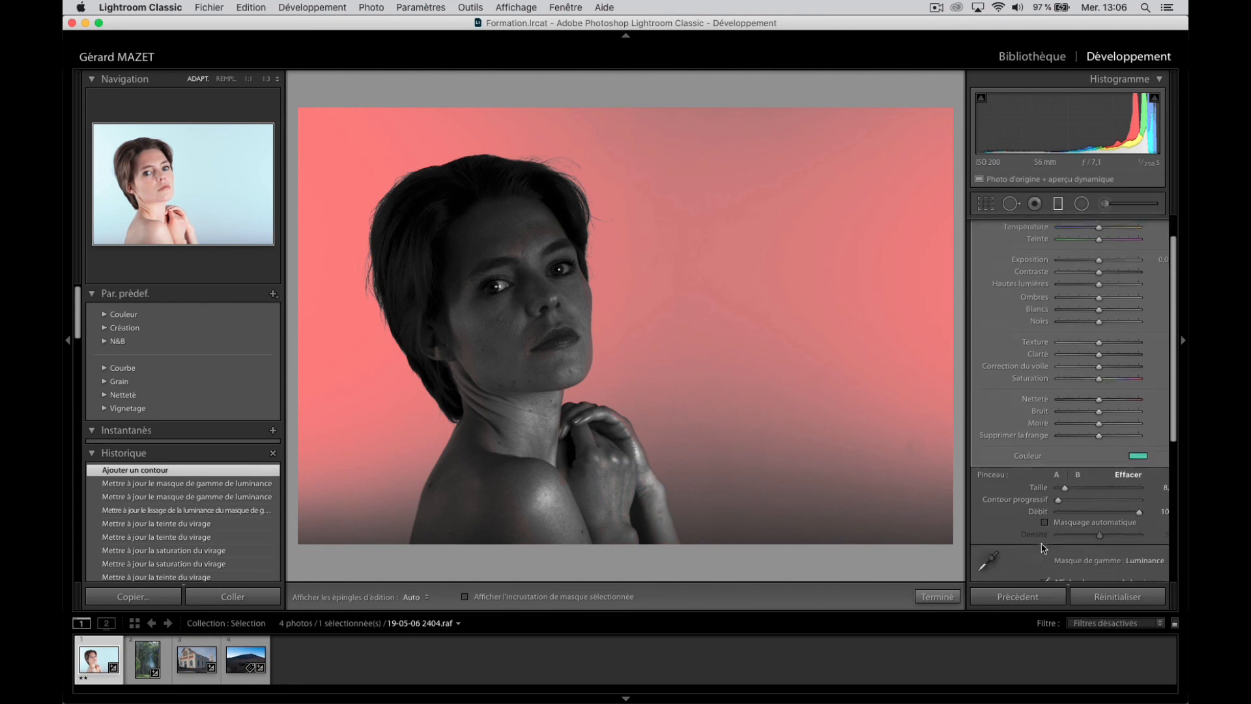
click(1045, 556)
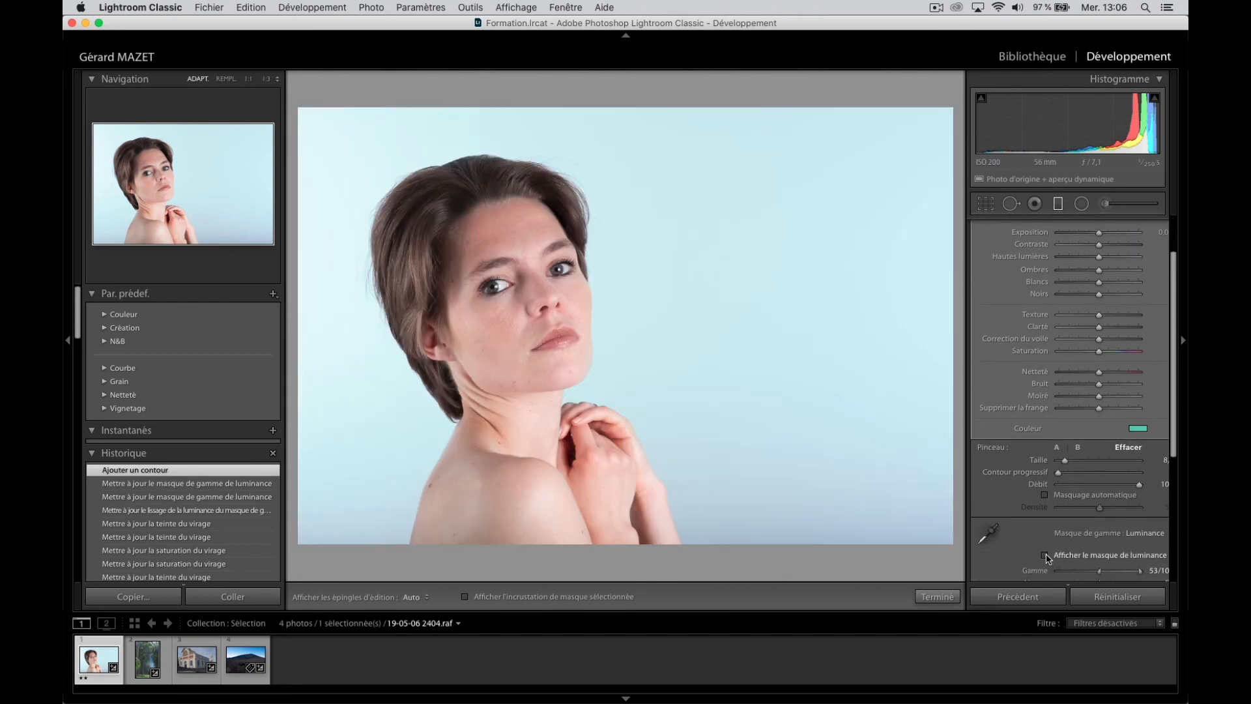